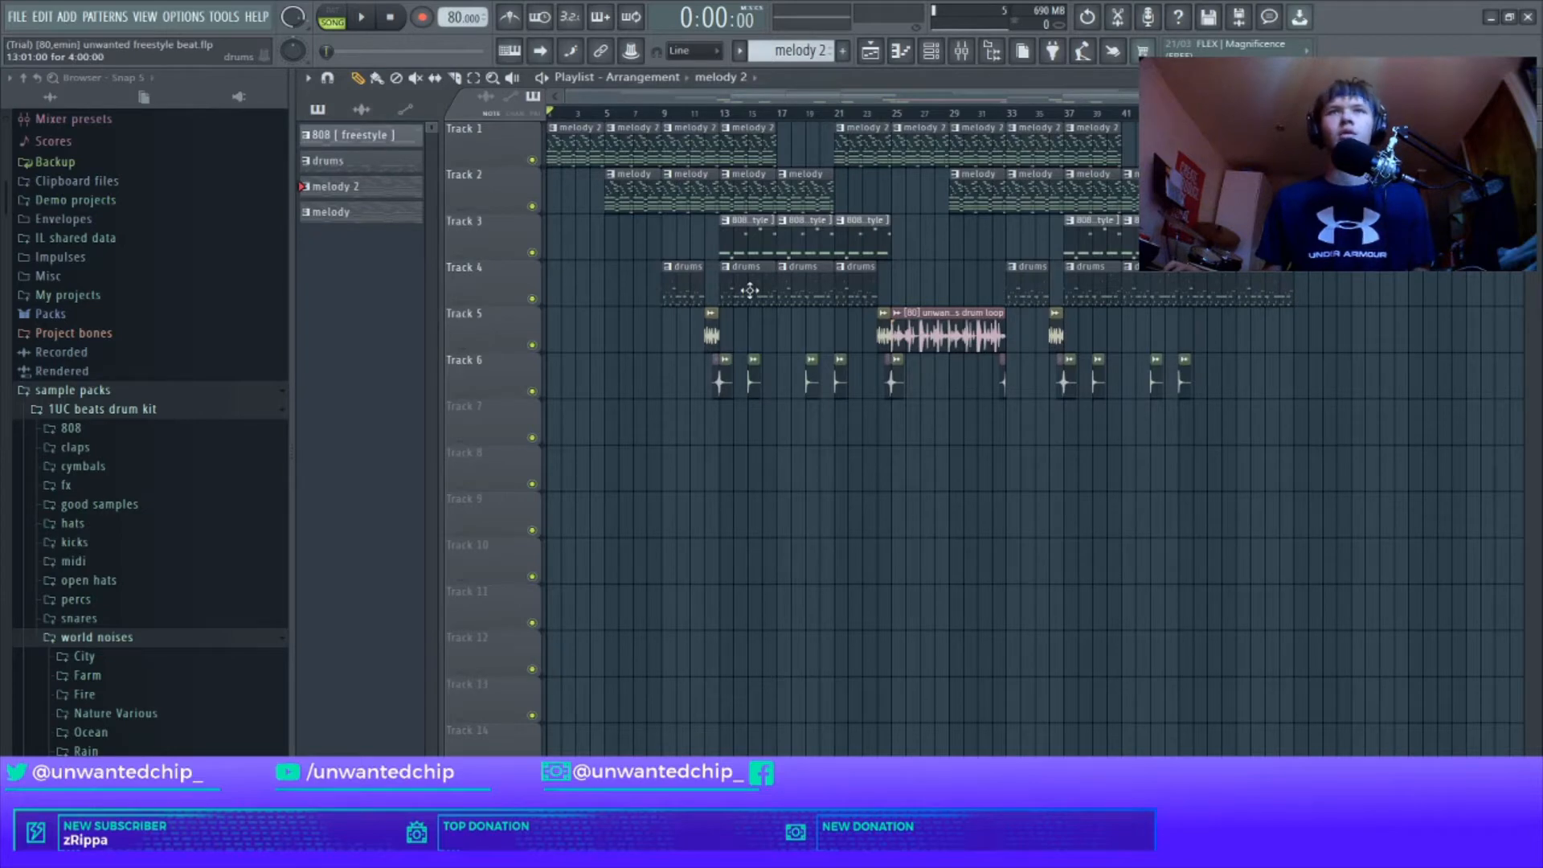
Open the drums pattern from Track 4 in the piano roll and audition its individual drum sounds on the piano keys
double_click(749, 290)
key(l)
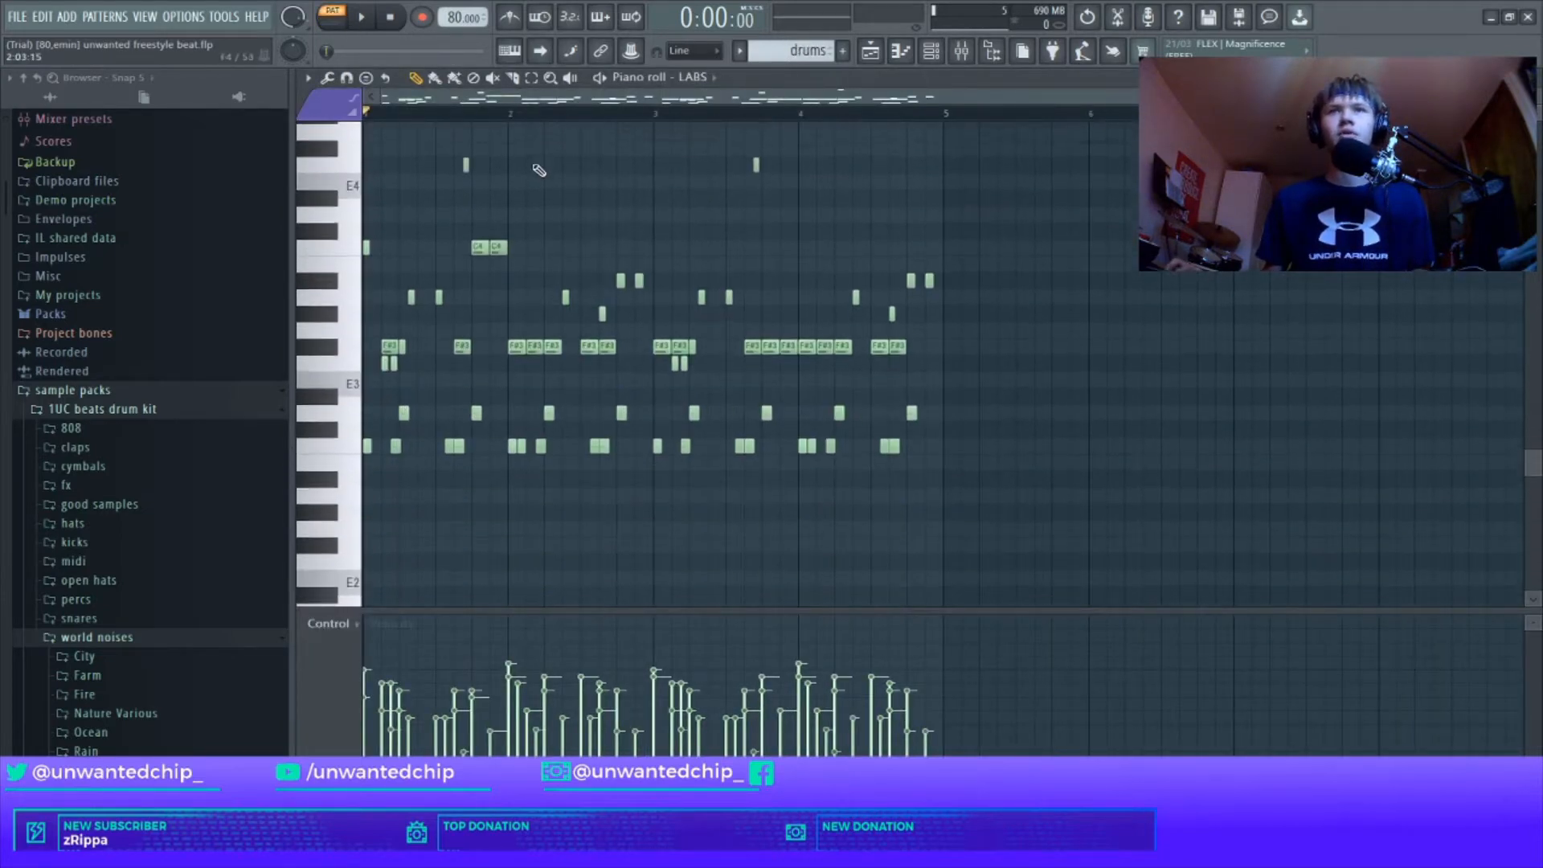
scroll(538, 170, up, 4)
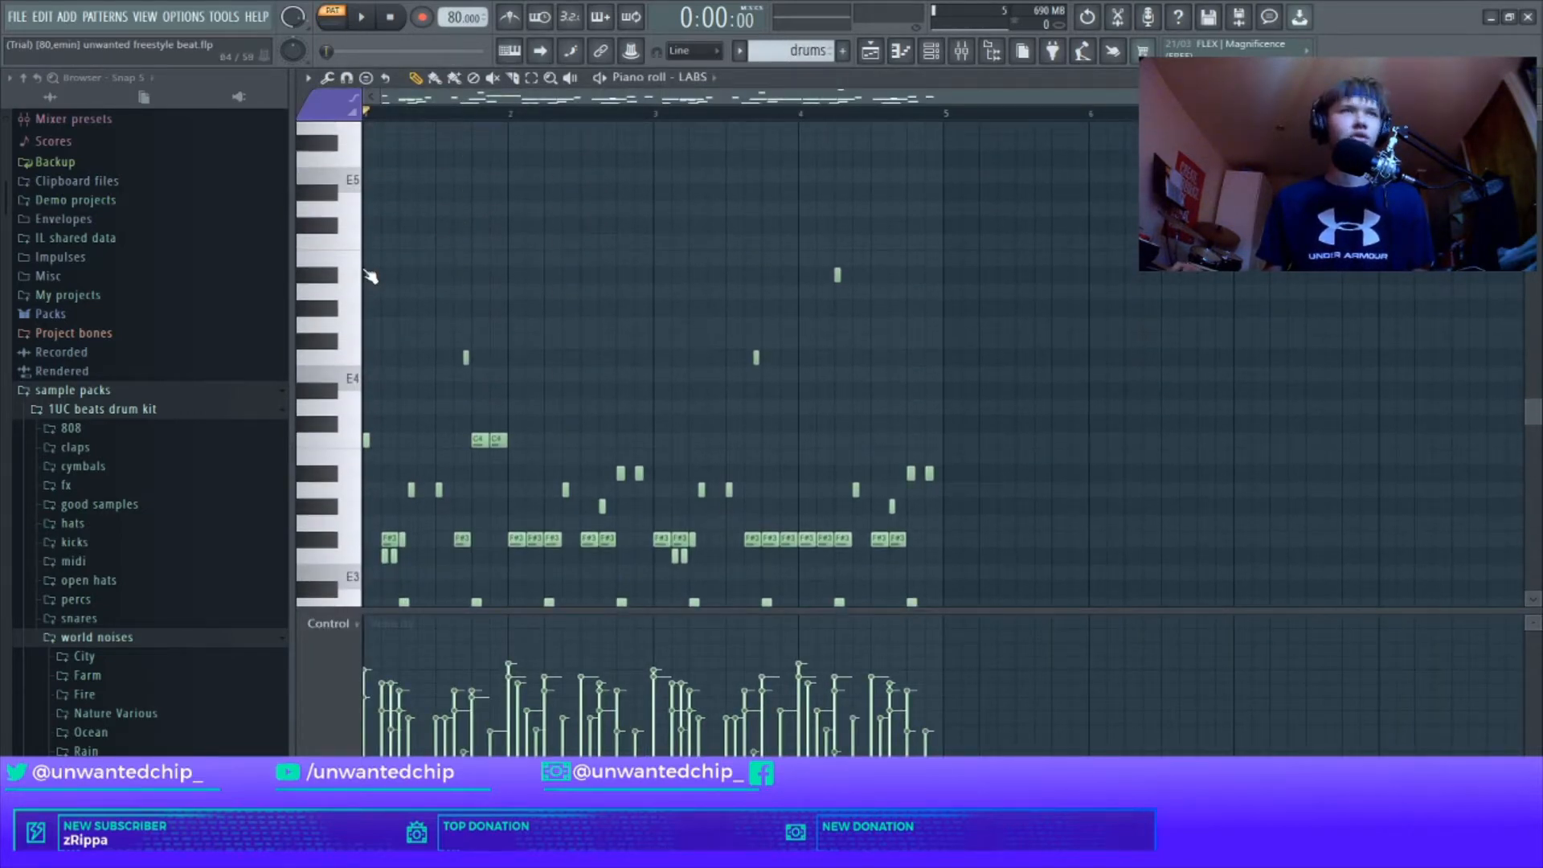
scroll(371, 269, down, 1)
mouse_move(345, 302)
mouse_down()
mouse_move(359, 392)
mouse_move(347, 505)
mouse_move(358, 175)
mouse_up()
scroll(358, 438, down, 1)
click(356, 480)
click(357, 503)
scroll(357, 493, down, 2)
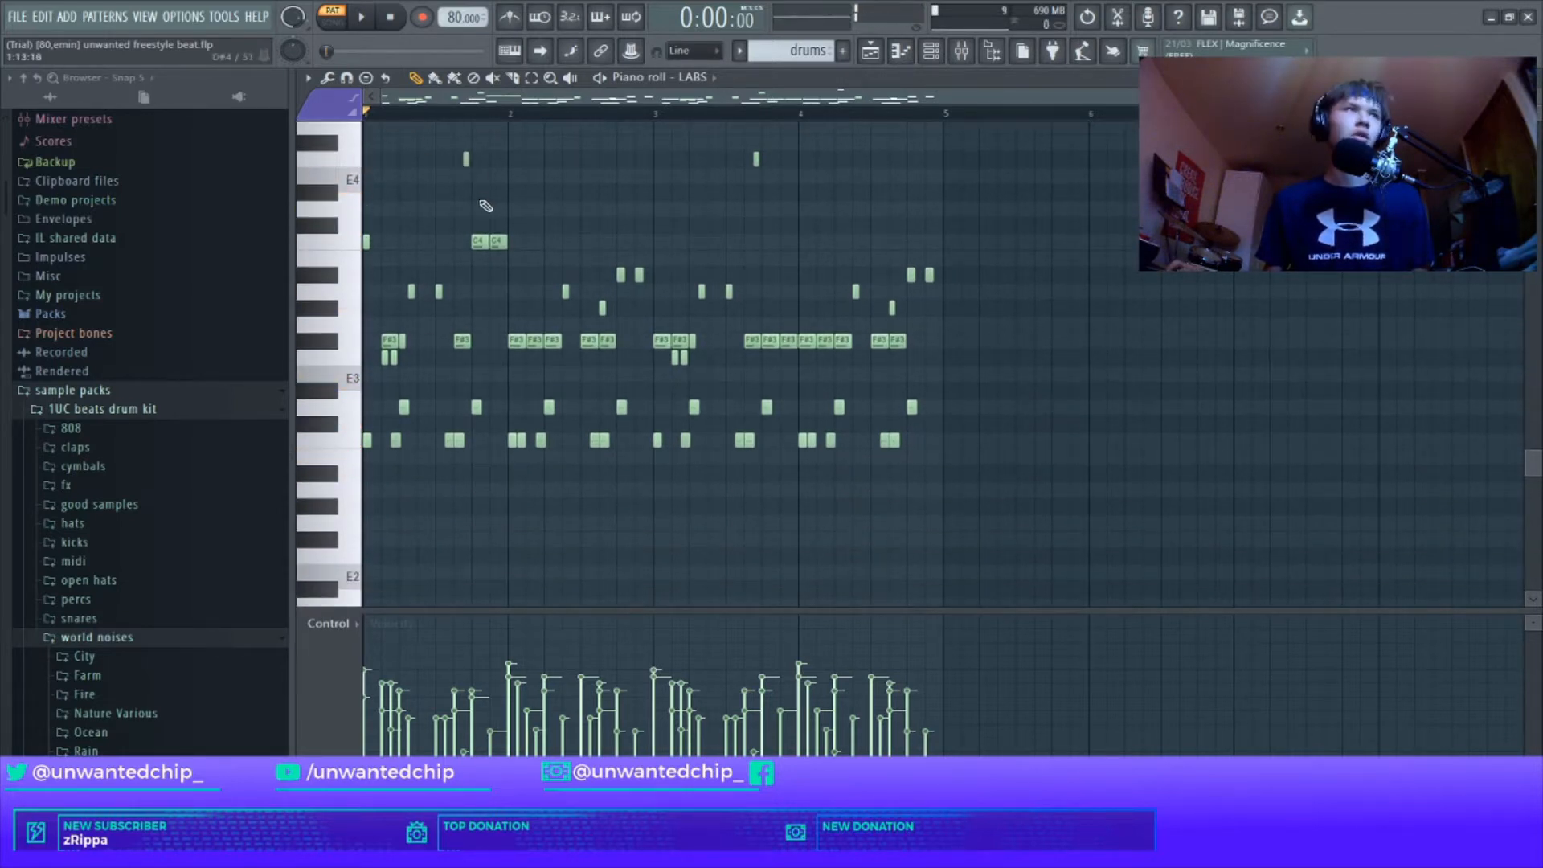
click(360, 442)
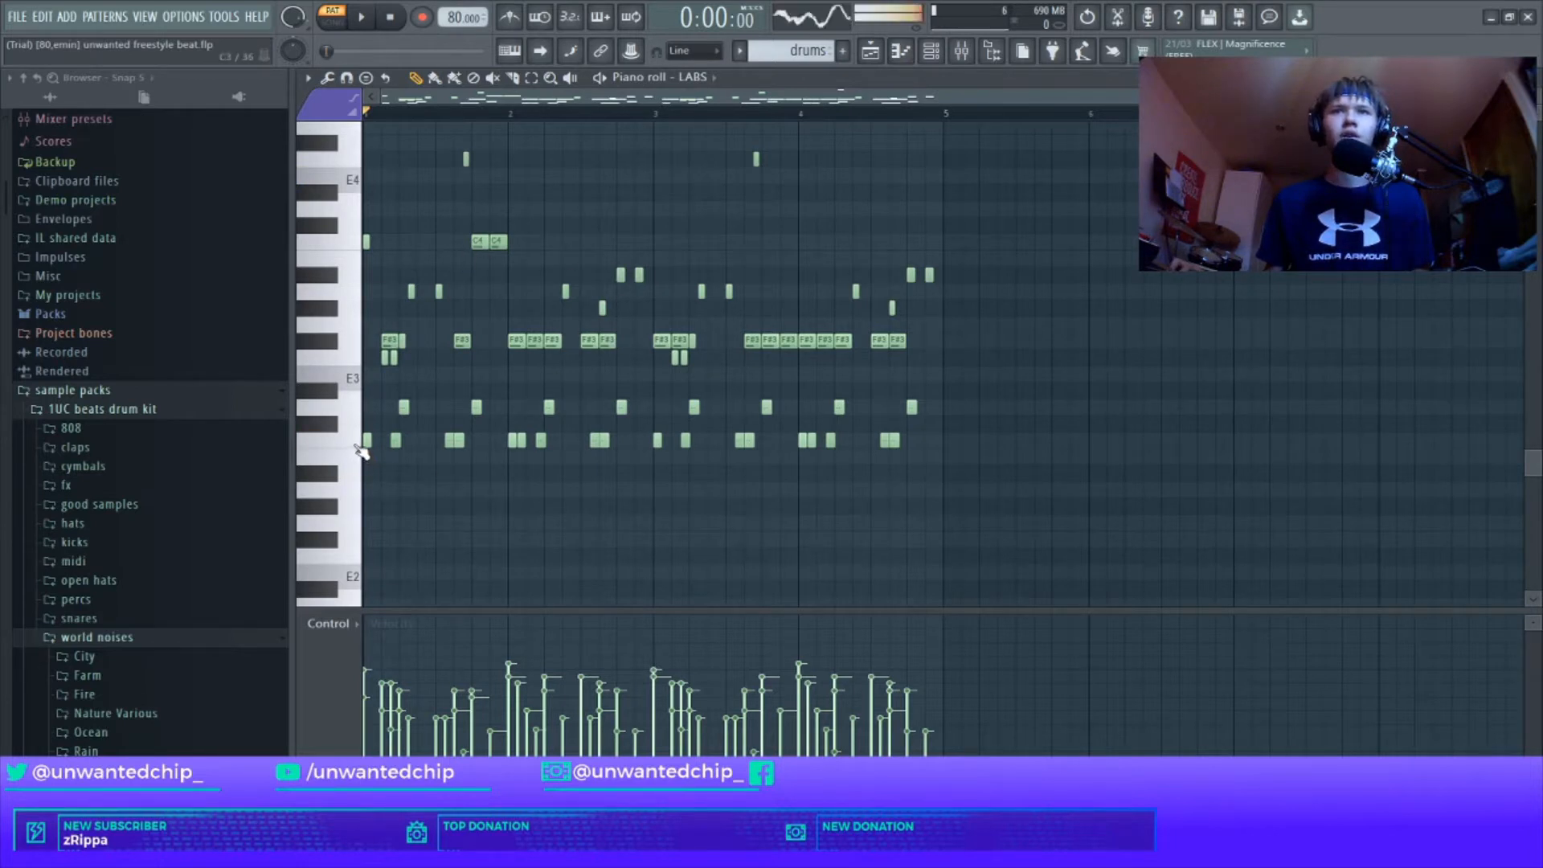
scroll(541, 438, up, 1)
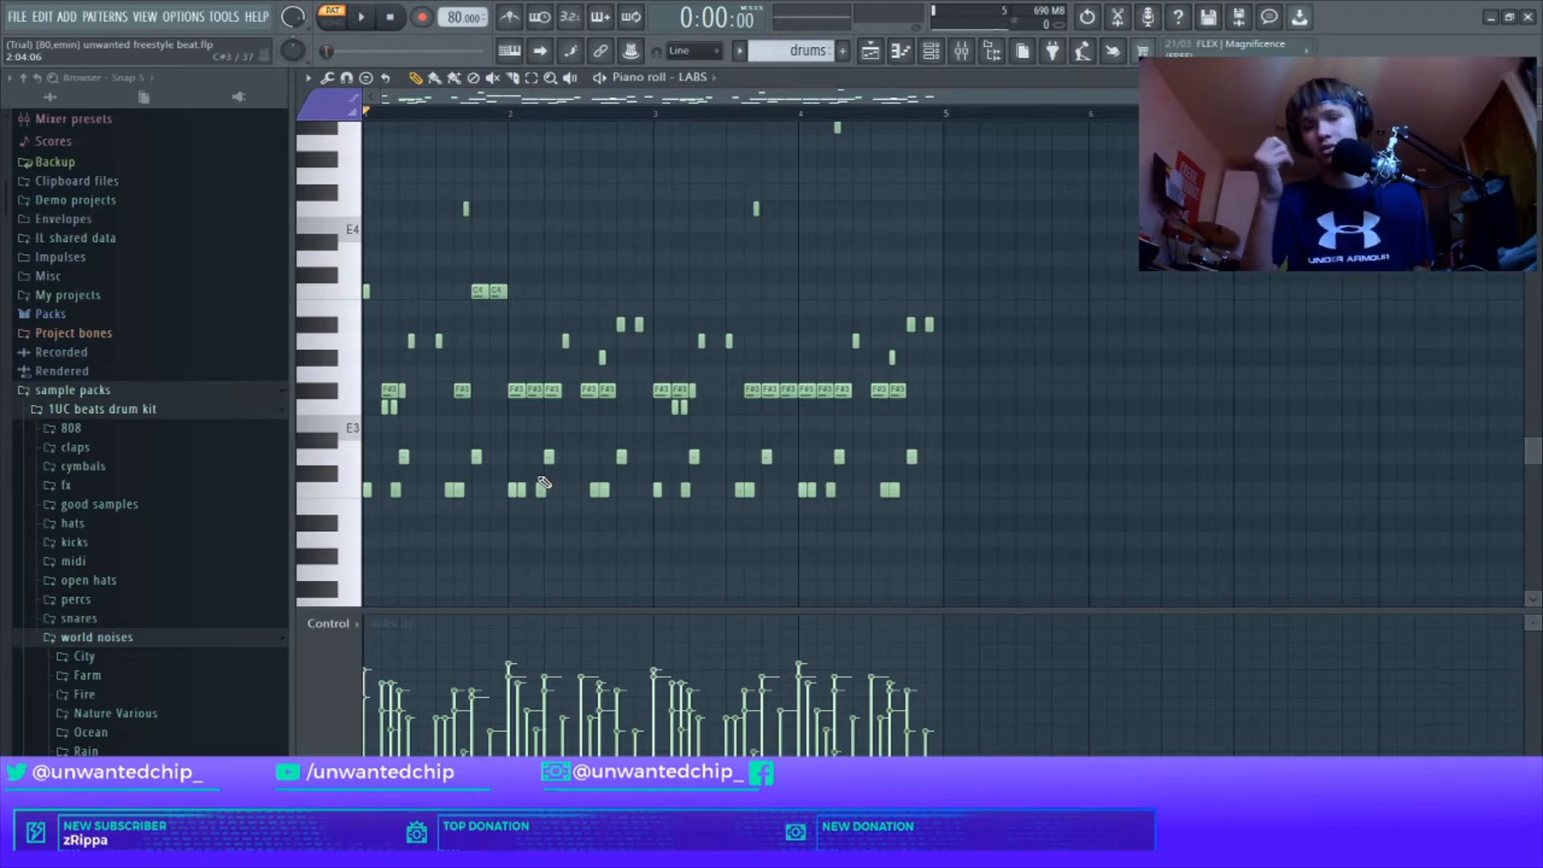
Play the drums pattern to hear its full rhythm, stop playback, and look over its notes
key(space)
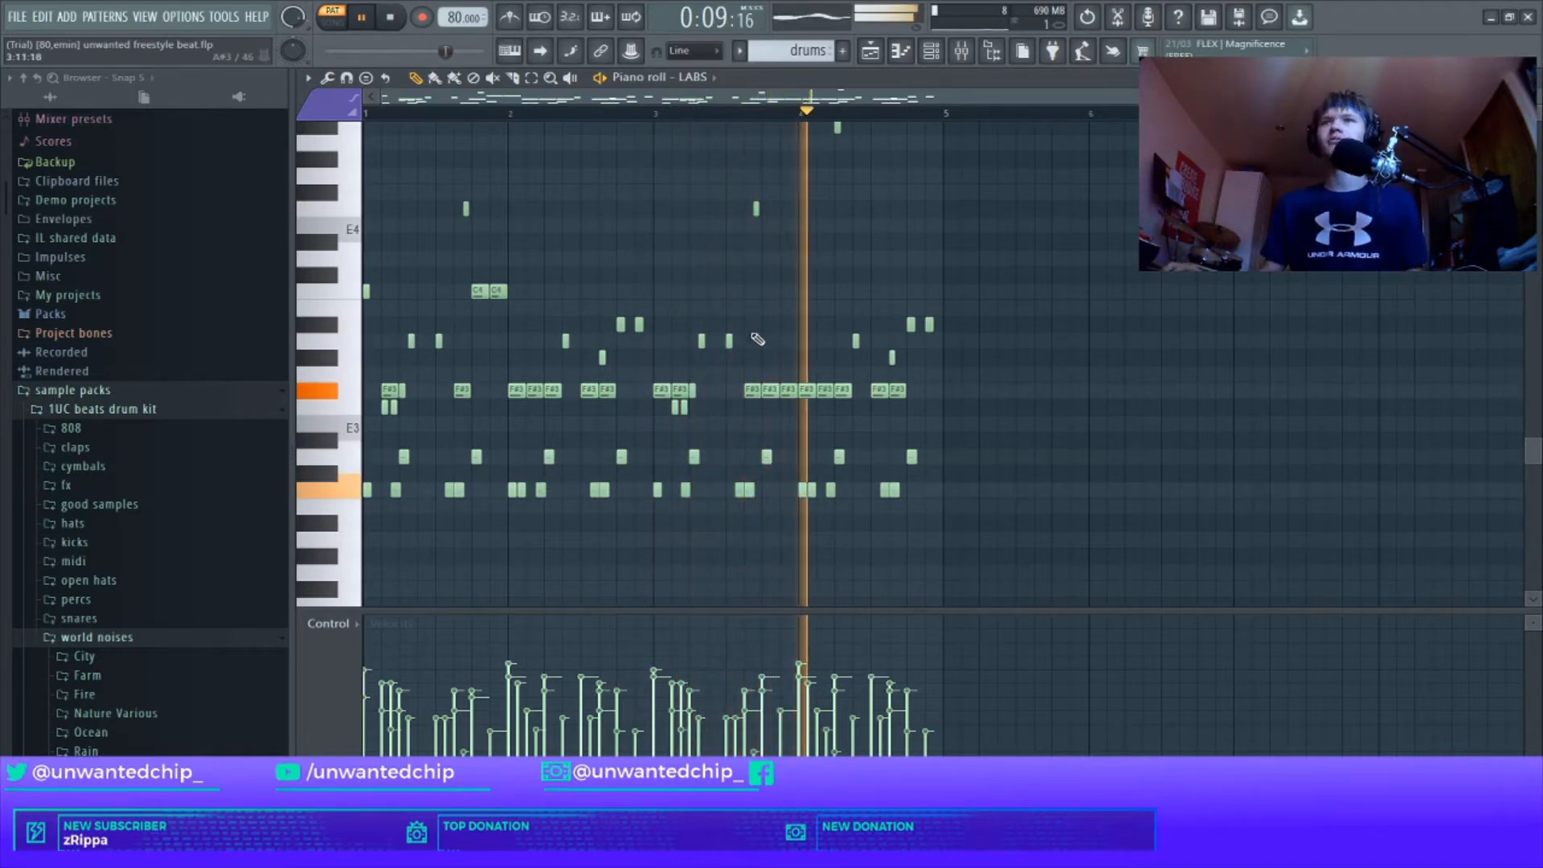
scroll(820, 321, up, 3)
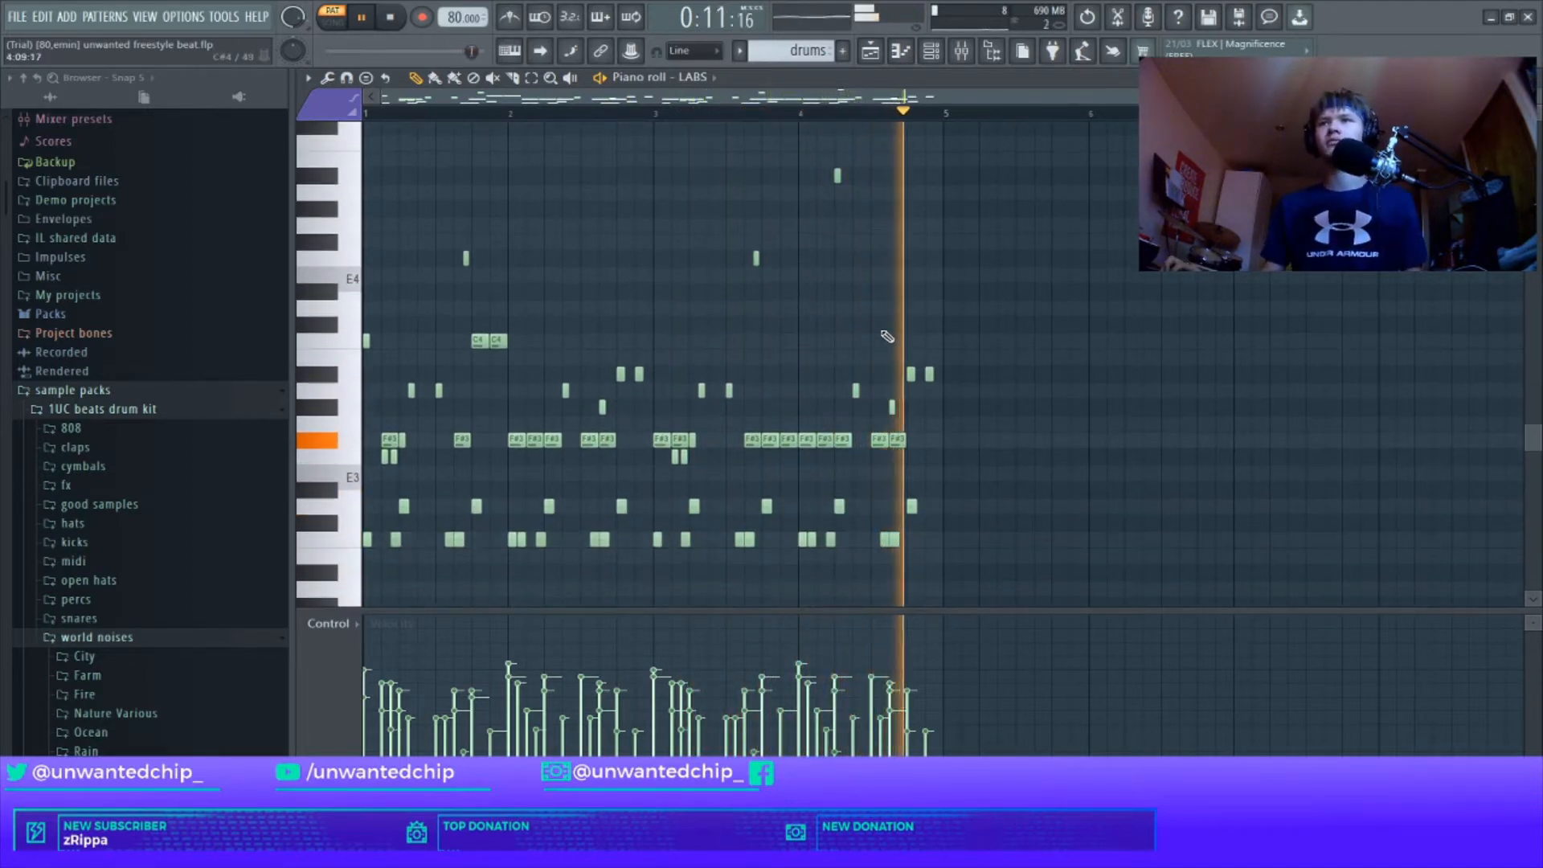
key(space)
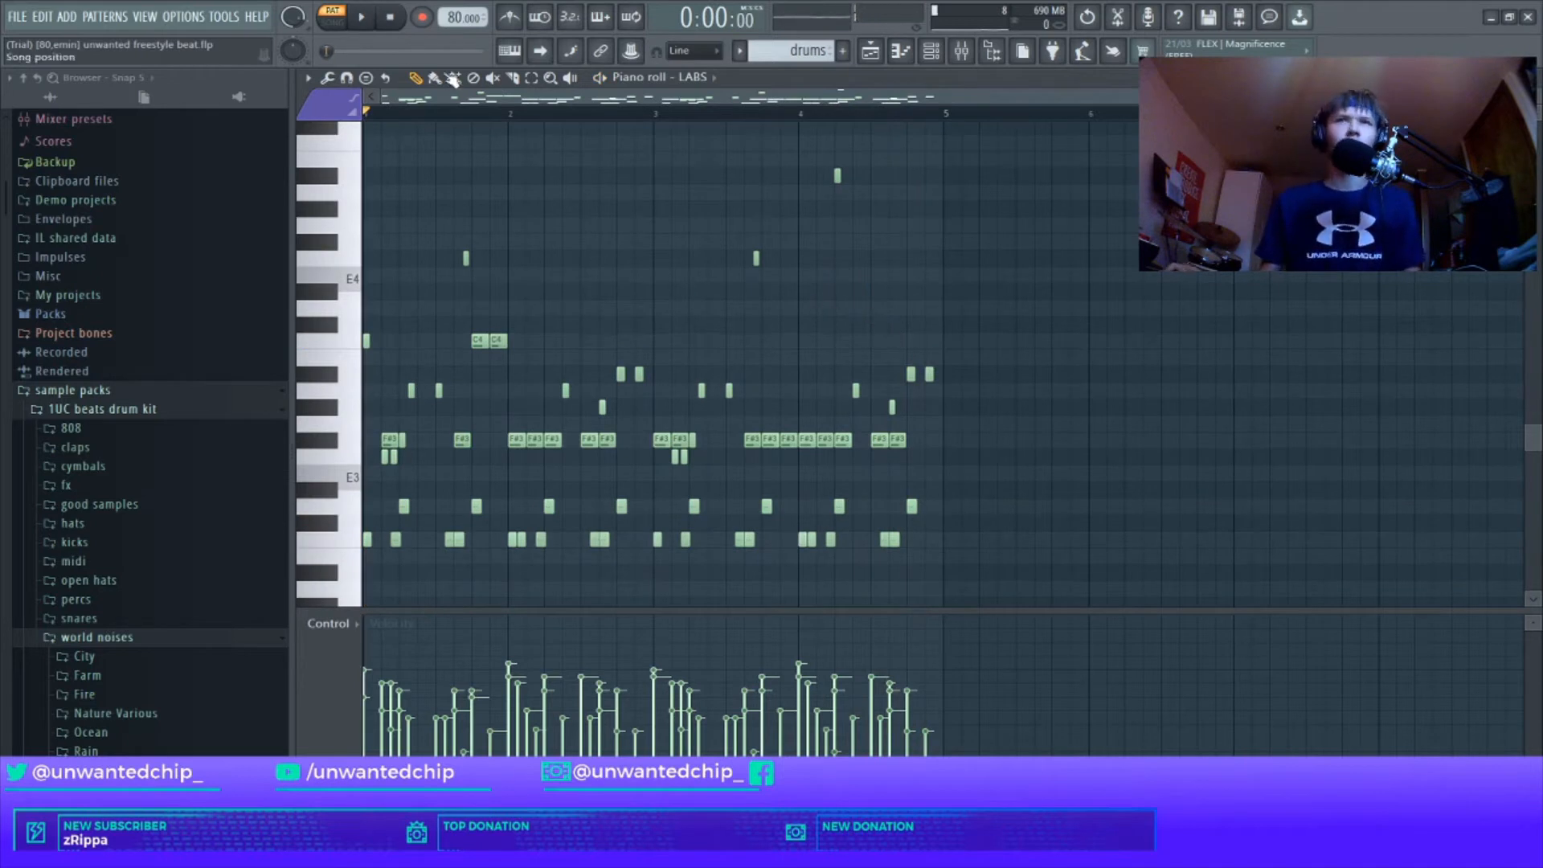
scroll(627, 241, down, 9)
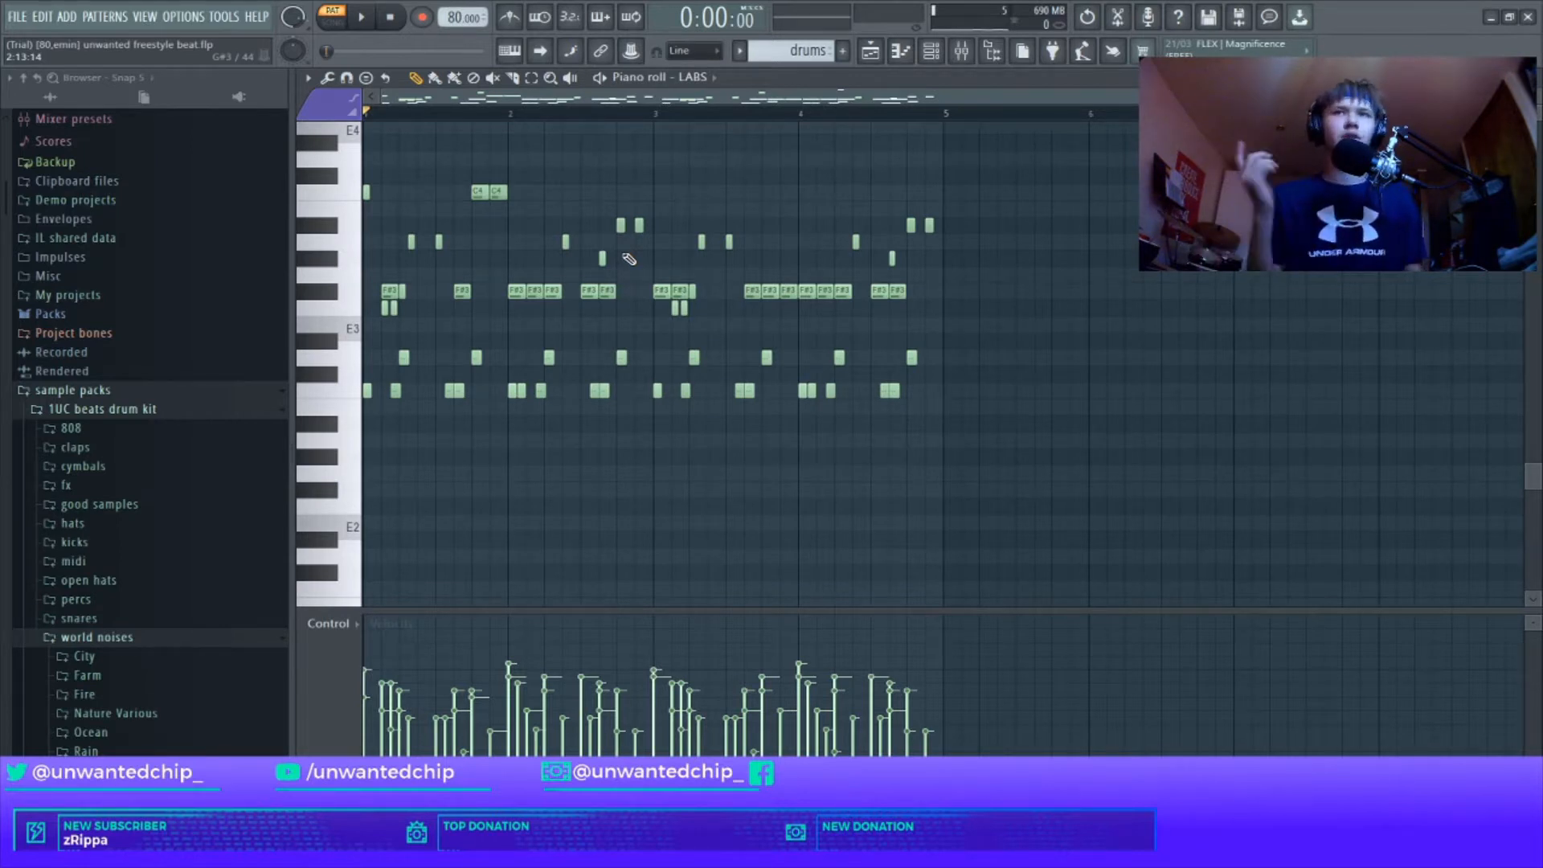
Return to the playlist, open the melody 2 pattern from Track 1 in the piano roll, and play it
key(F5)
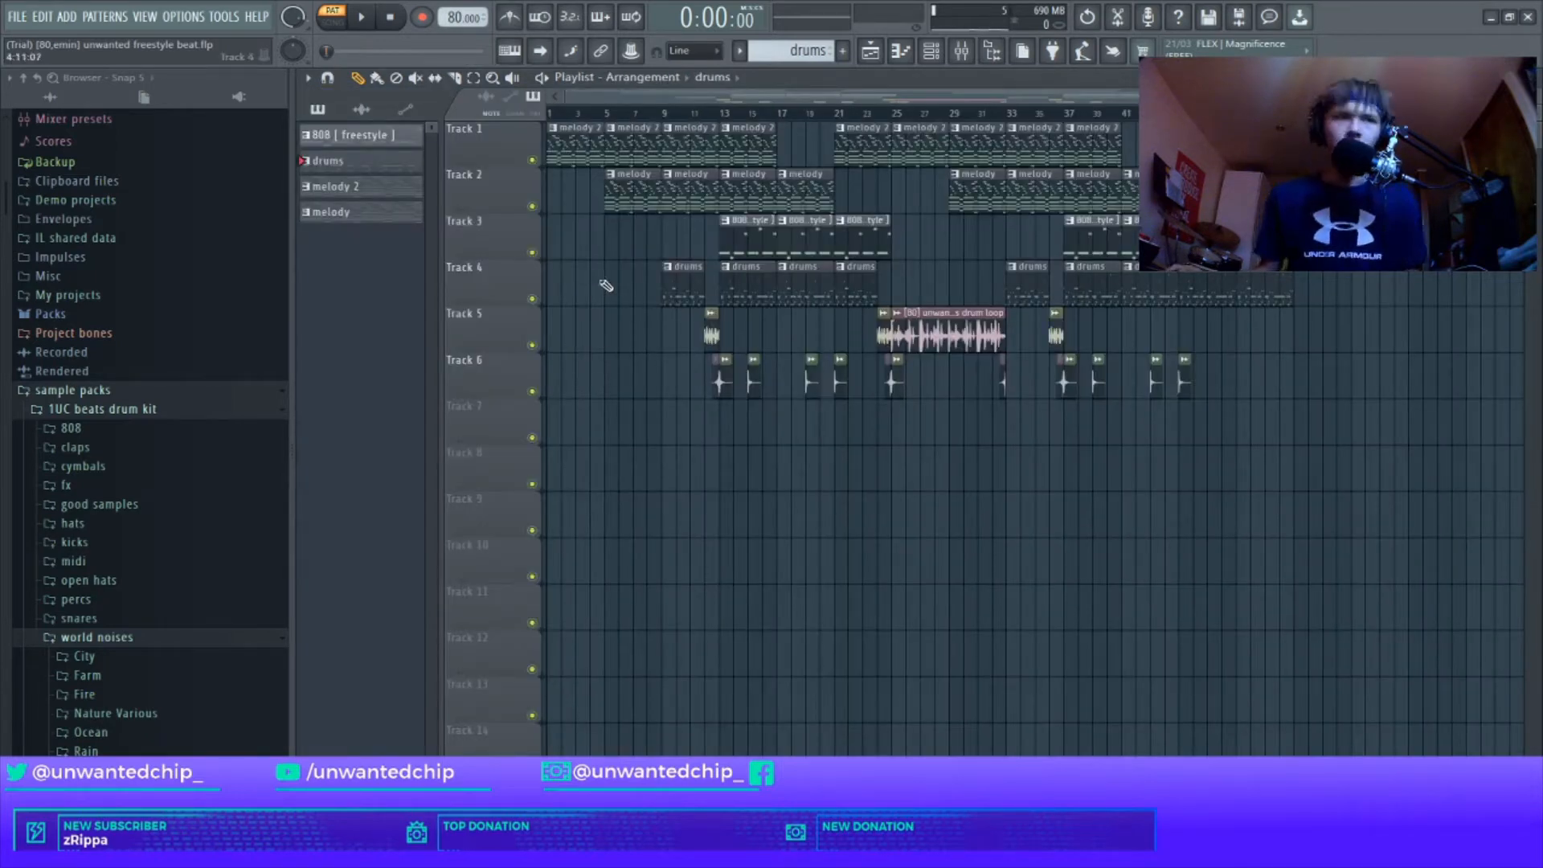
double_click(580, 161)
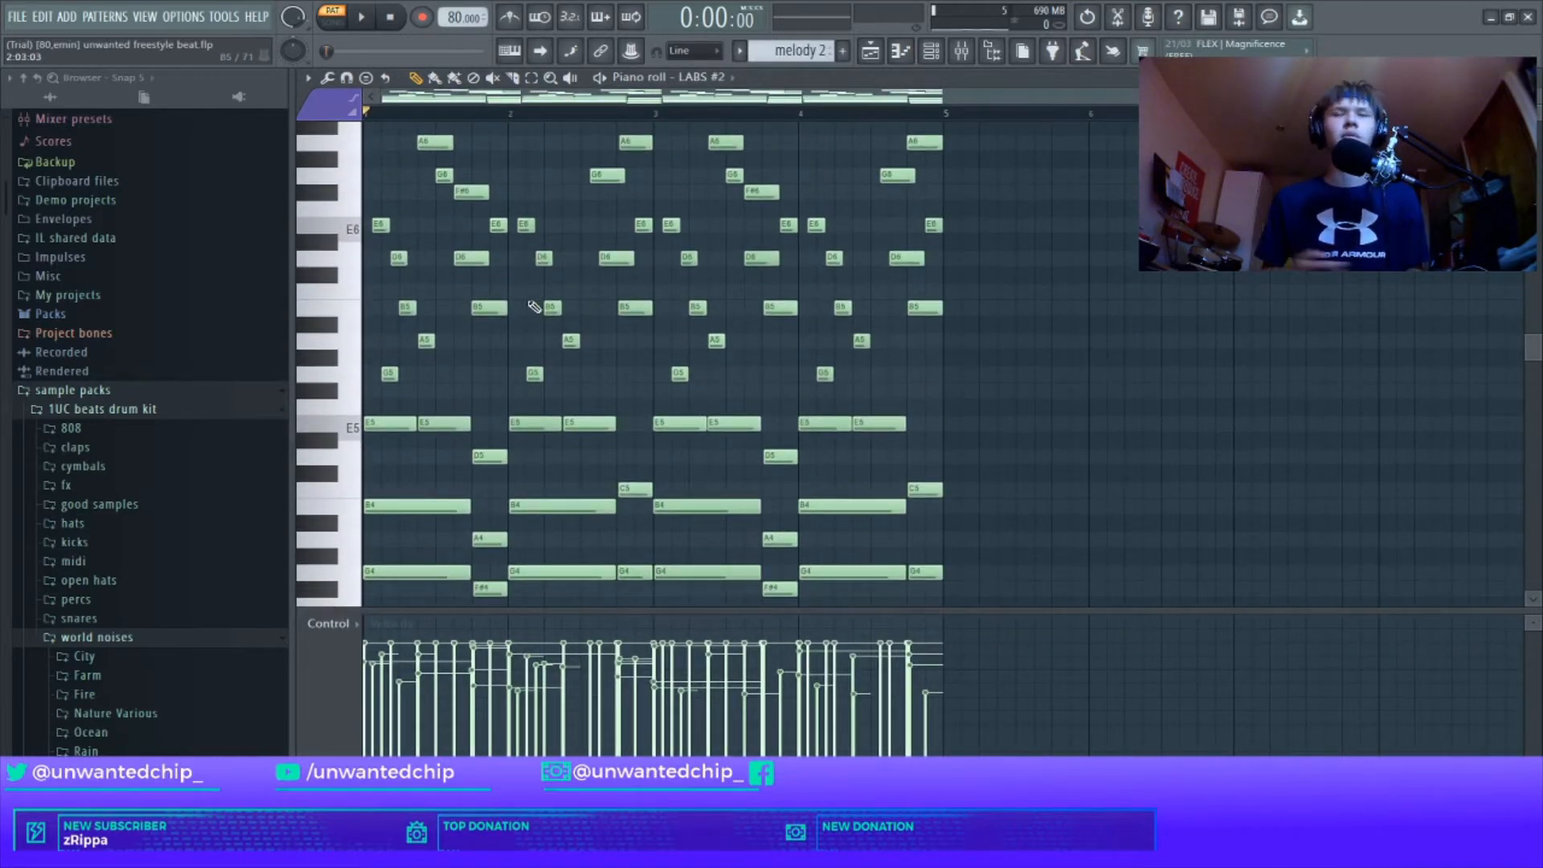
key(space)
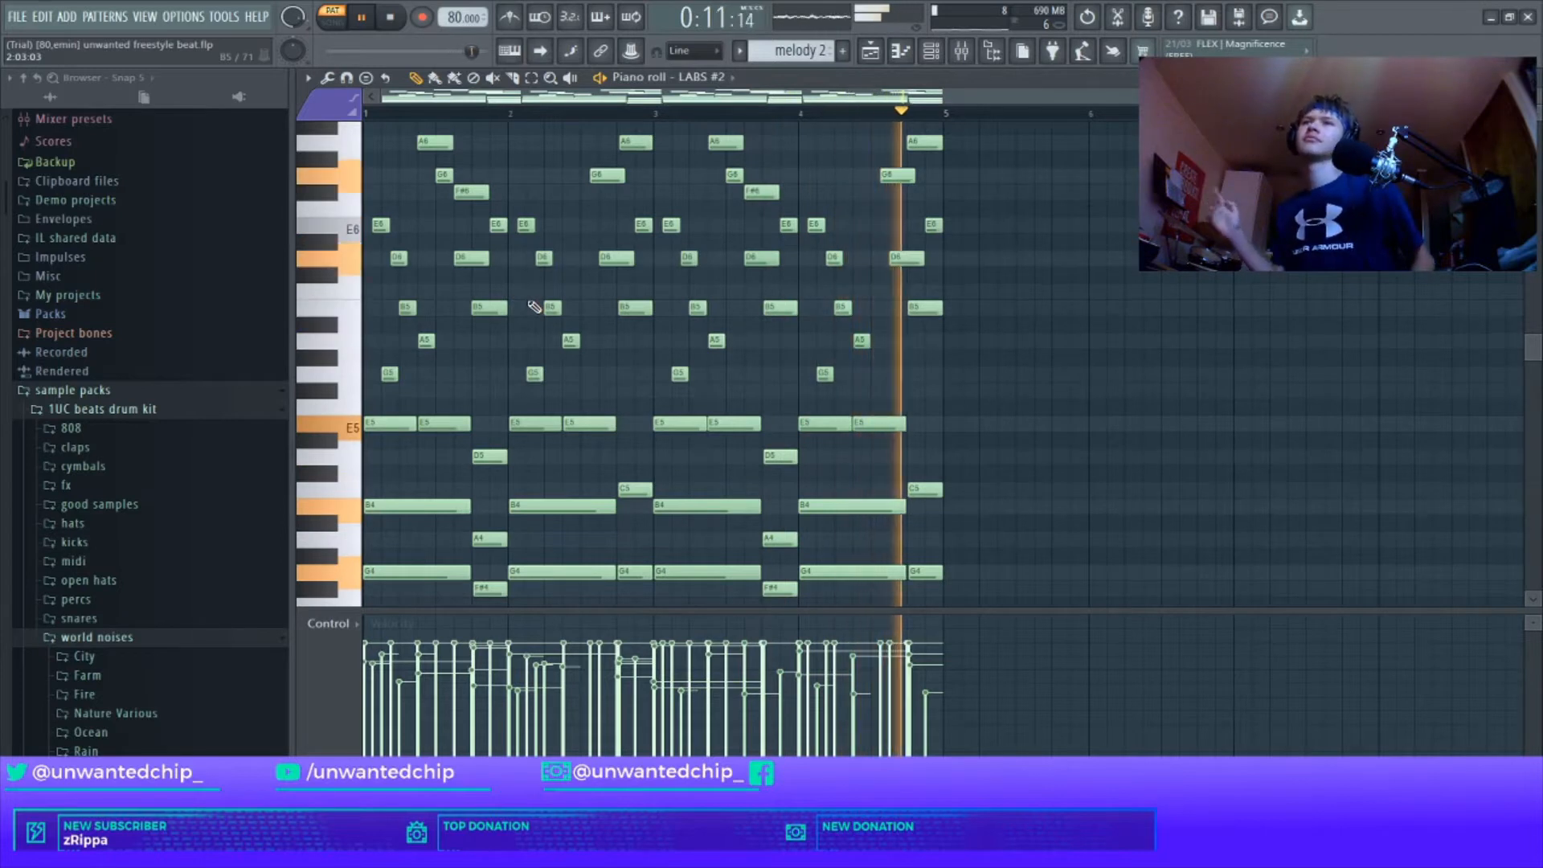
key(space)
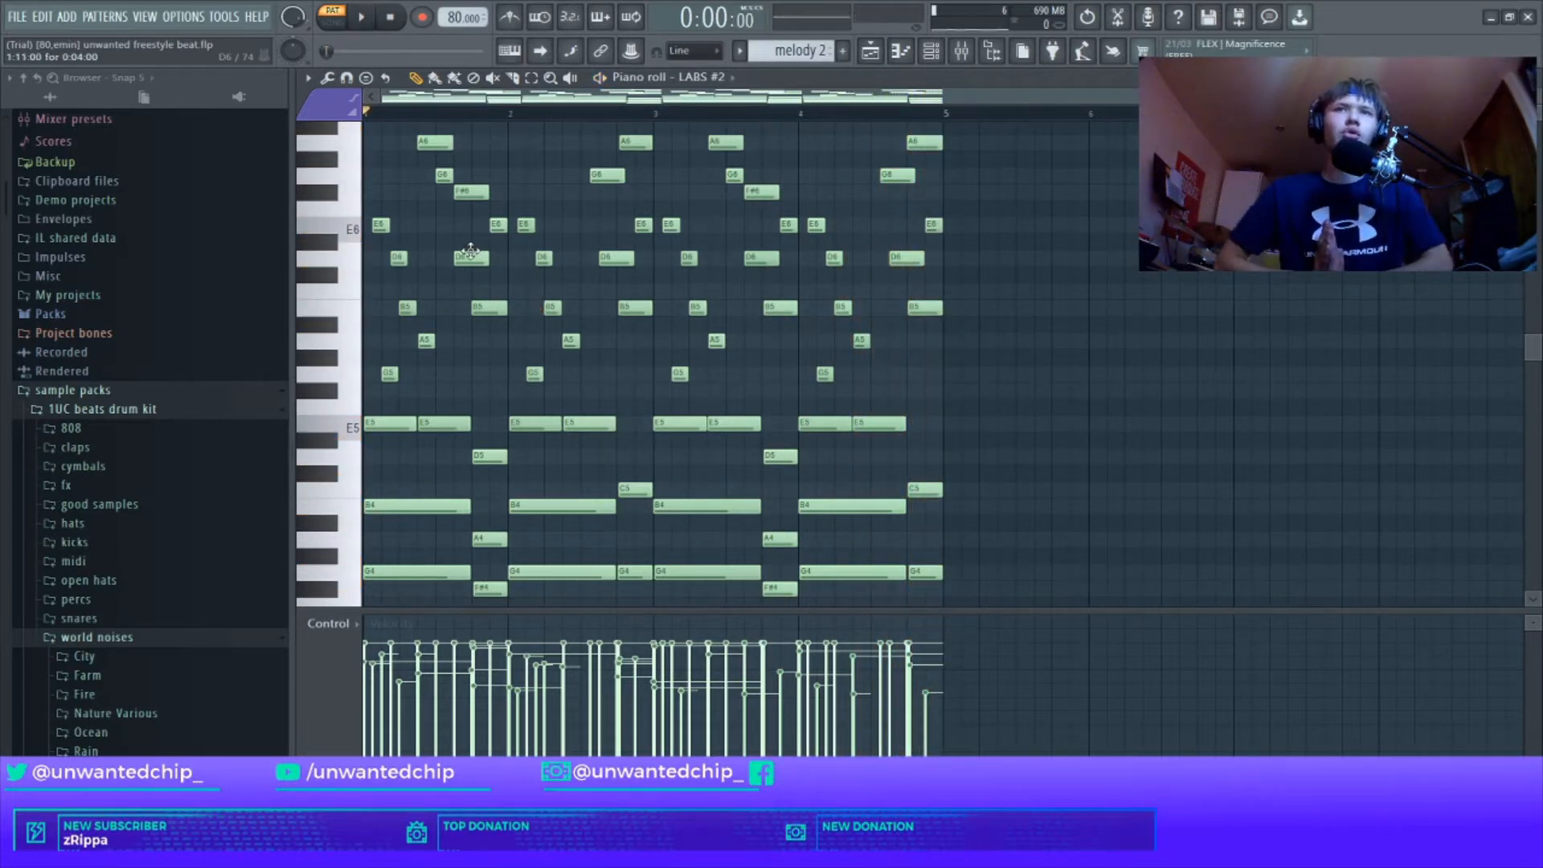
Look over melody 2 and highlight its upper notes from A6 down to D5 across all four bars, clearing the selection
scroll(428, 224, down, 3)
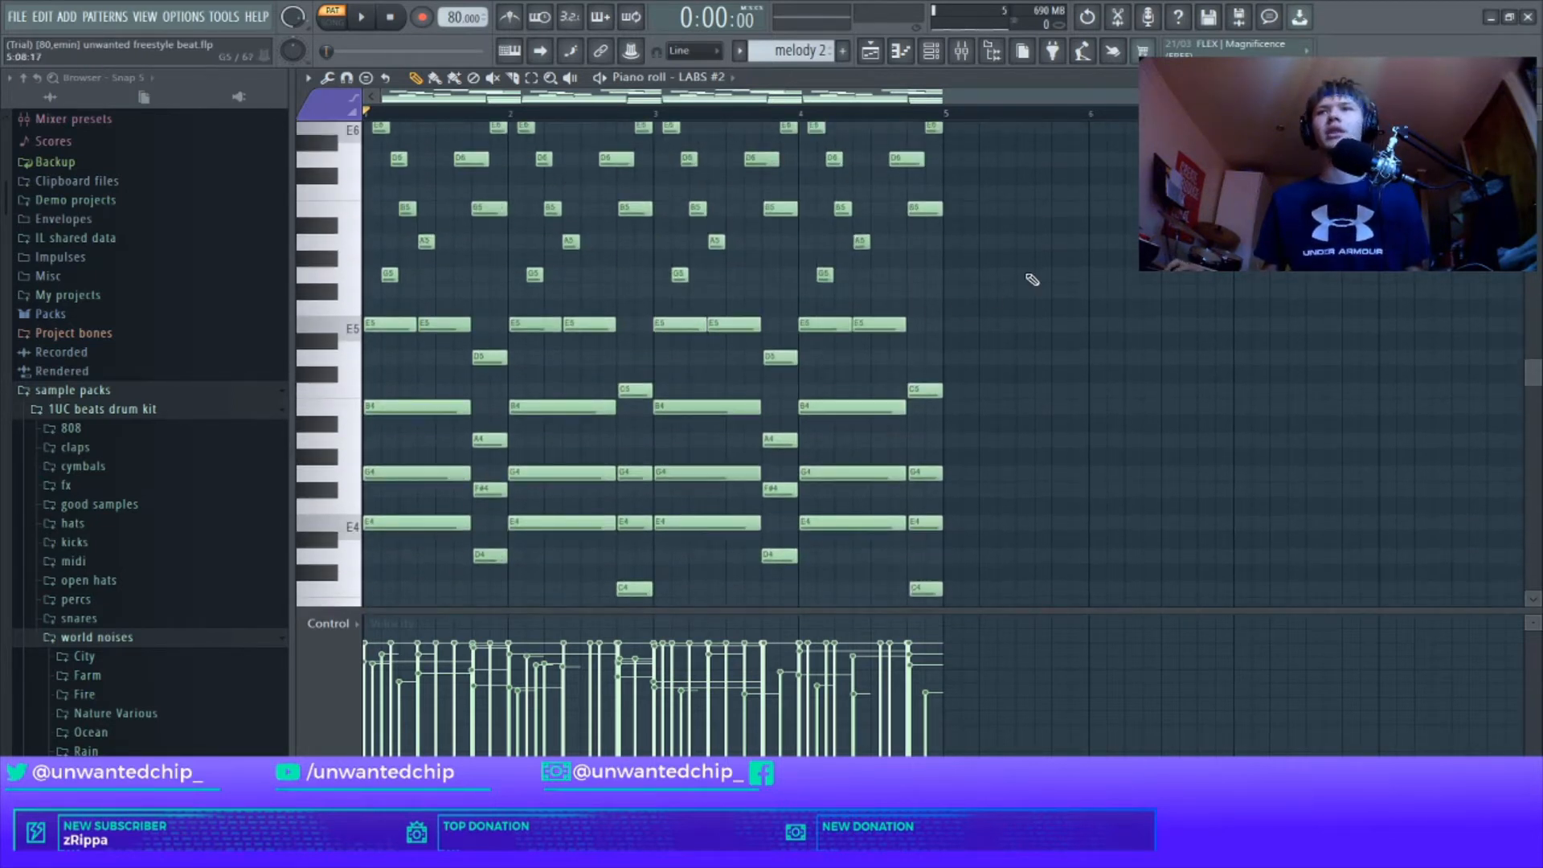
scroll(448, 288, up, 4)
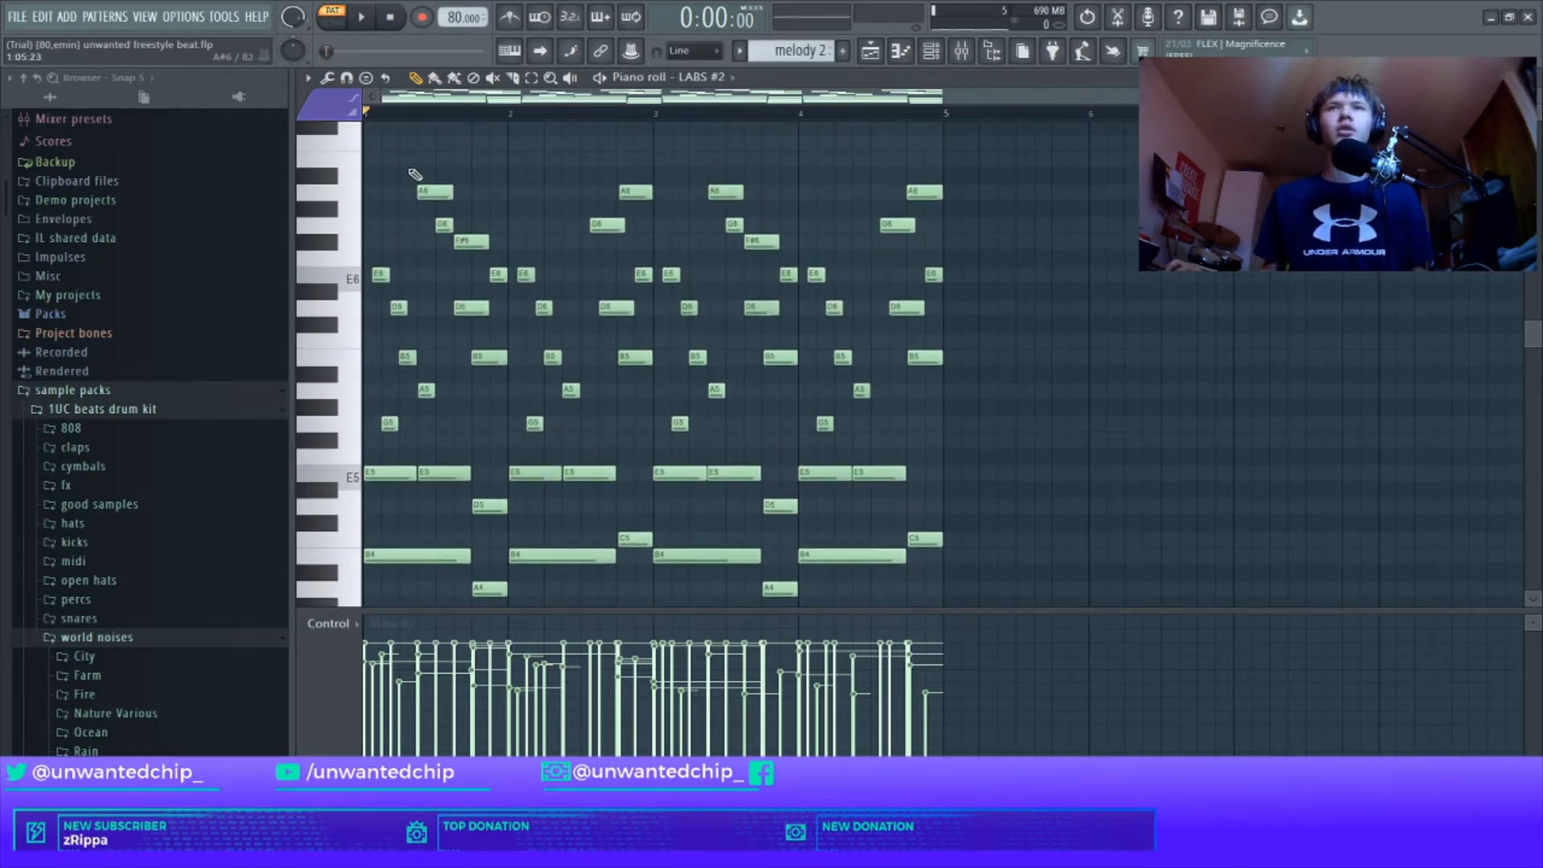
drag(397, 152, 451, 320)
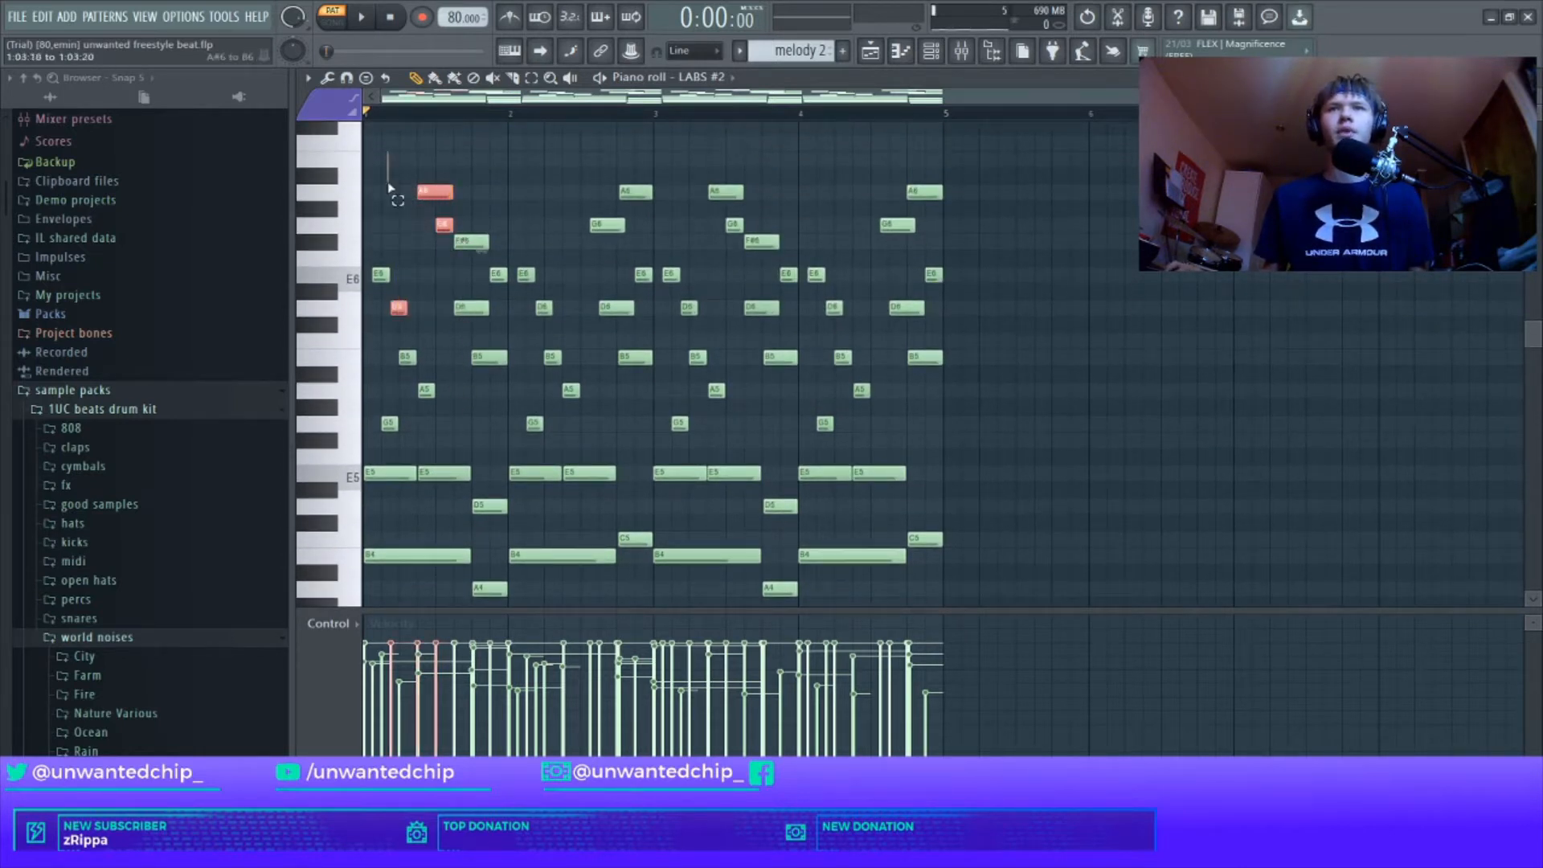
drag(389, 188, 966, 495)
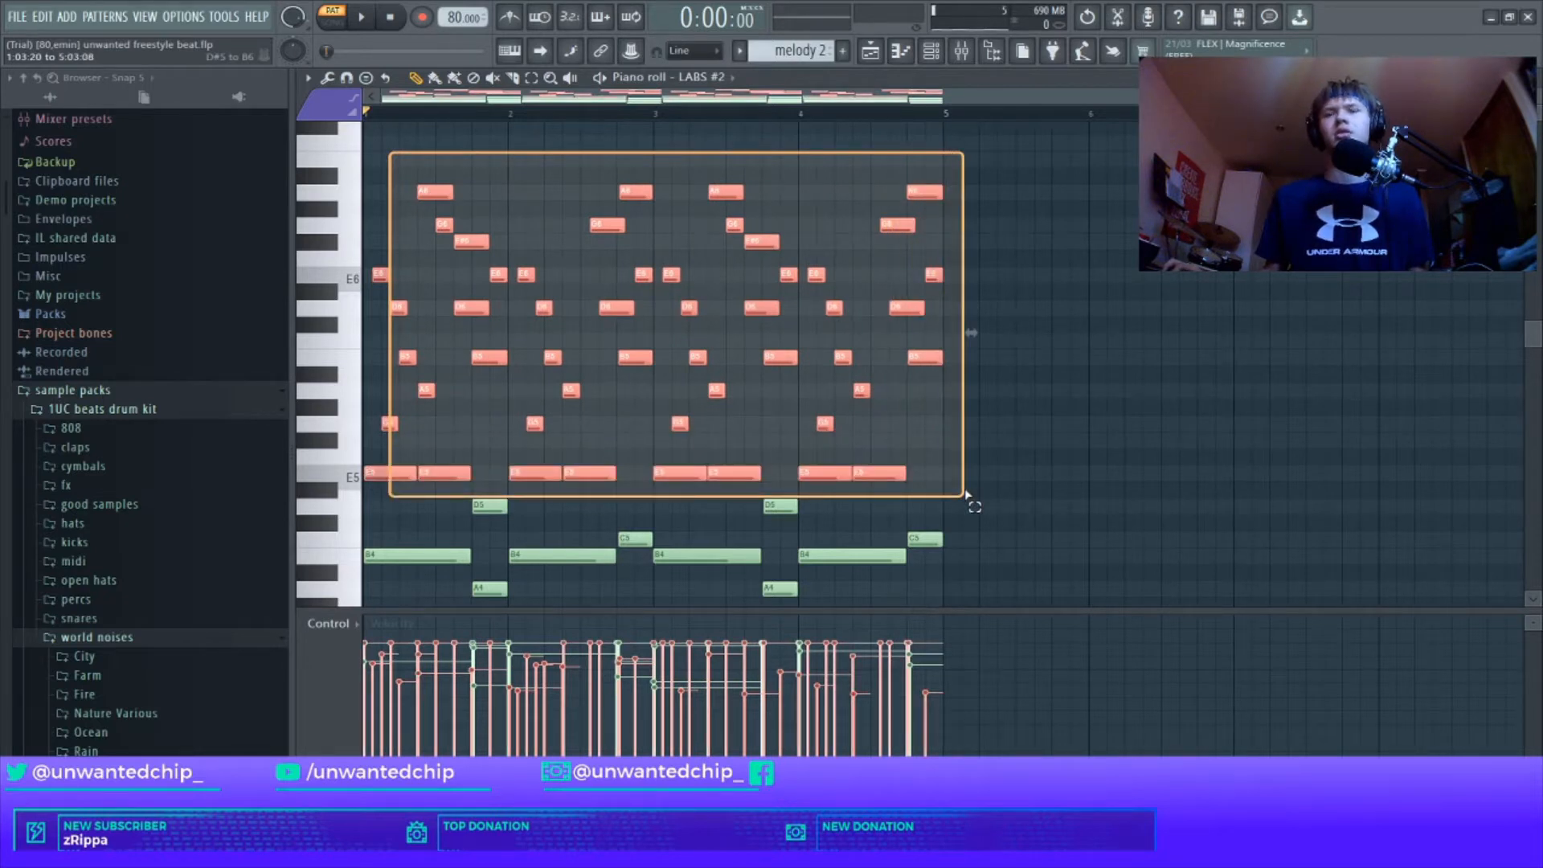
drag(966, 495, 972, 515)
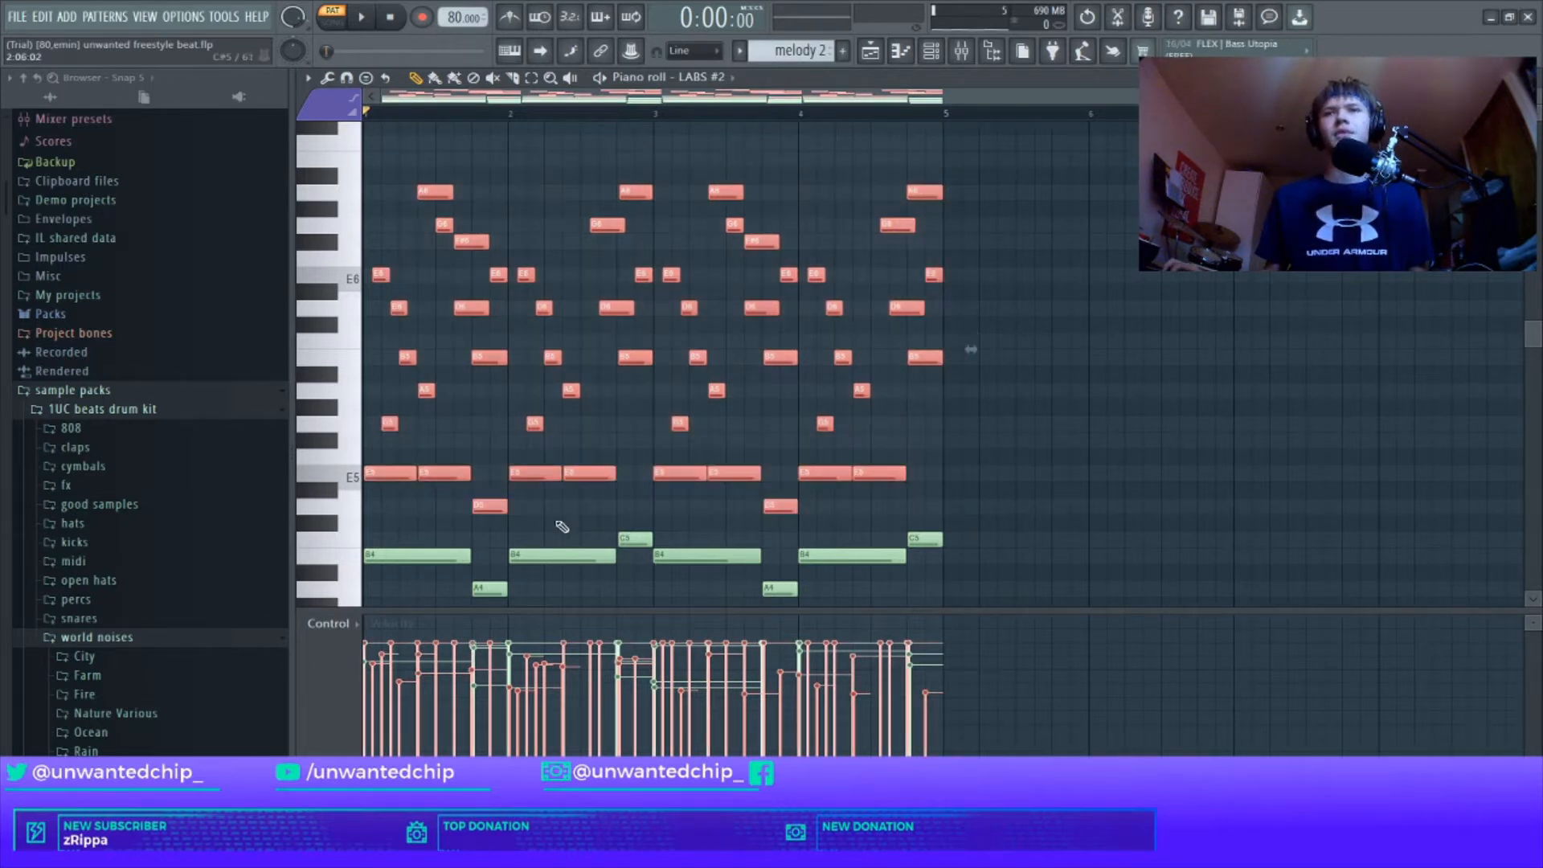
click(635, 515)
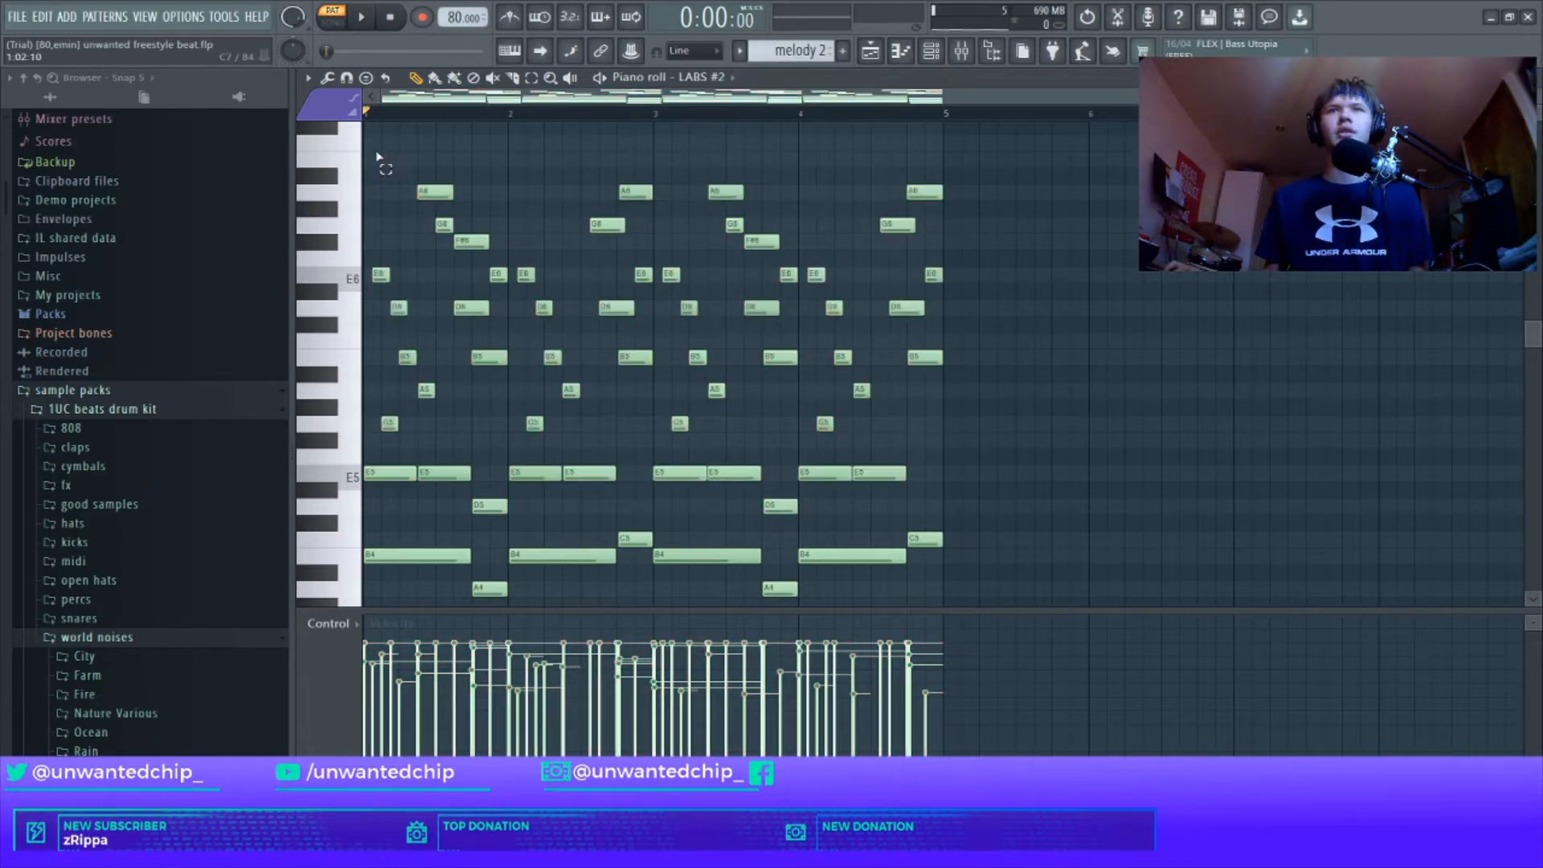
Highlight the melody notes from A6 down to C5 in the first two bars, compare them with the chords, and deselect
drag(376, 136, 655, 558)
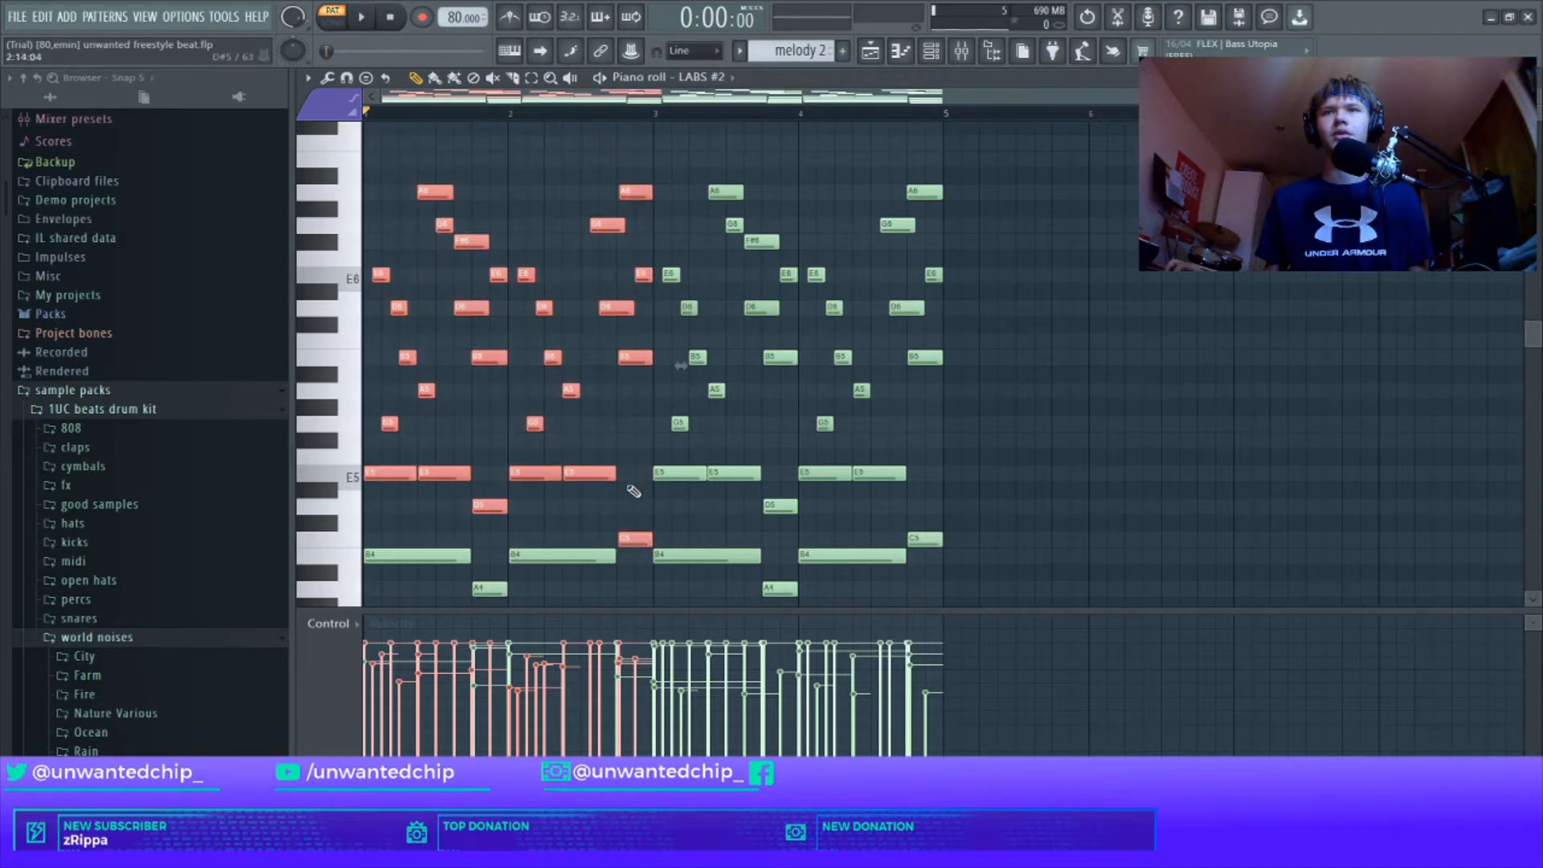
scroll(604, 363, down, 6)
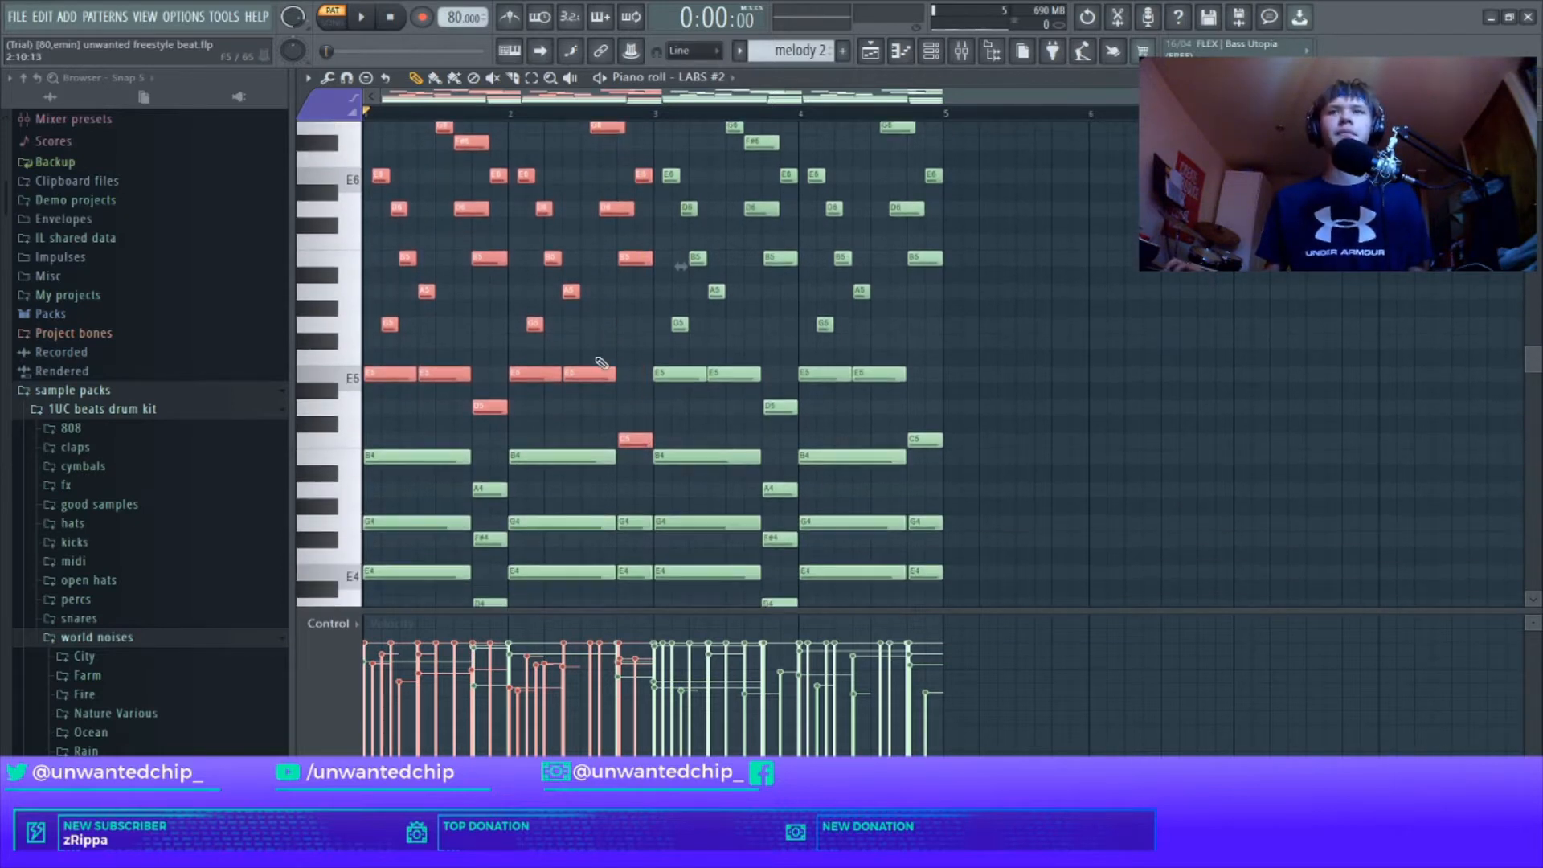
scroll(709, 376, up, 6)
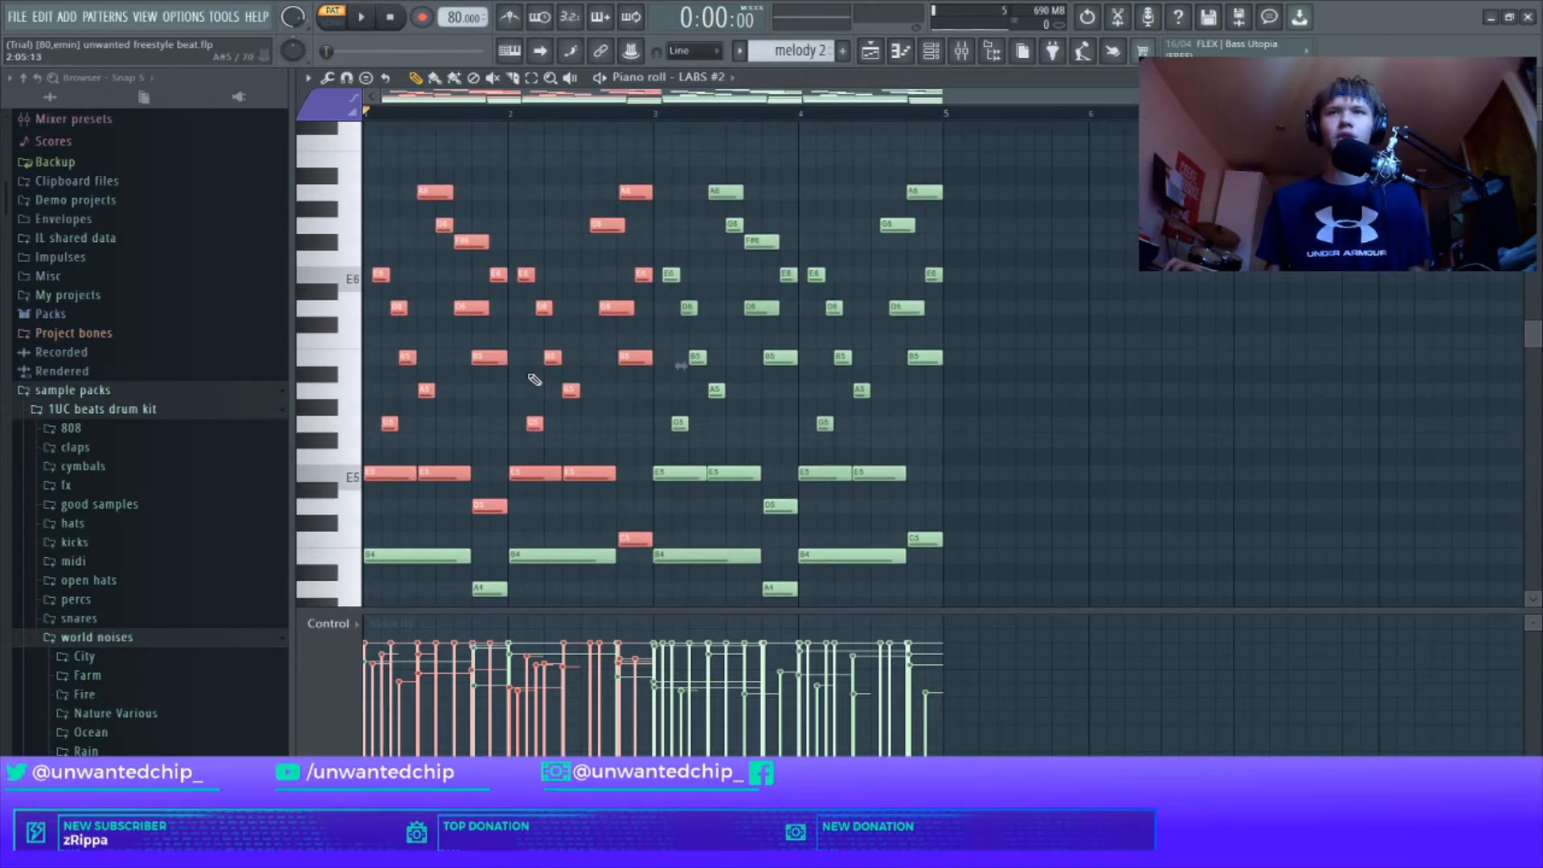
ctrl+click(613, 420)
Highlight the E5, D5 and C5 notes in the first two bars, clearing the selection
drag(372, 468, 591, 515)
click(622, 521)
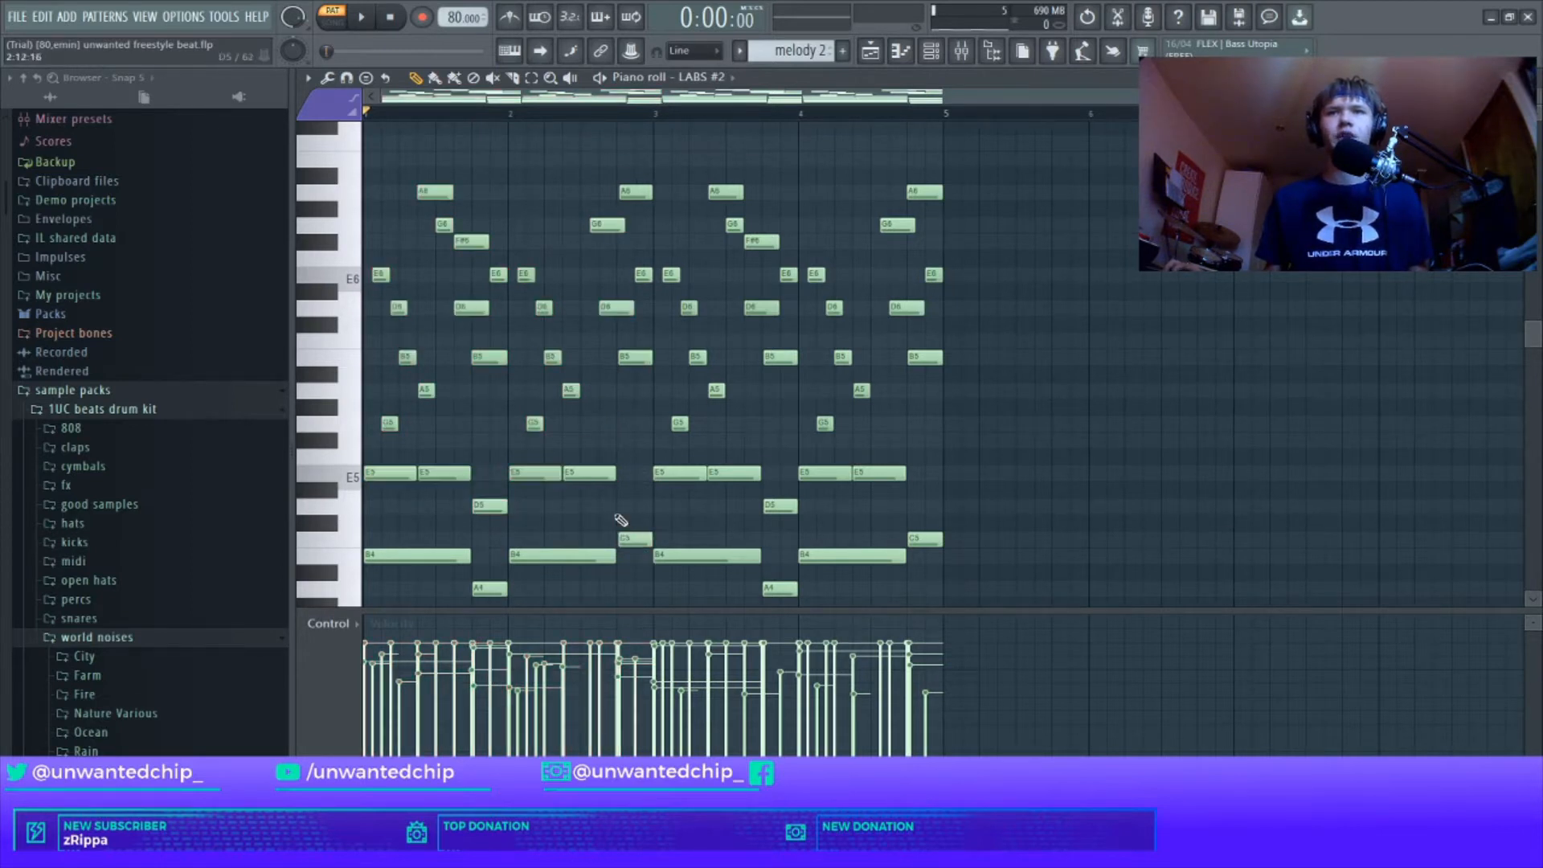
drag(381, 474, 636, 540)
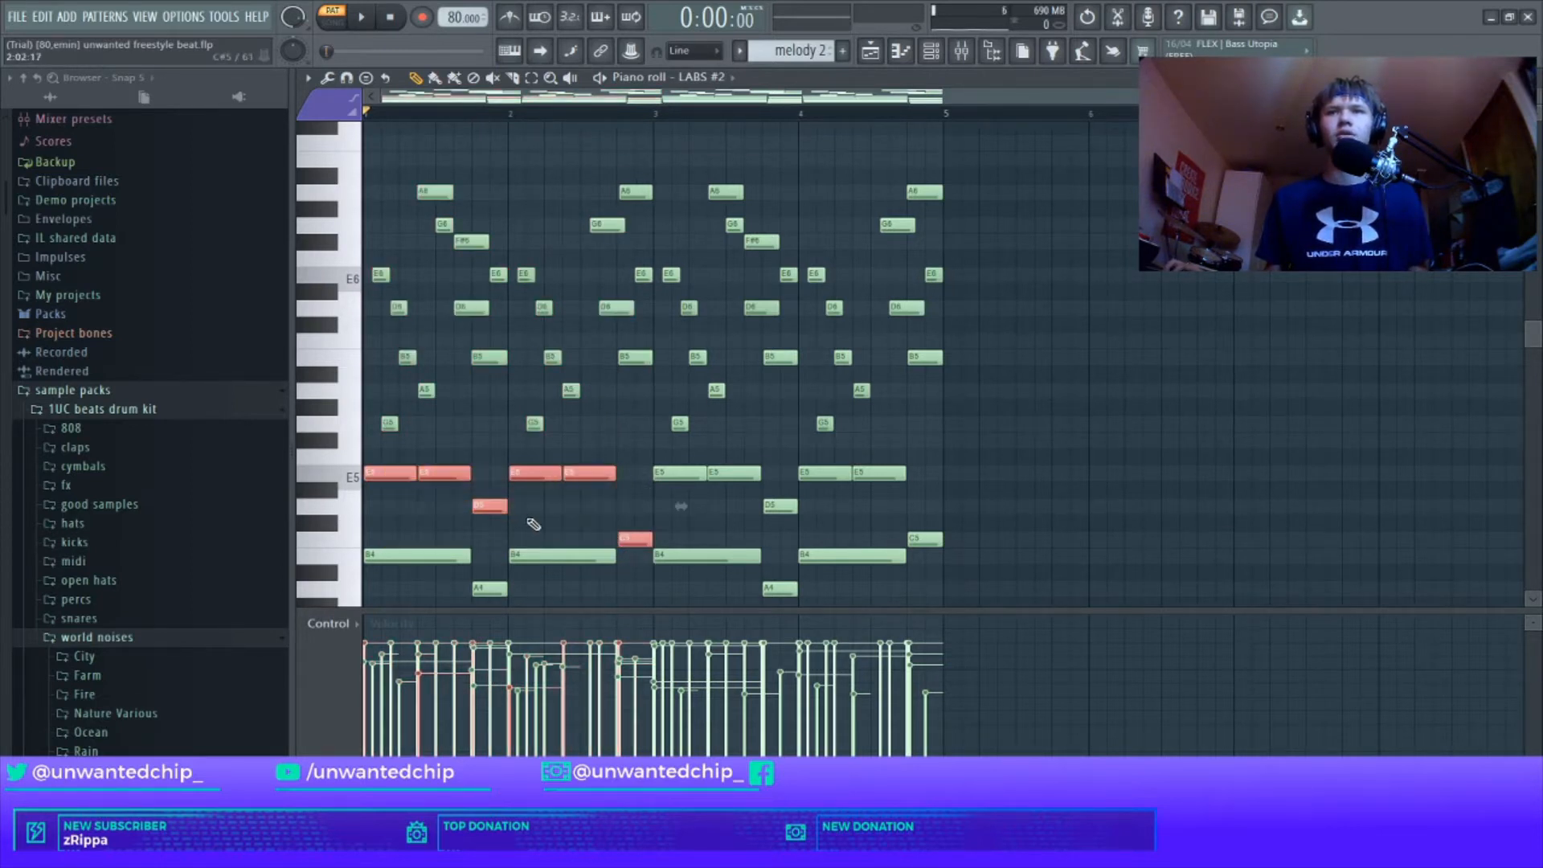
click(572, 518)
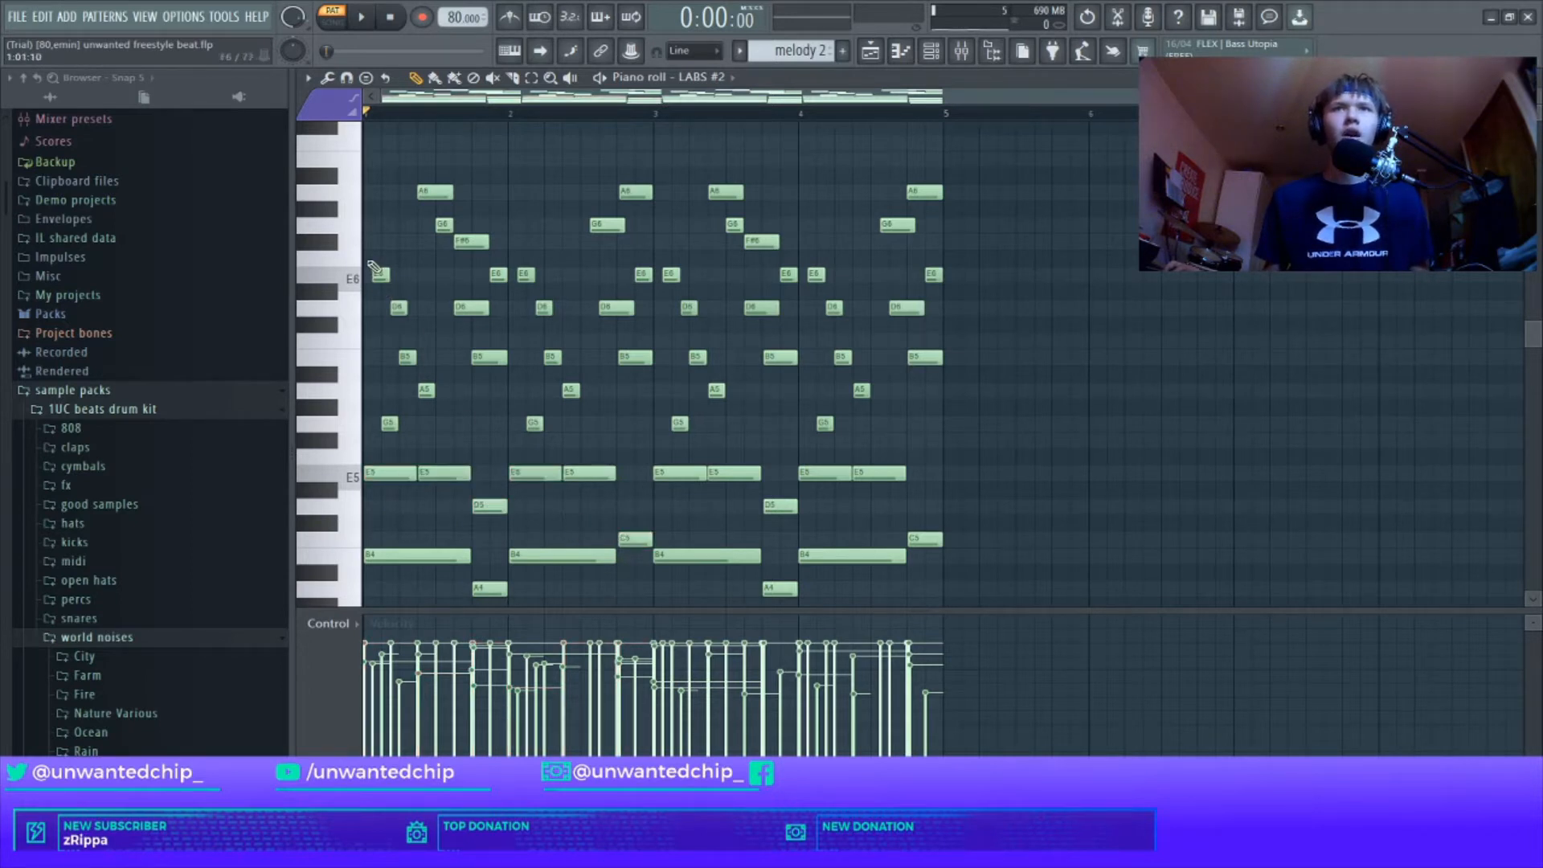
Highlight the five short notes between E6 and G5 opening bar 1, audition their pitches on the piano keys, and deselect
drag(368, 253, 441, 421)
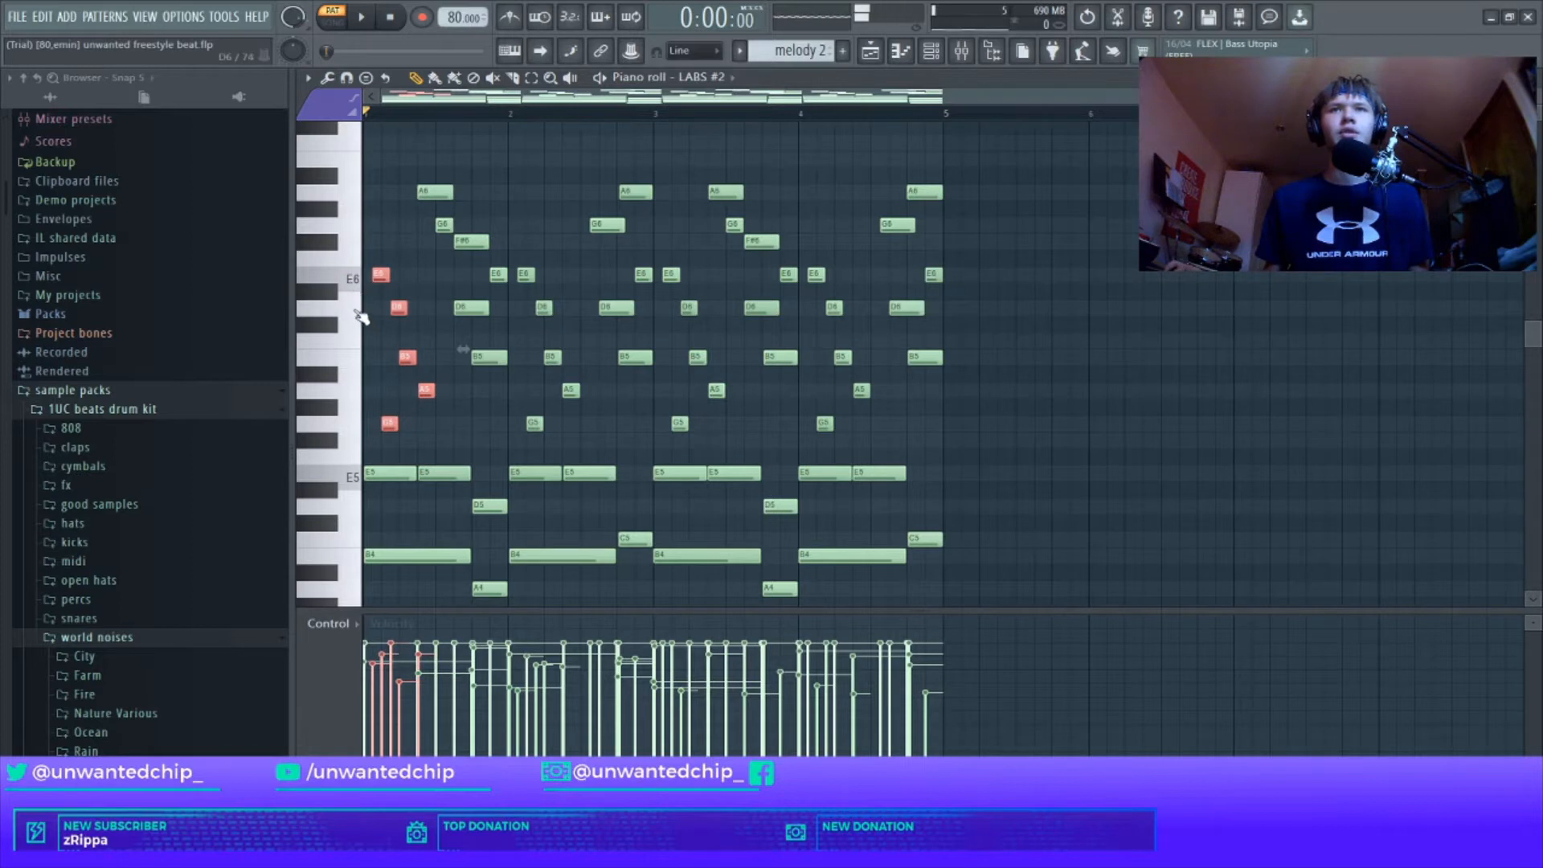
click(351, 358)
click(351, 410)
key(ctrl+d)
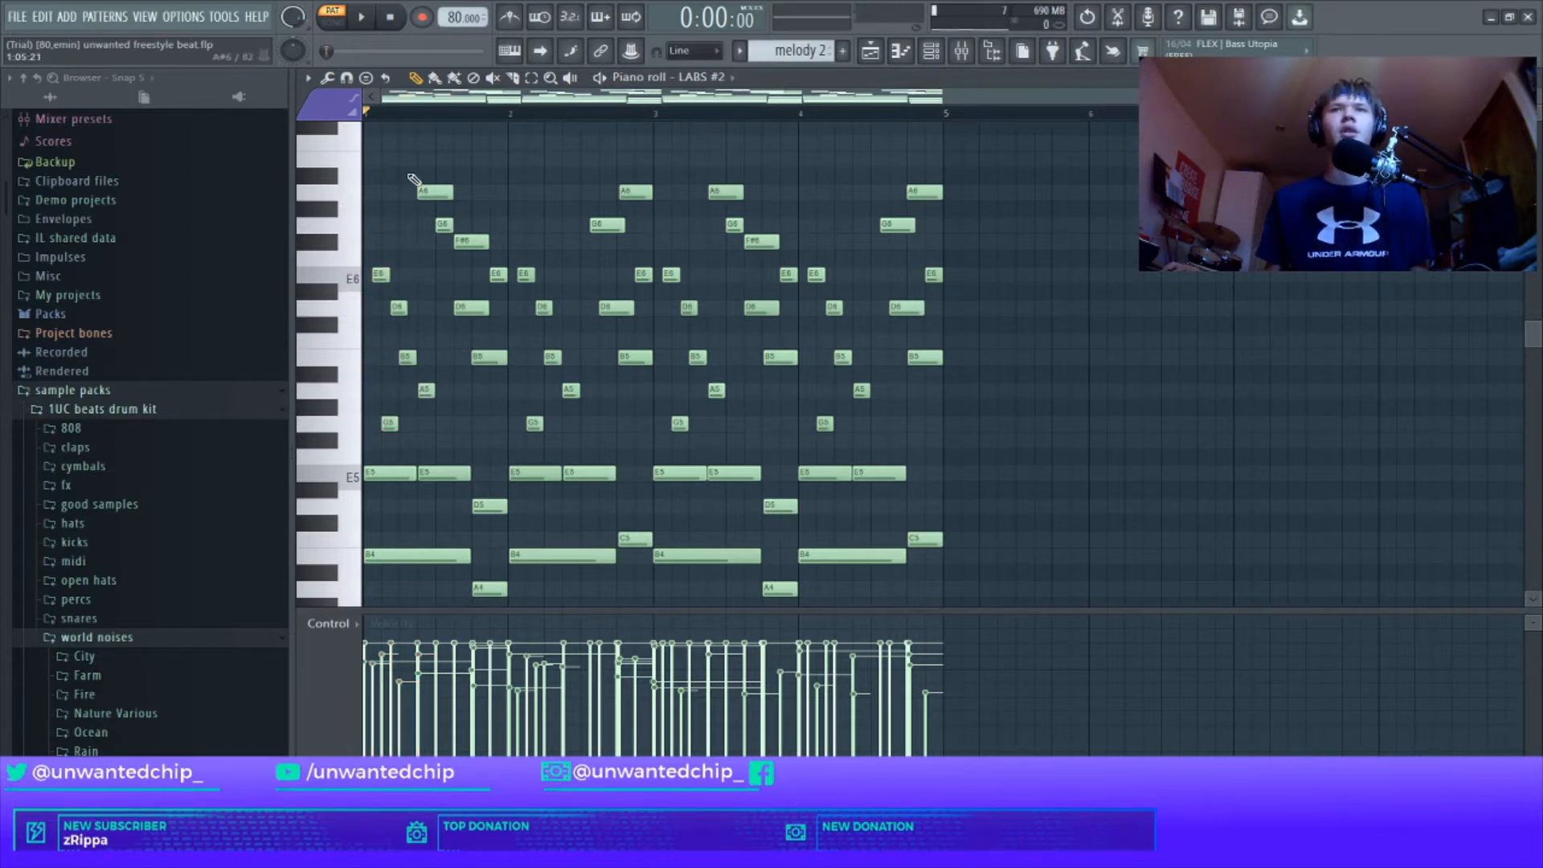
Highlight the descending A6, G6 and F#6 notes in bar 1, clear the selection, and play part of the pattern
drag(409, 171, 476, 252)
ctrl+click(502, 189)
key(space)
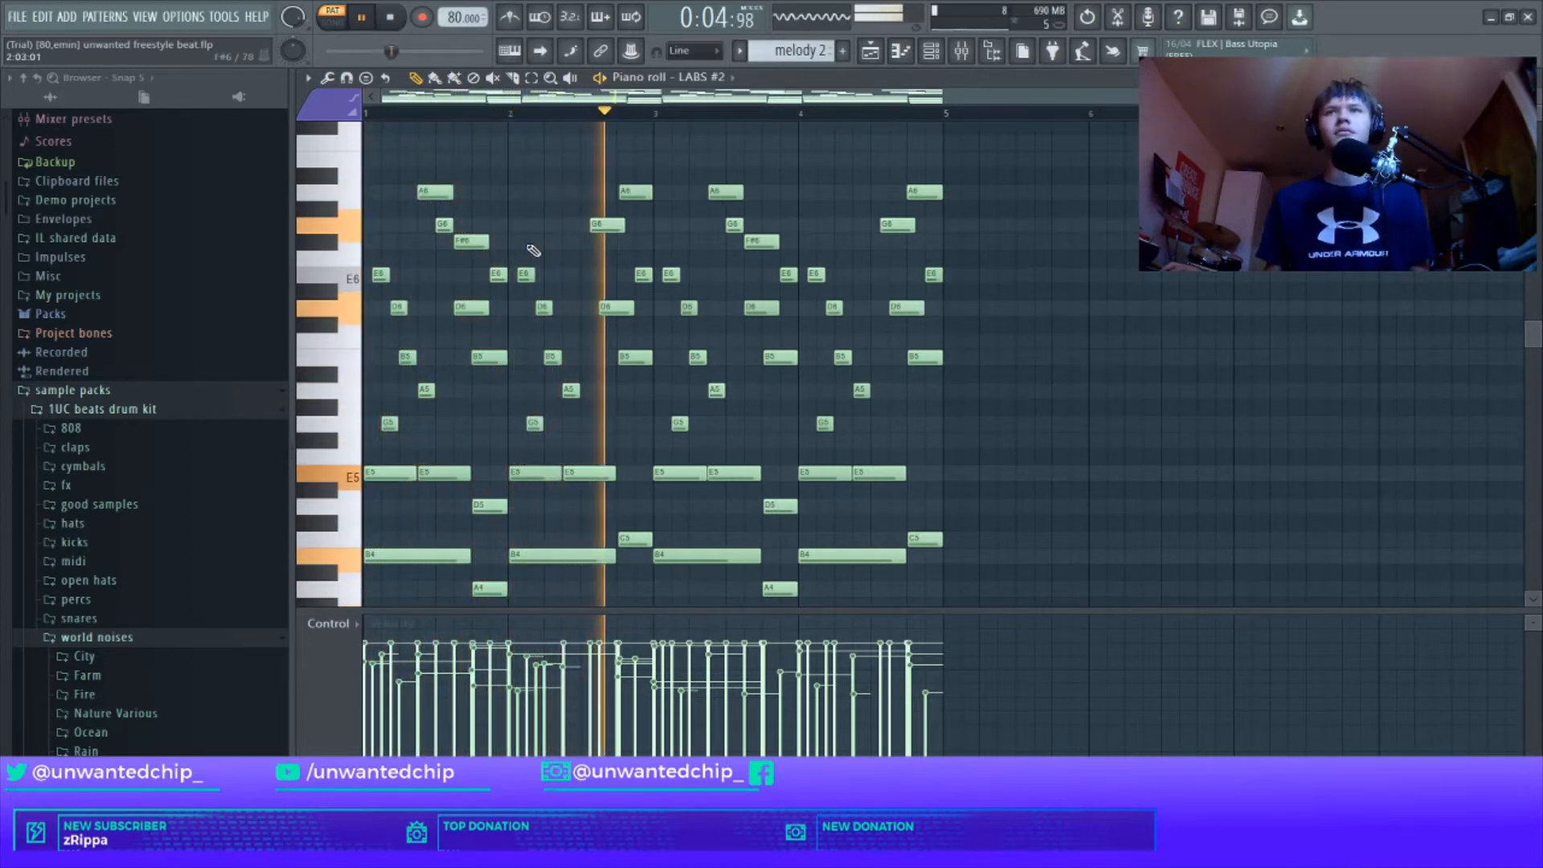
key(space)
Highlight the first and second chords of bar 1 in turn, deselecting each, and play the start of the pattern
scroll(547, 240, down, 4)
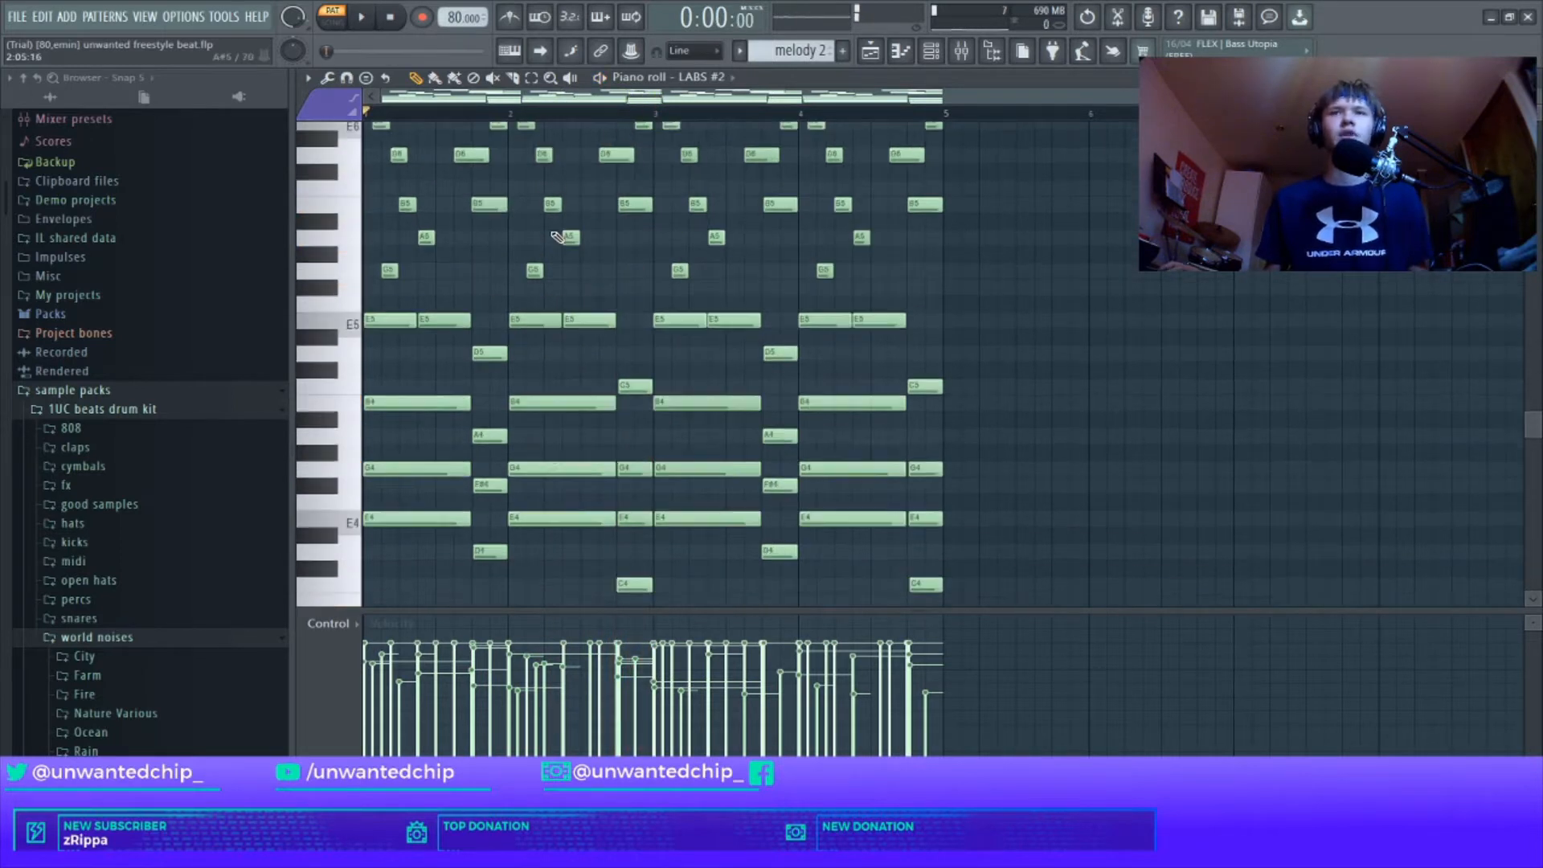
scroll(544, 317, down, 2)
drag(382, 335, 444, 522)
right_click(454, 556)
drag(490, 286, 498, 553)
right_click(516, 557)
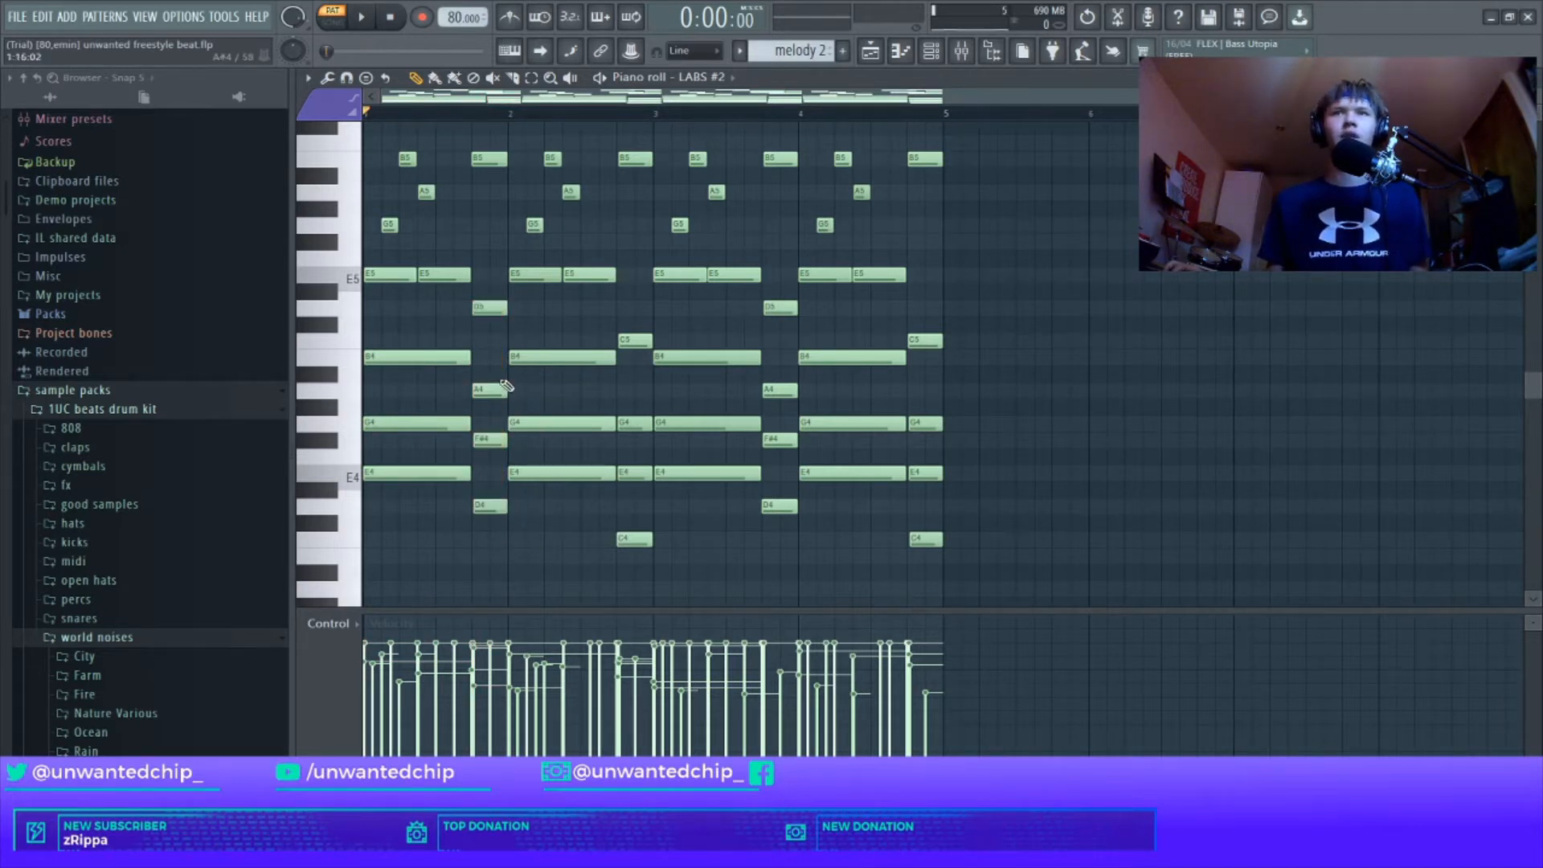
key(space)
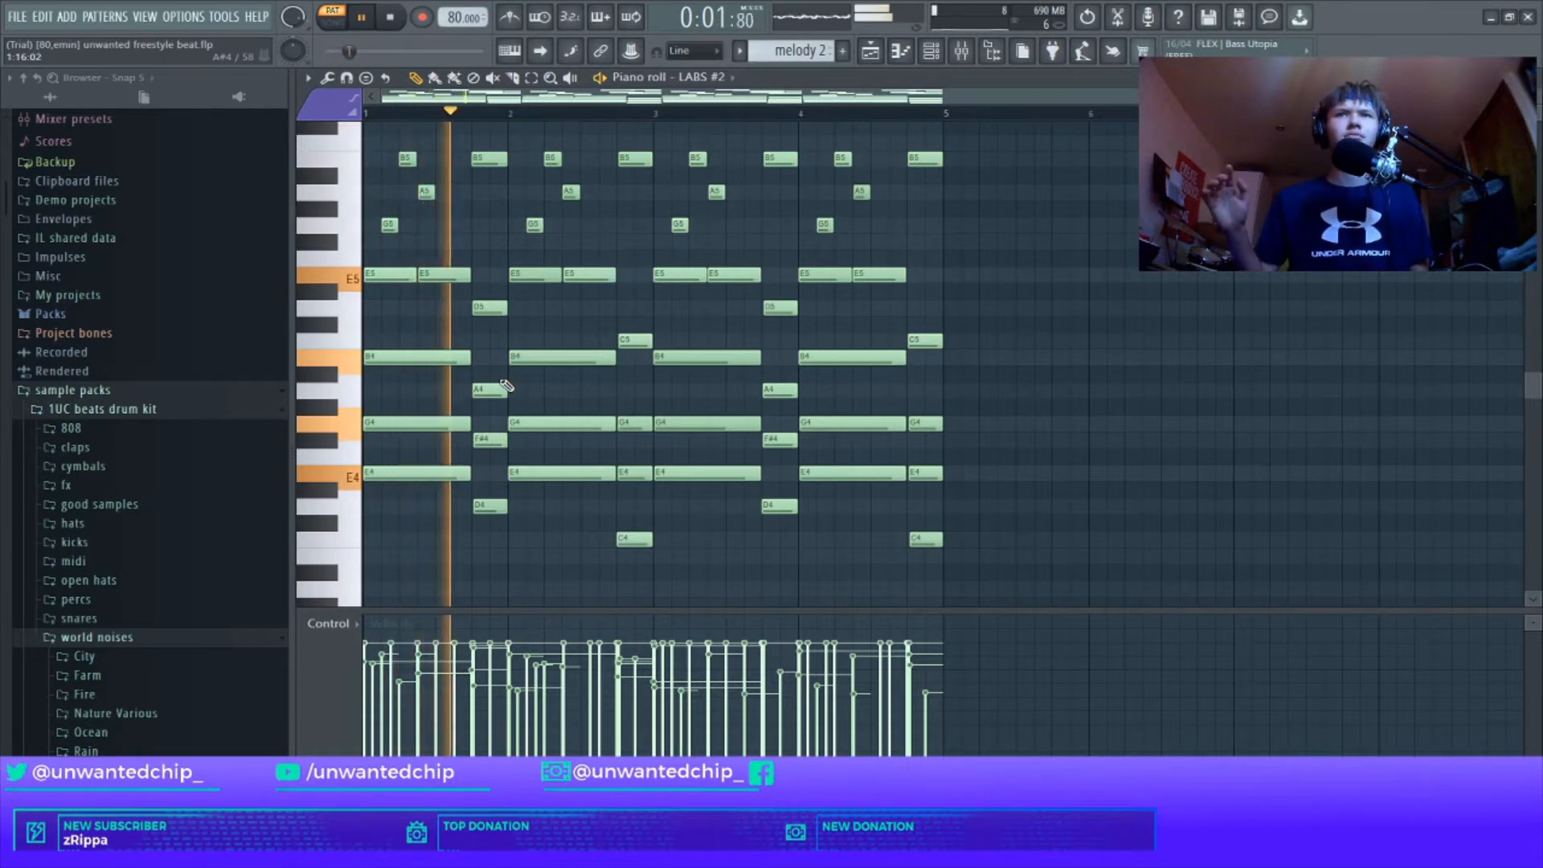
key(space)
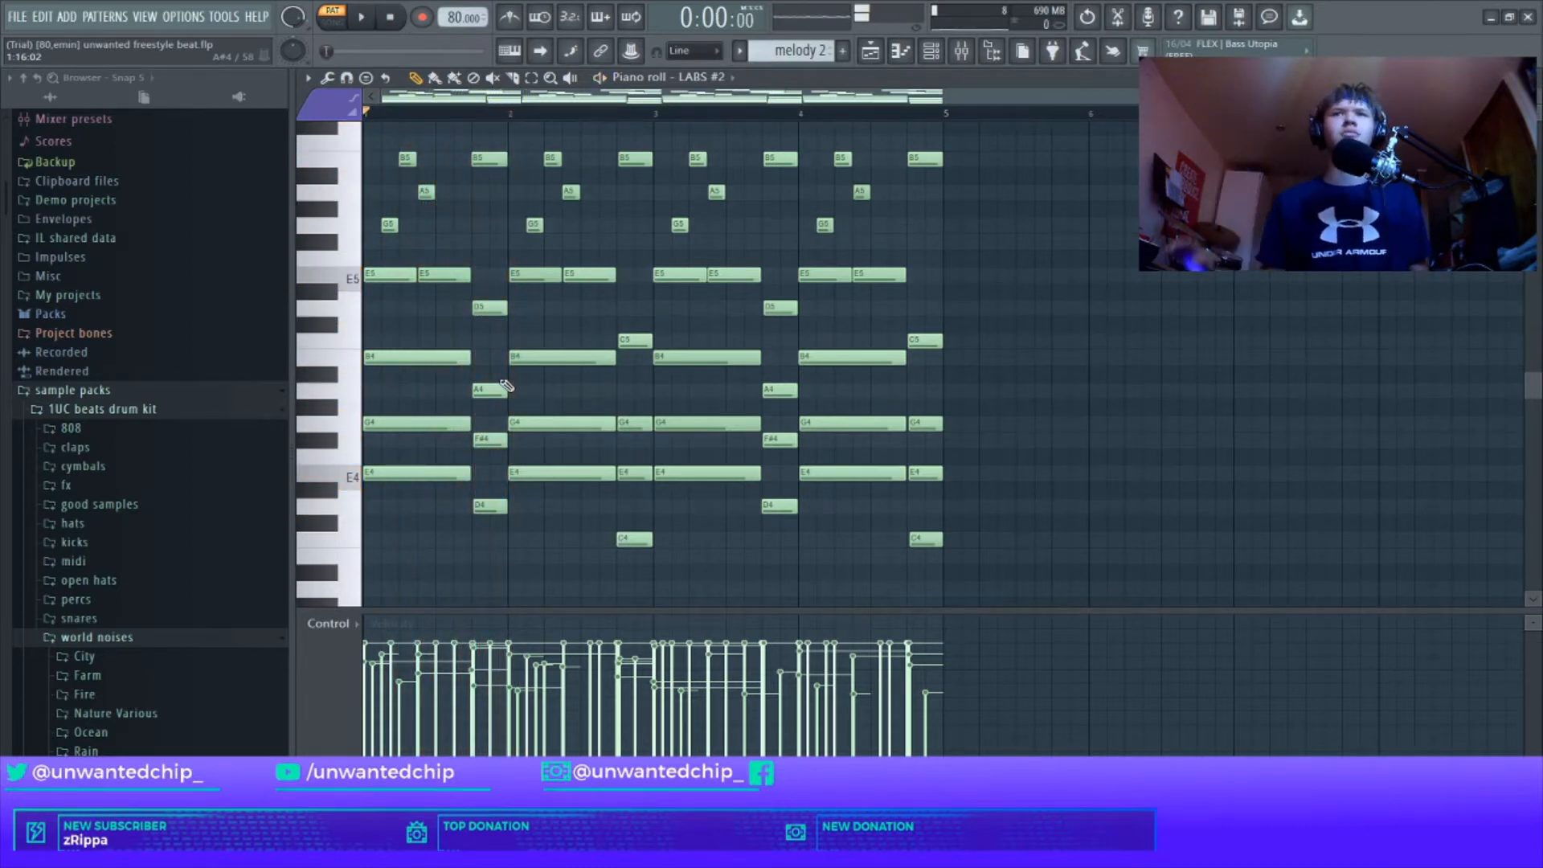
Highlight the D5, A4, F#4 and D4 chord ending bar 1, clear it, and highlight the chord ending bar 2
drag(476, 295, 501, 522)
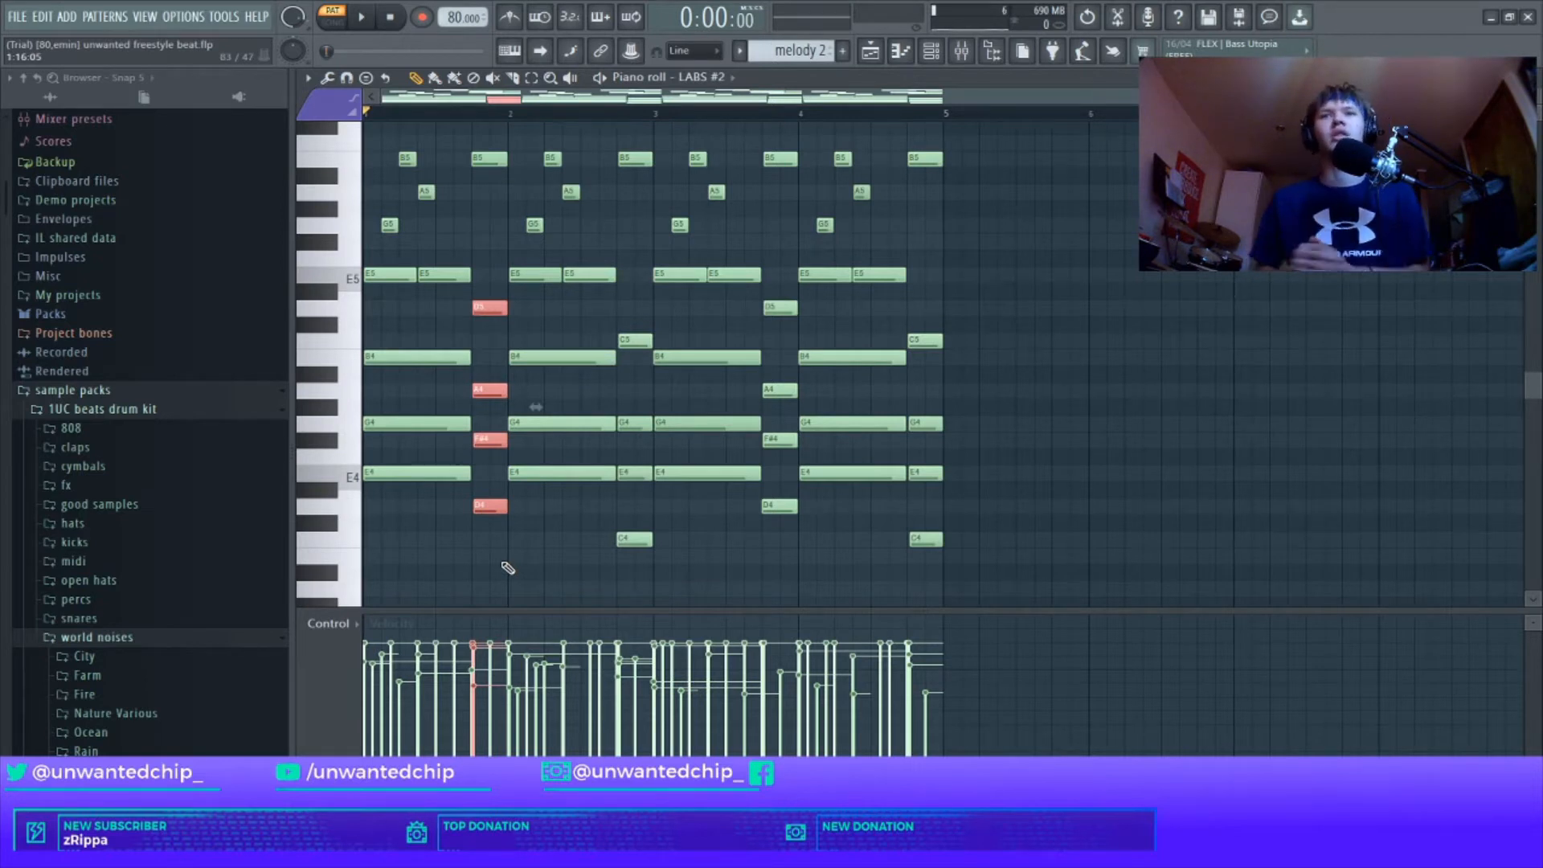
right_click(503, 566)
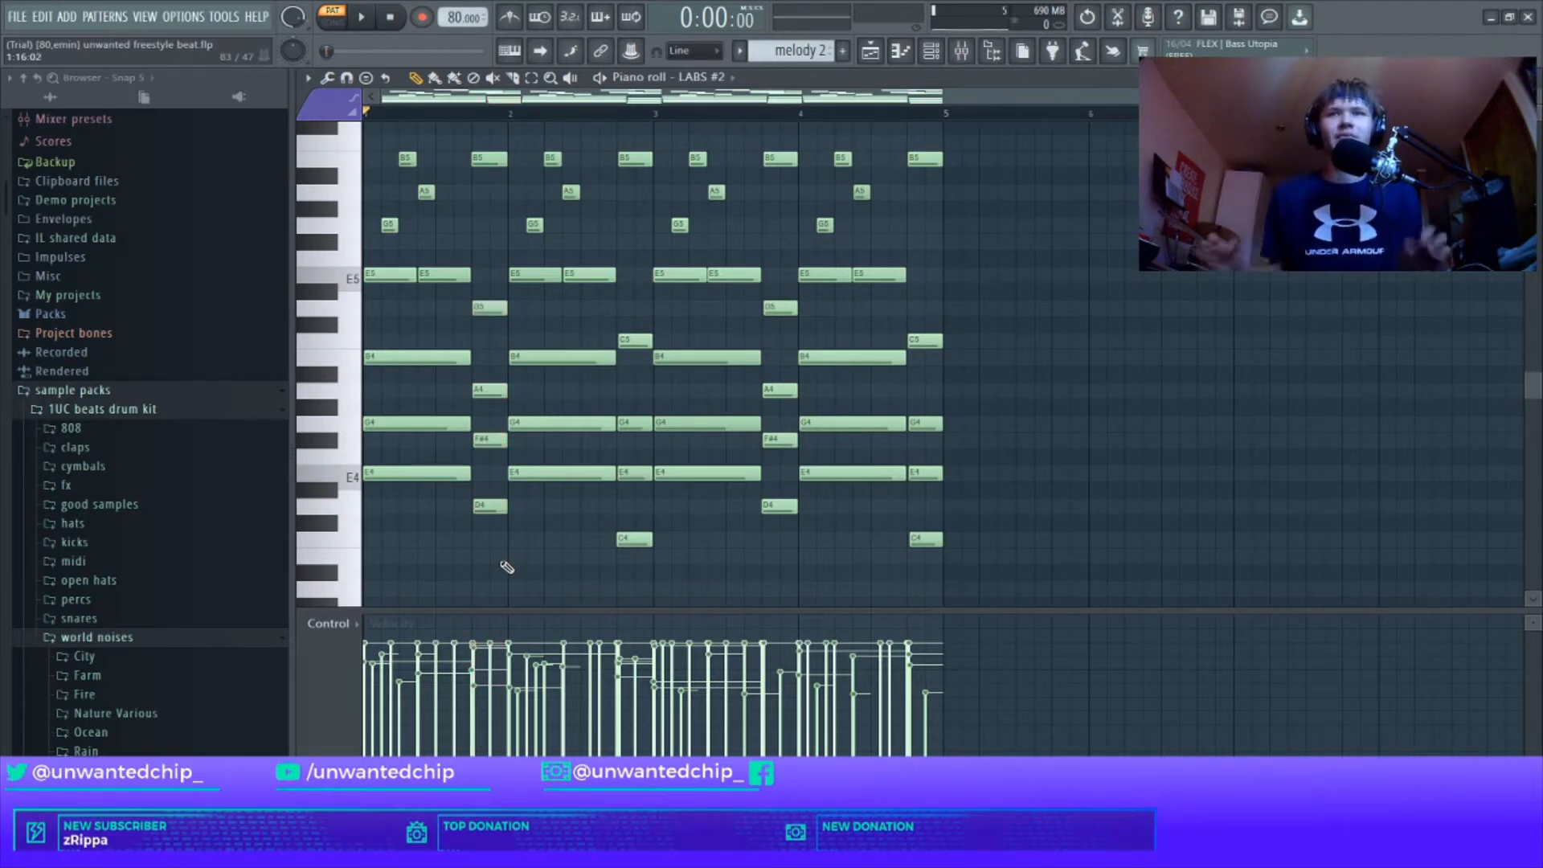
drag(618, 319, 668, 585)
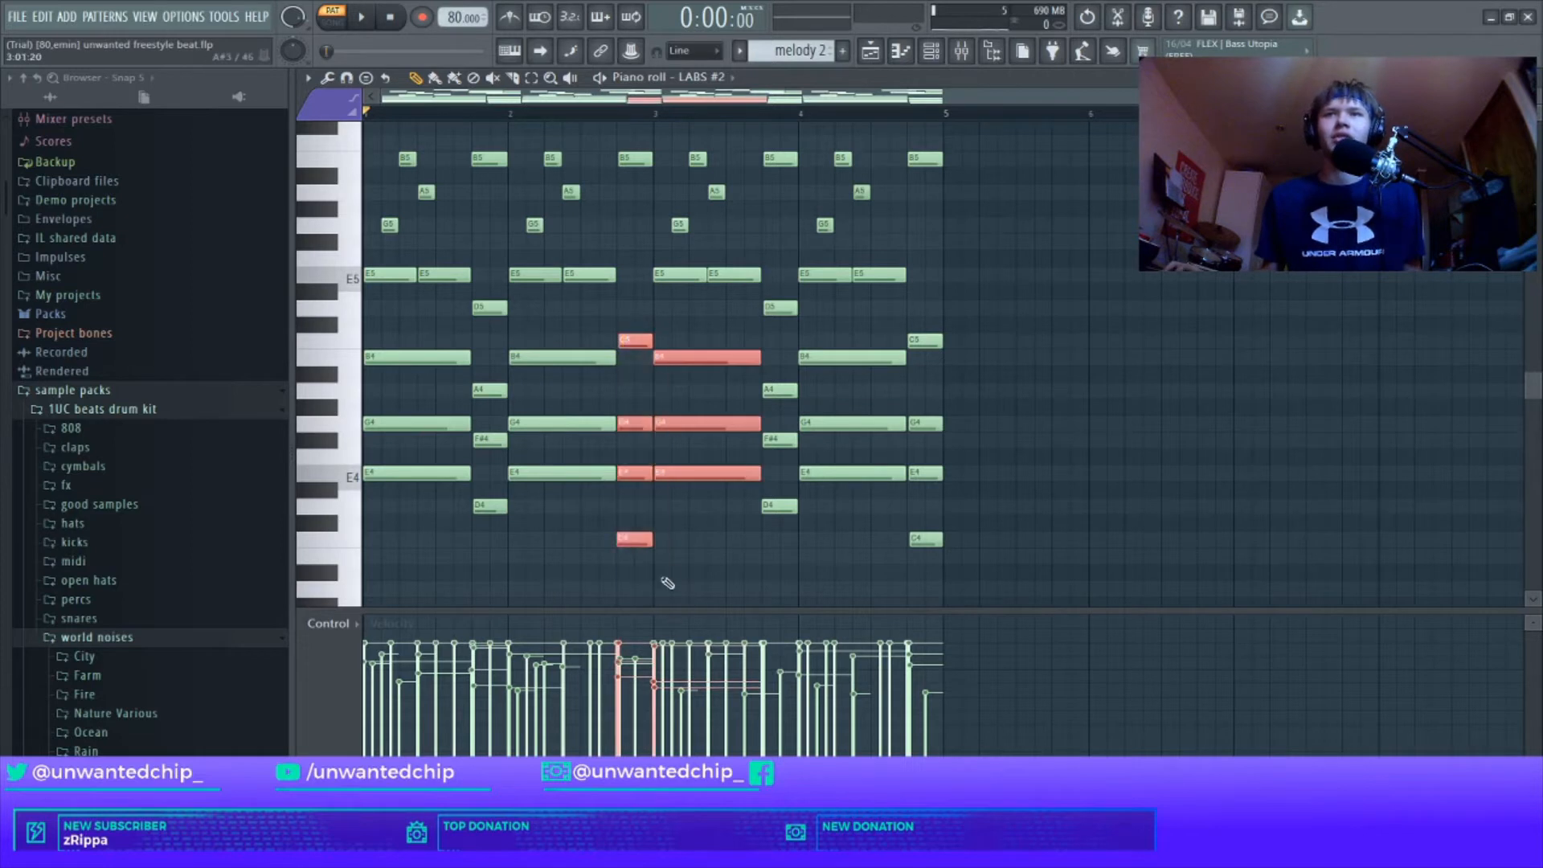
Clear the note selection, highlight the C5, G4, E4 and C4 chord ending bar 2, and deselect it
right_click(665, 578)
drag(635, 333, 675, 544)
right_click(706, 536)
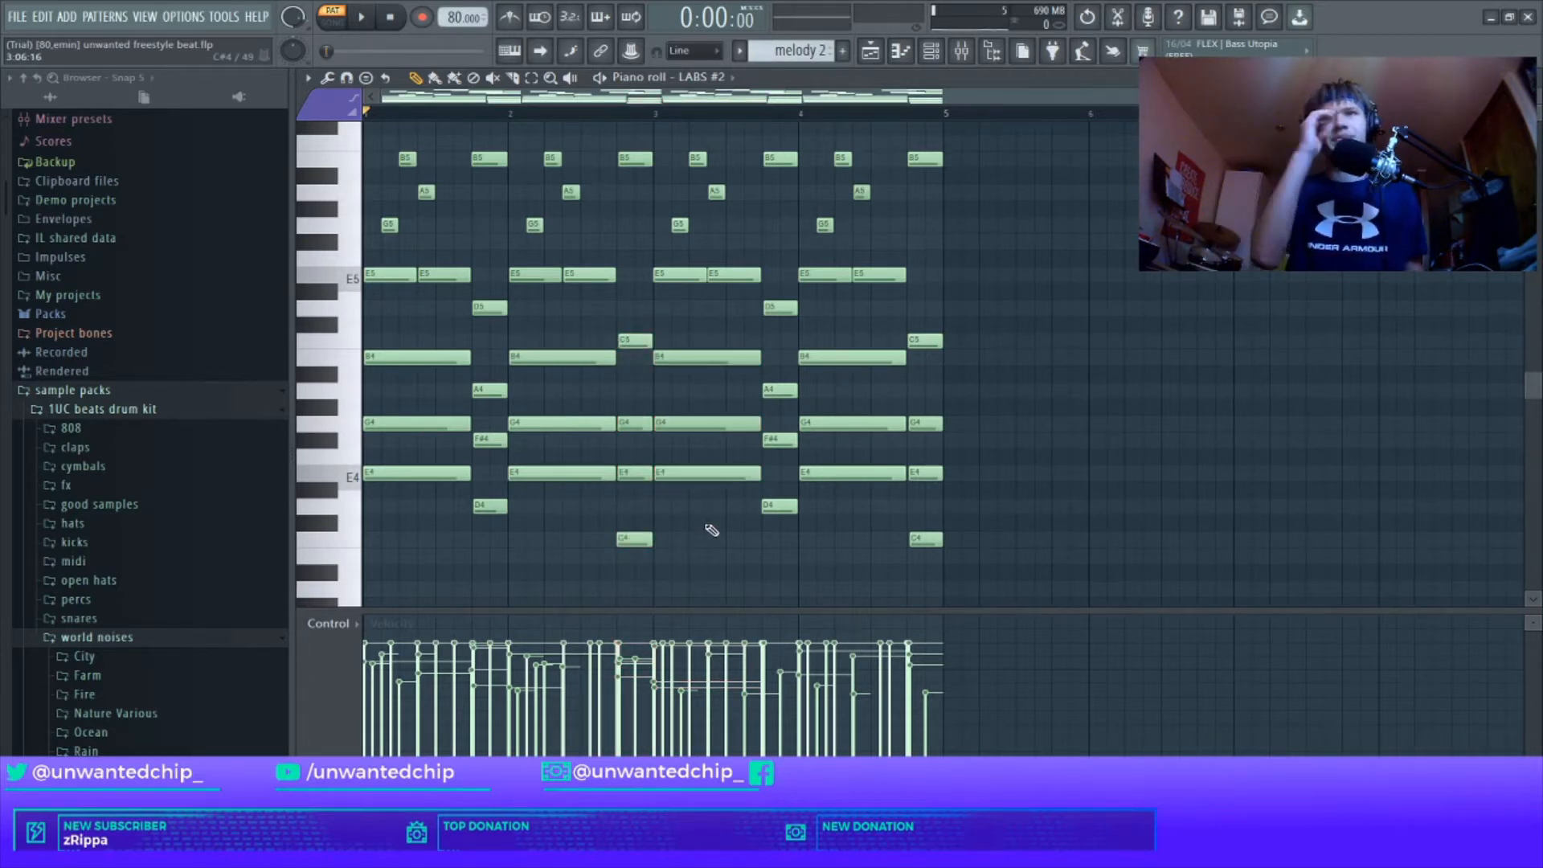
Return to the playlist, open the melody pattern from Track 2 in the piano roll, and review its full note range
key(F5)
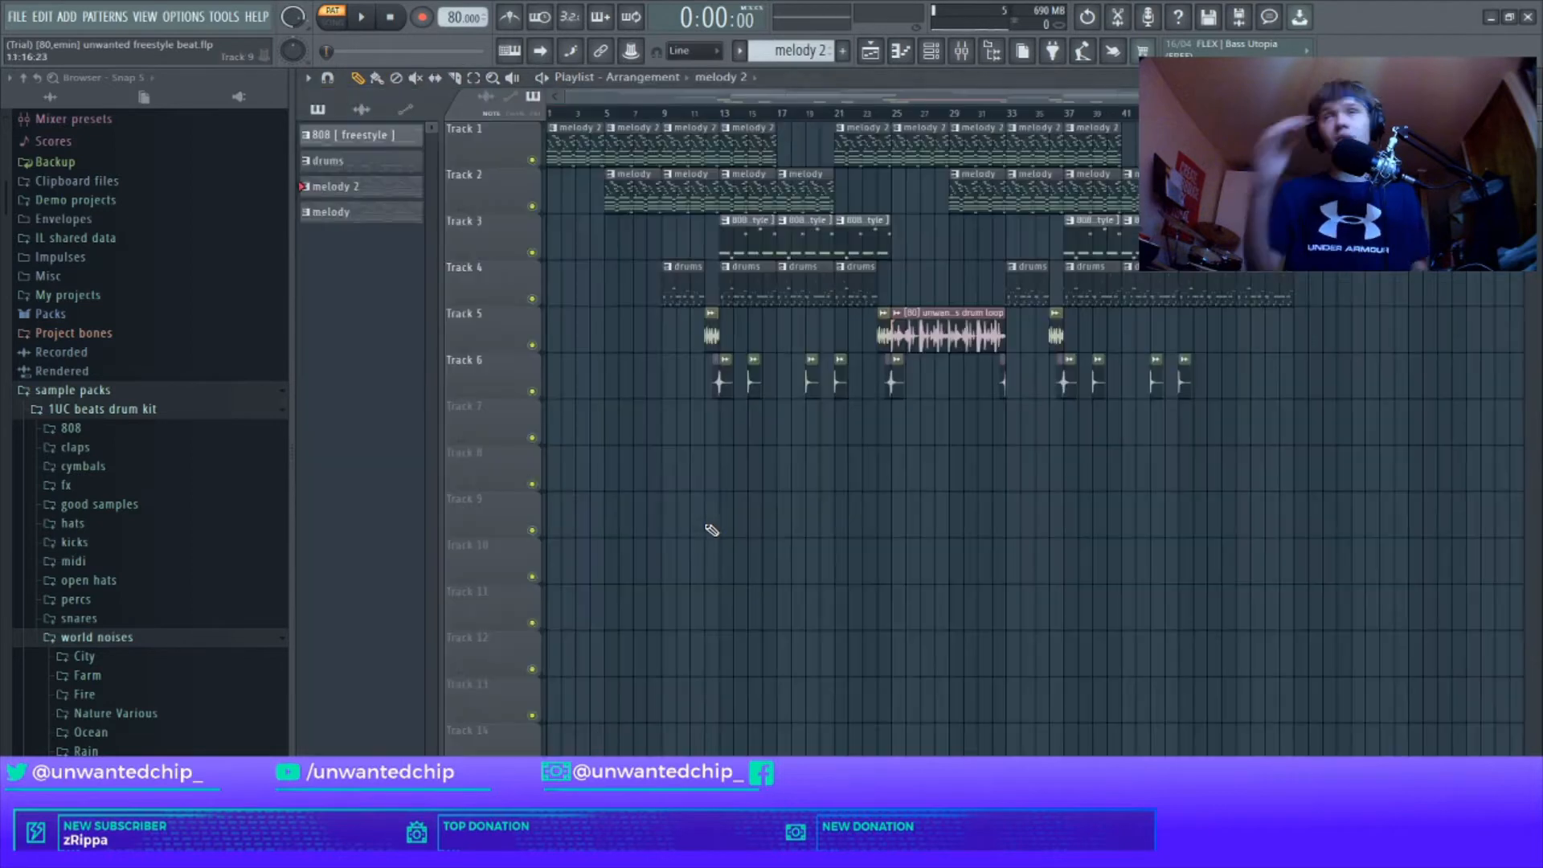
double_click(641, 193)
scroll(581, 271, up, 5)
scroll(590, 256, down, 4)
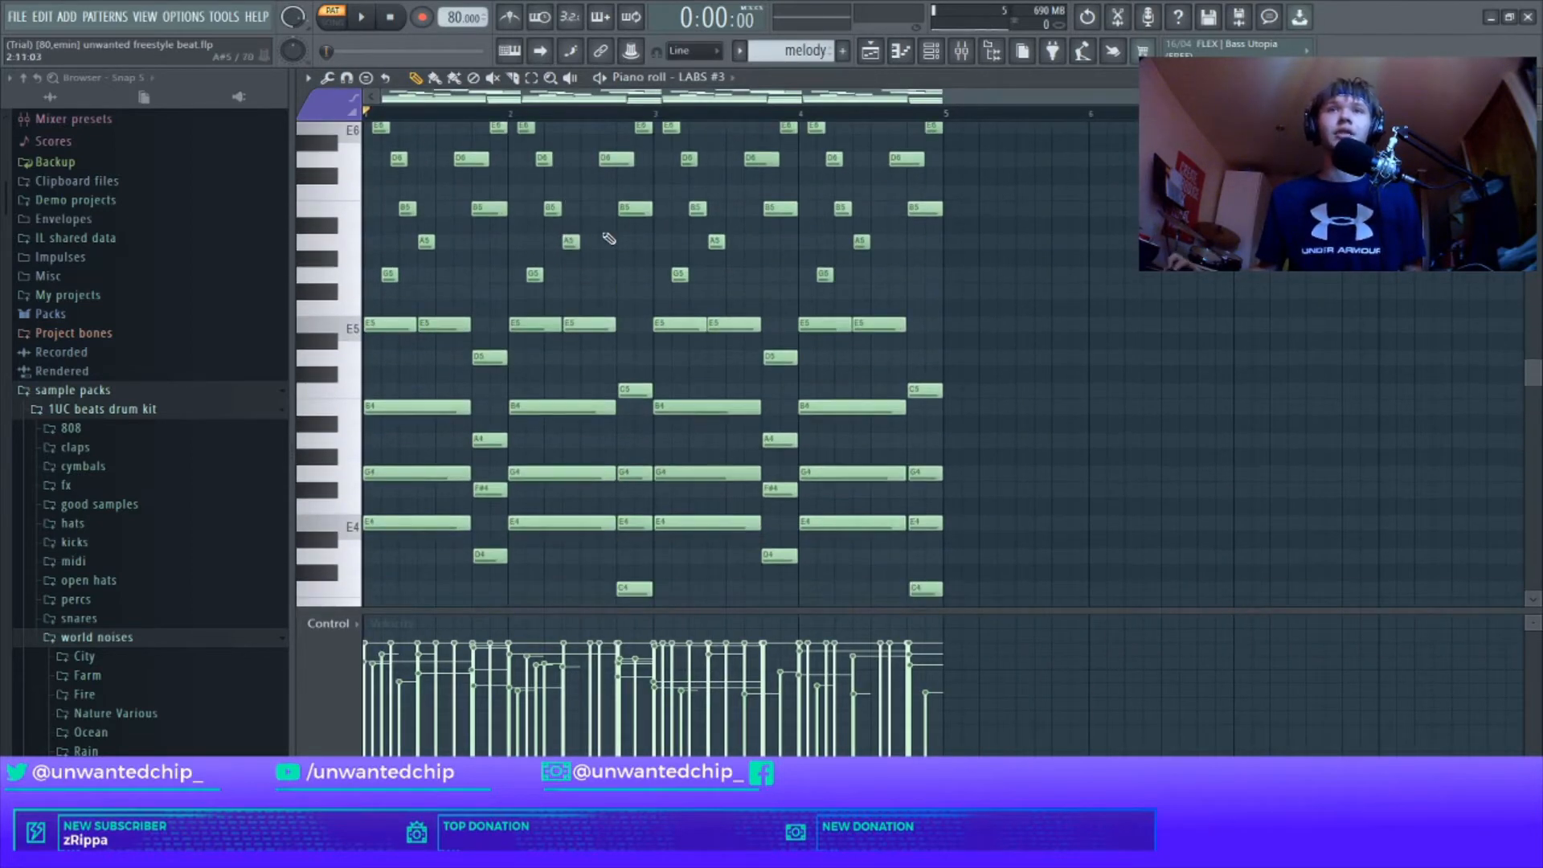
scroll(510, 201, up, 3)
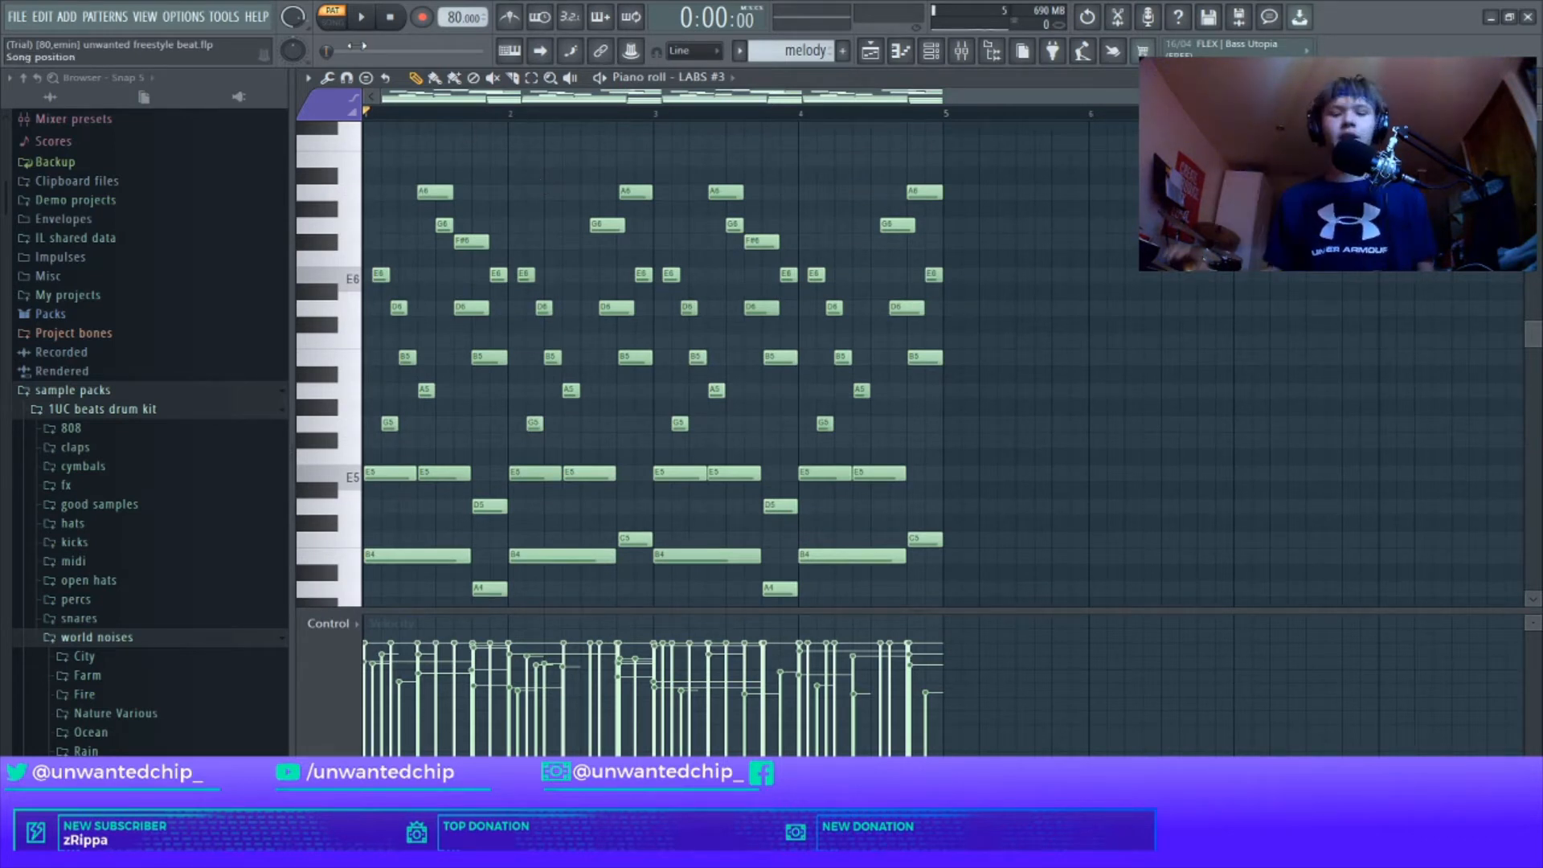
Inspect the Fruity Reeverb 2 settings on the LABS #2 mixer track, and close the plugin and mixer
key(F9)
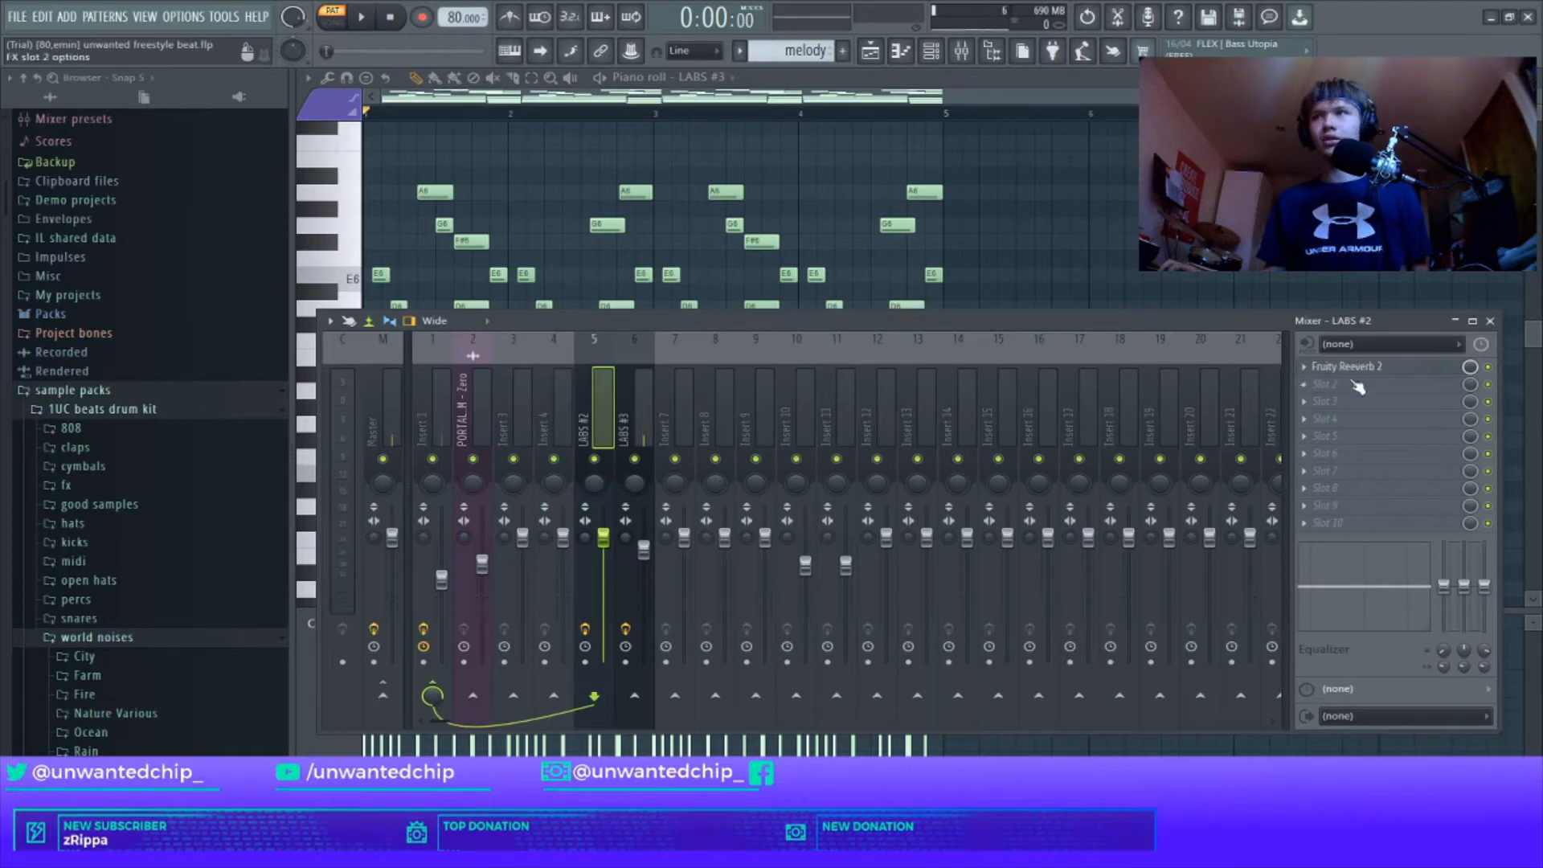
click(1356, 366)
drag(548, 239, 545, 206)
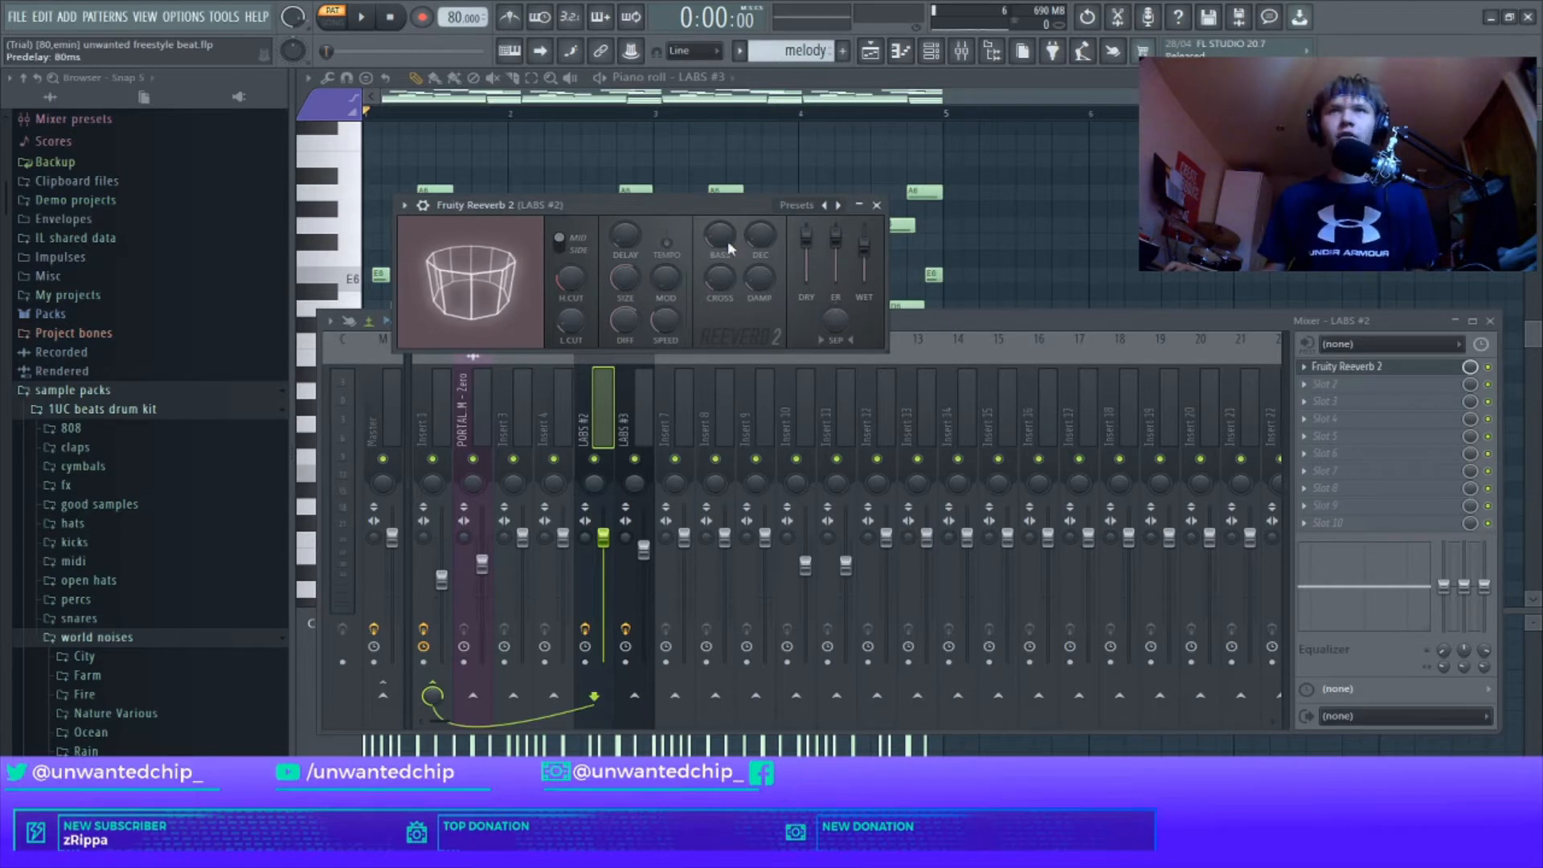
click(878, 206)
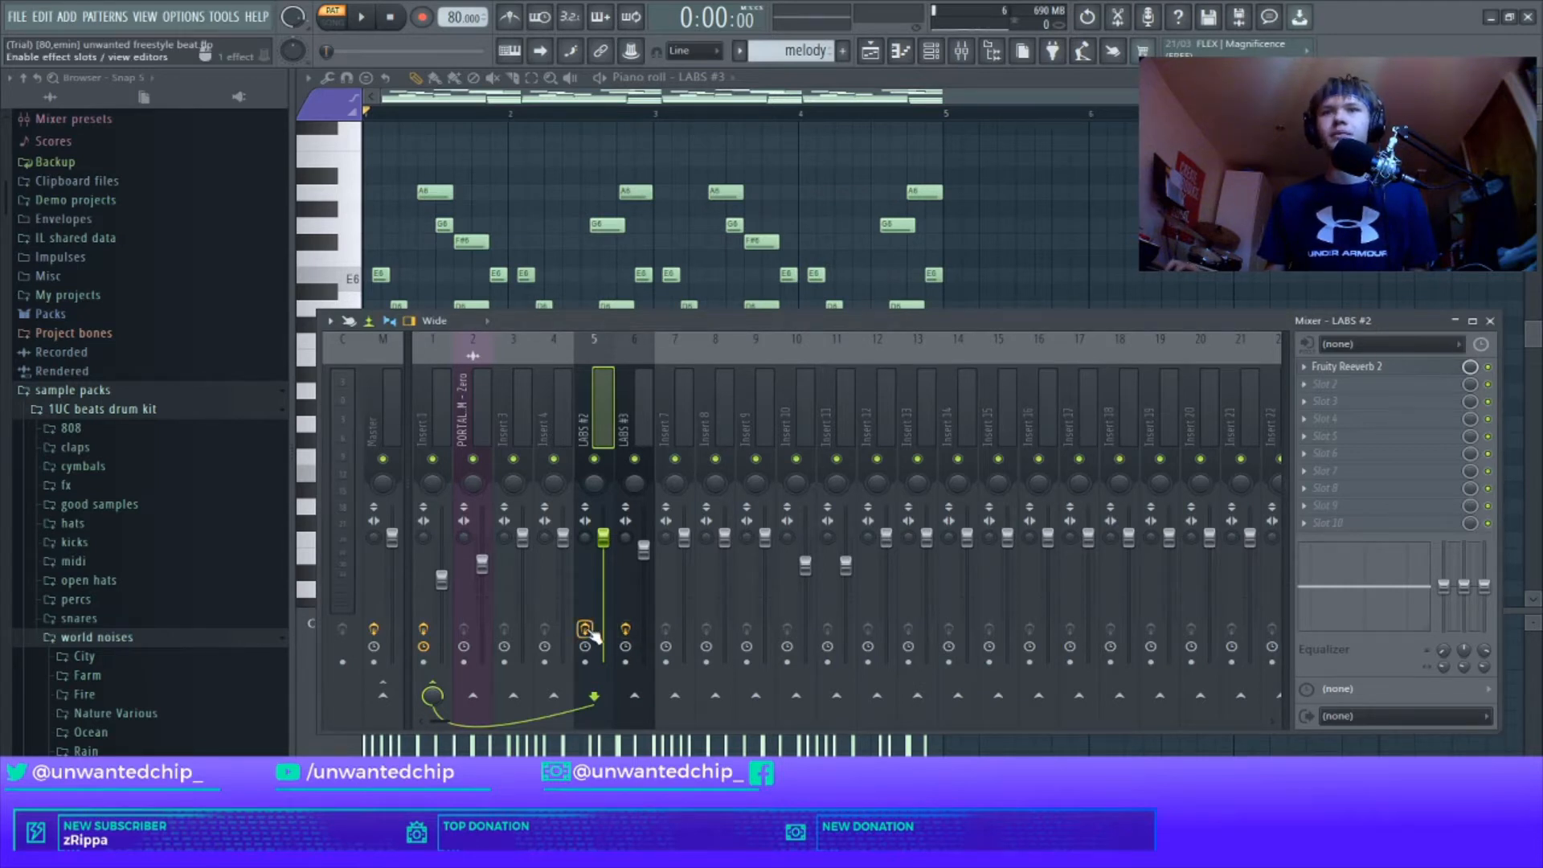
click(1489, 321)
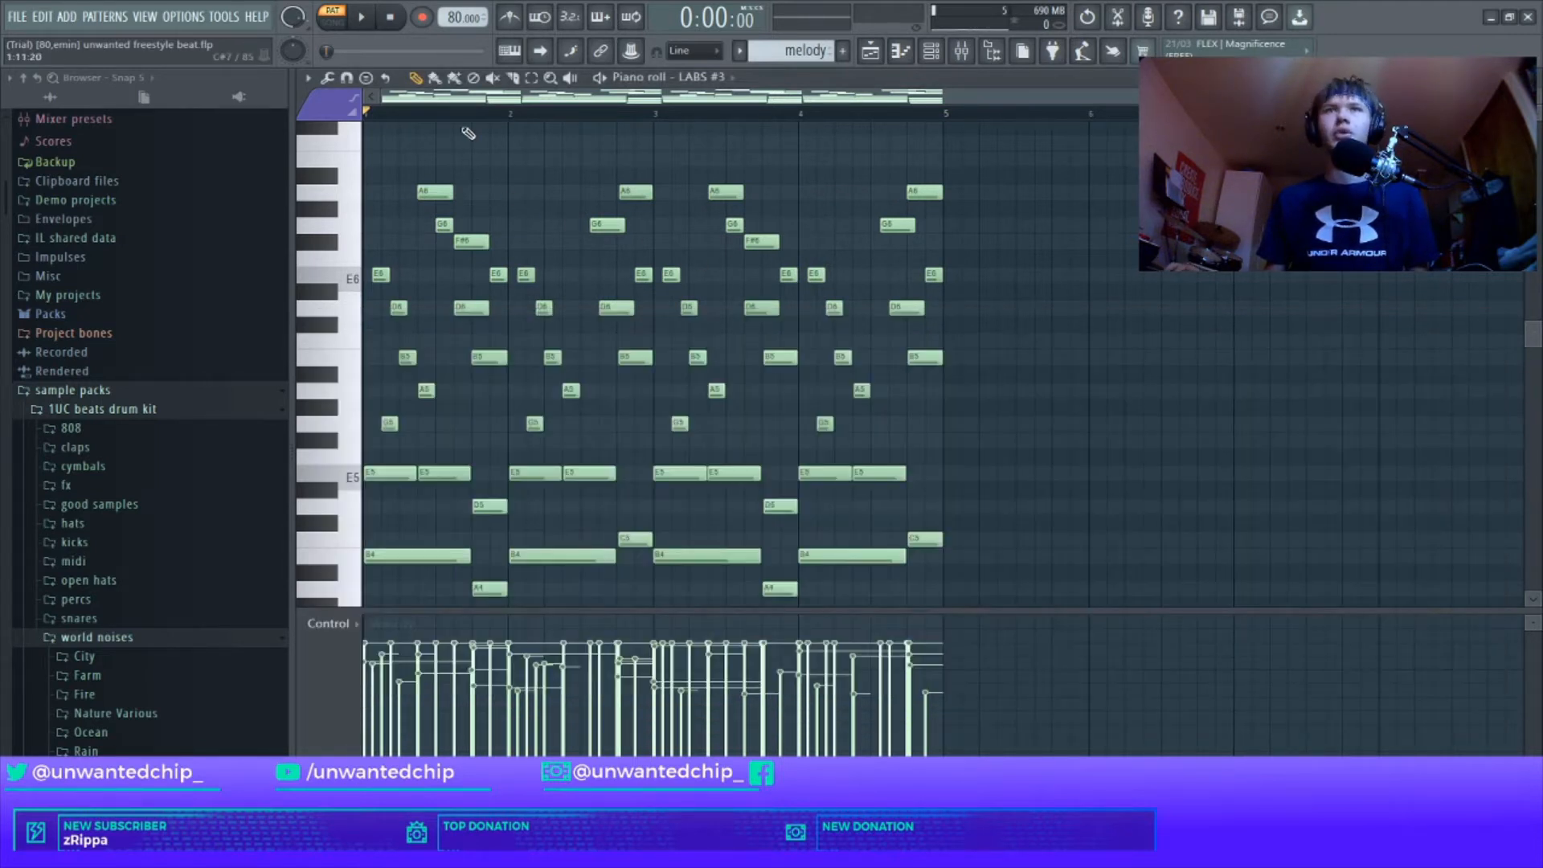
Audition the piano keys from D5 down to B4, and play the melody pattern from its start into bar 3
scroll(469, 132, down, 1)
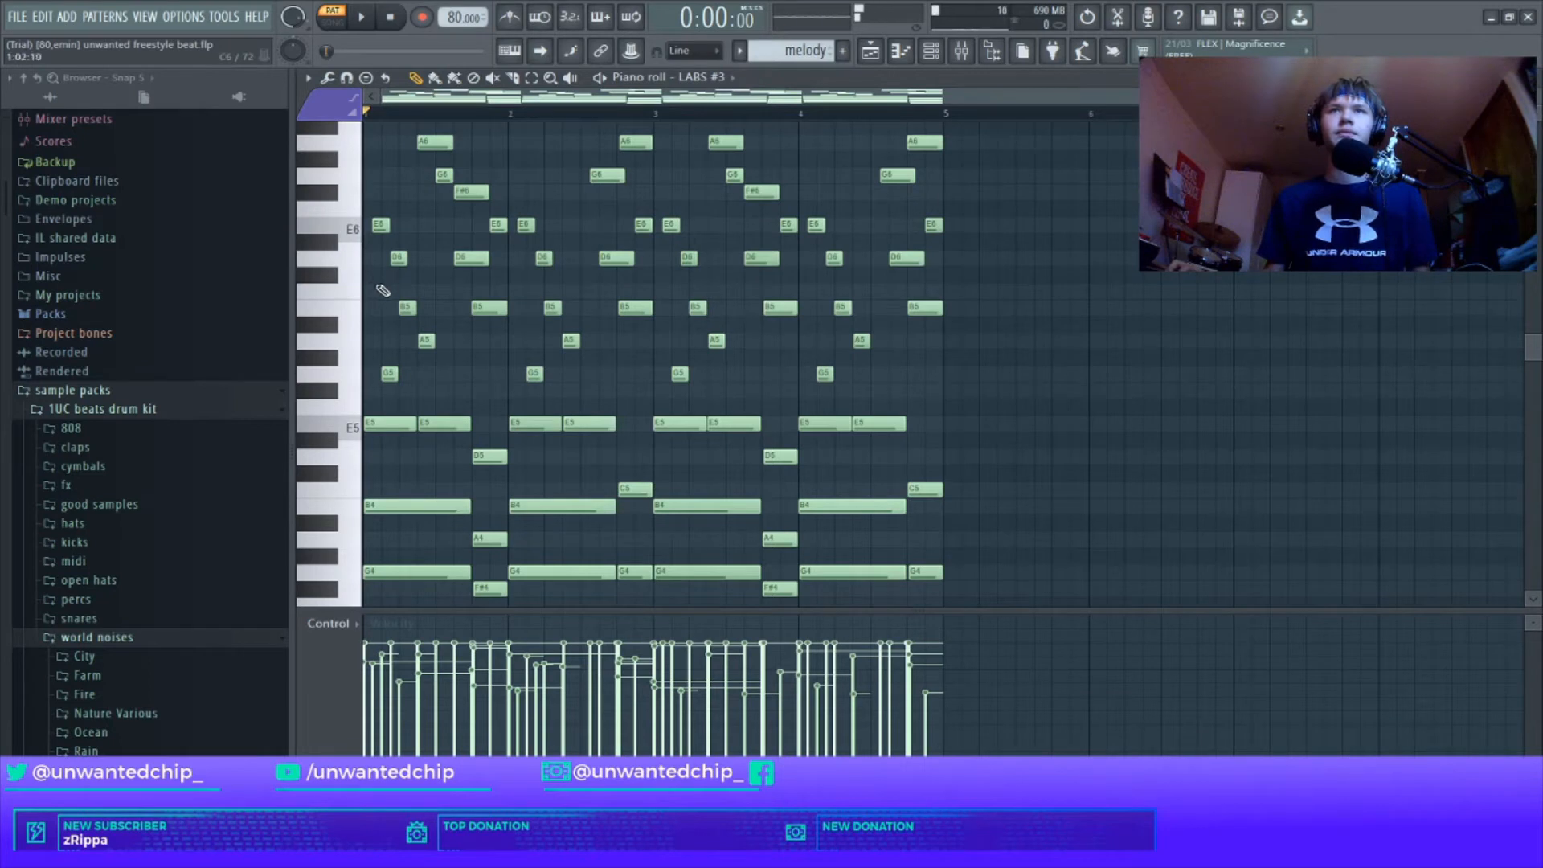
drag(354, 455, 354, 508)
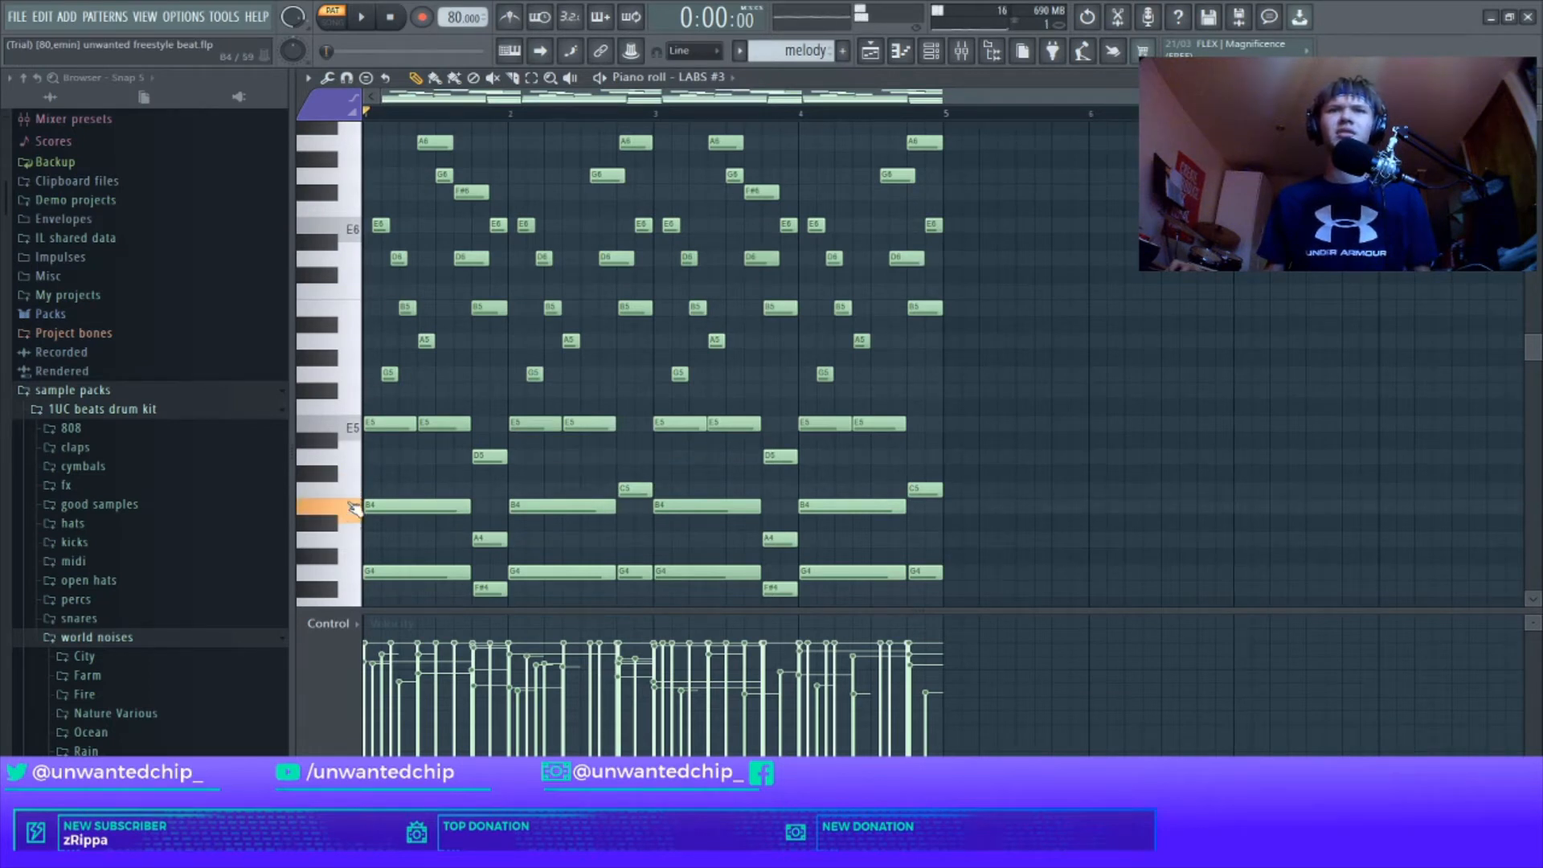
scroll(539, 228, up, 3)
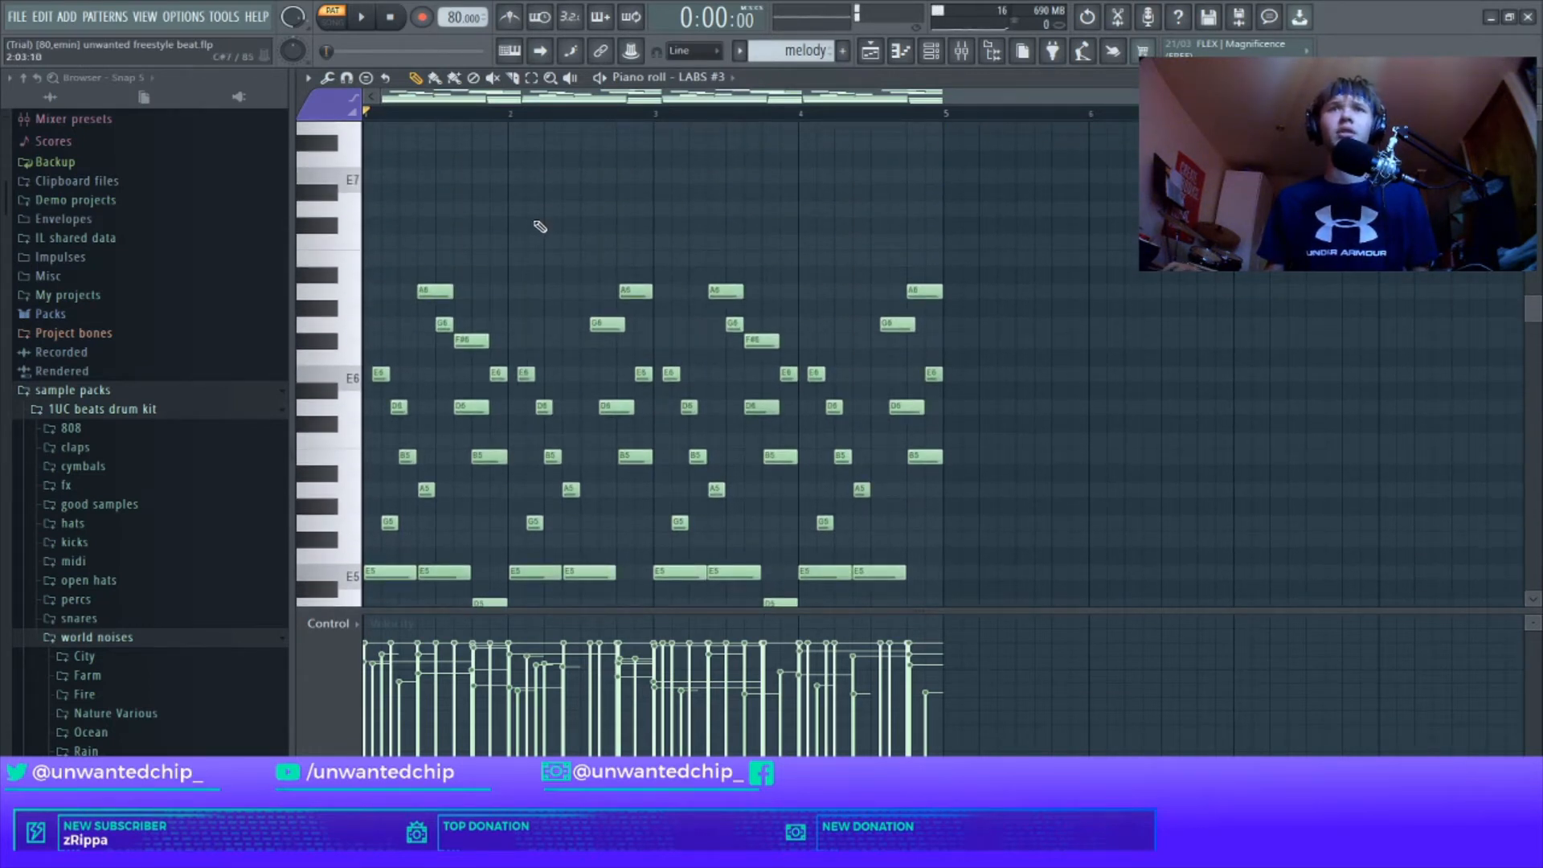
scroll(540, 227, down, 1)
key(space)
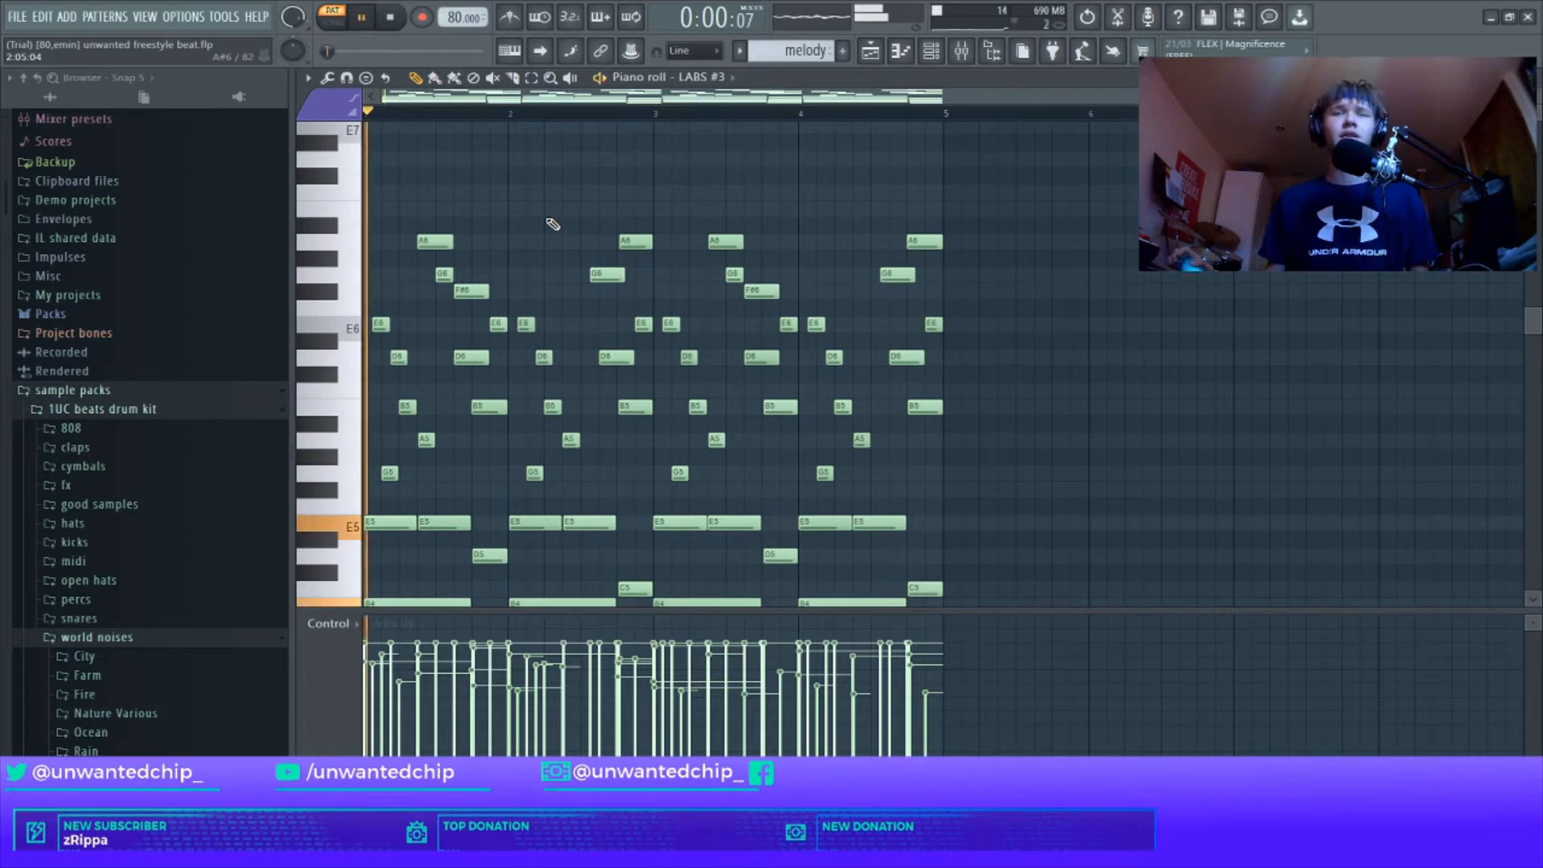
scroll(553, 224, down, 1)
scroll(553, 223, down, 1)
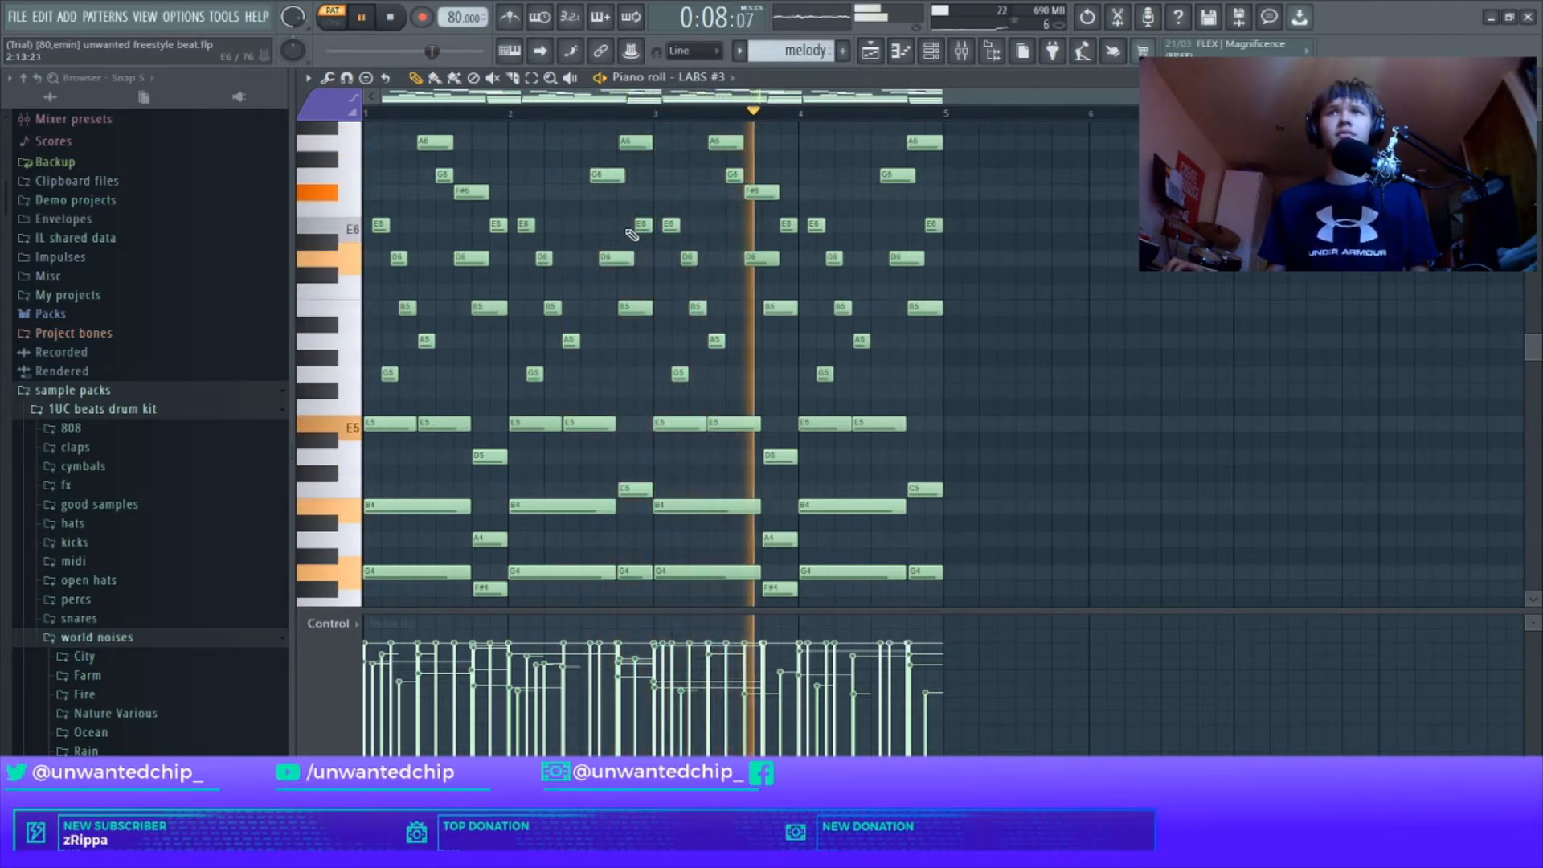
key(space)
Return to the playlist and inspect the Fruity Reeverb 2 settings on the LABS #3 mixer track
key(F5)
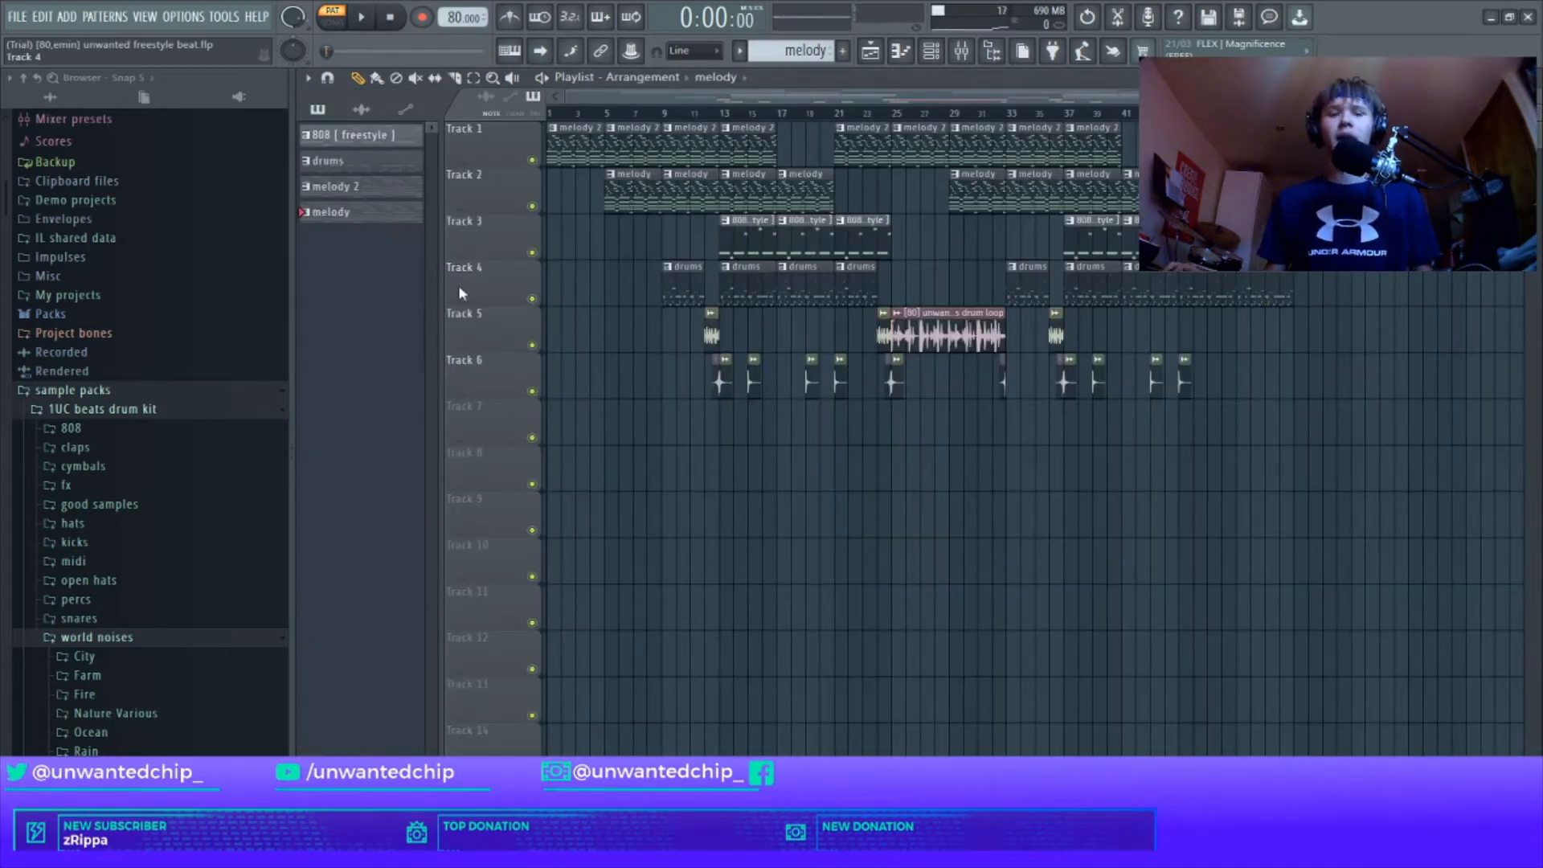
key(F9)
click(639, 418)
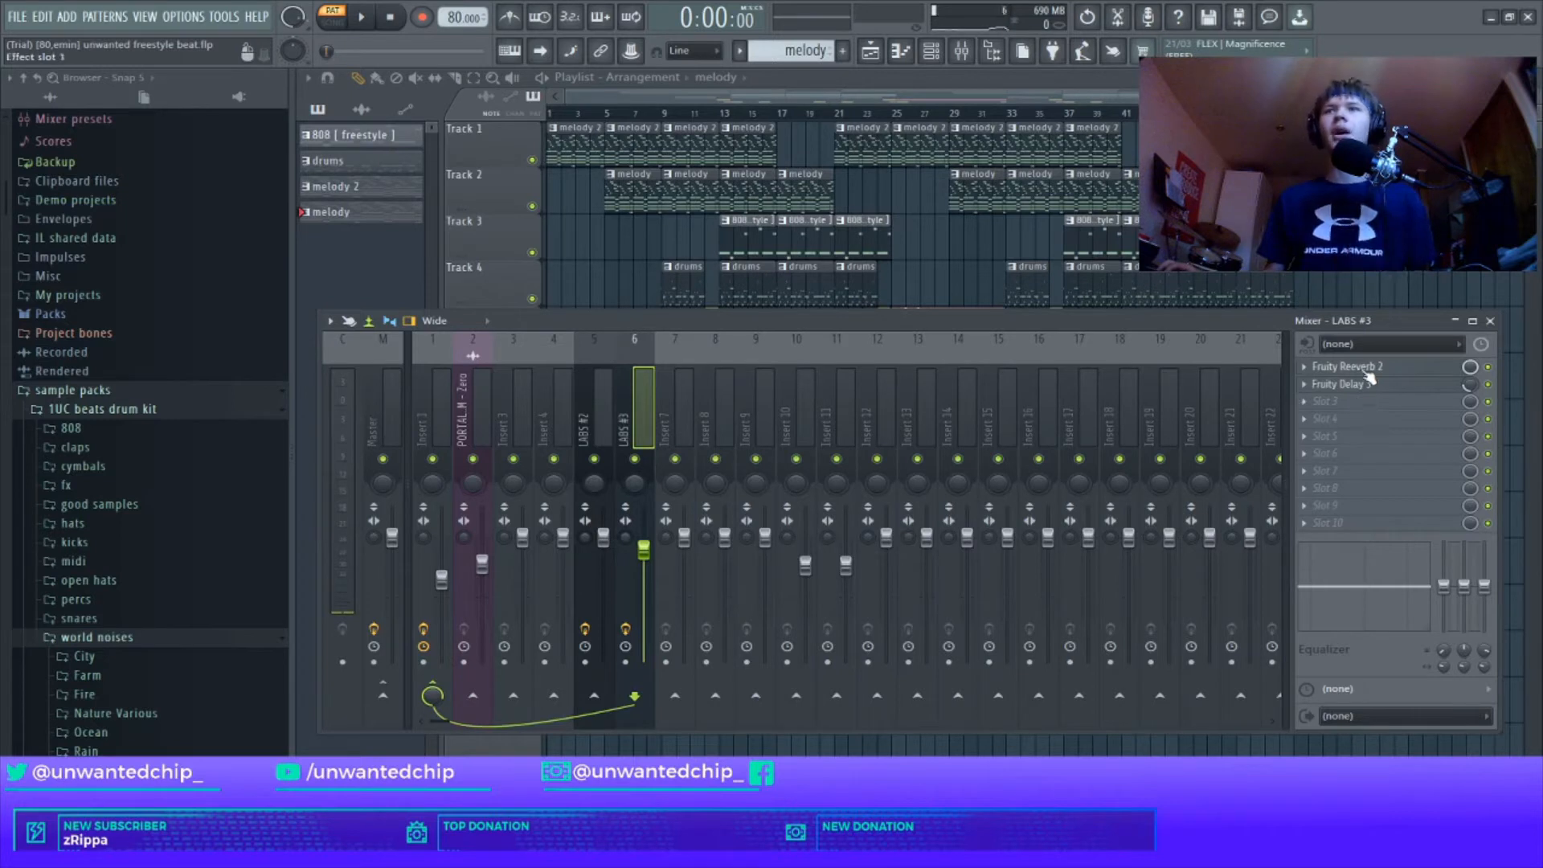
click(1367, 368)
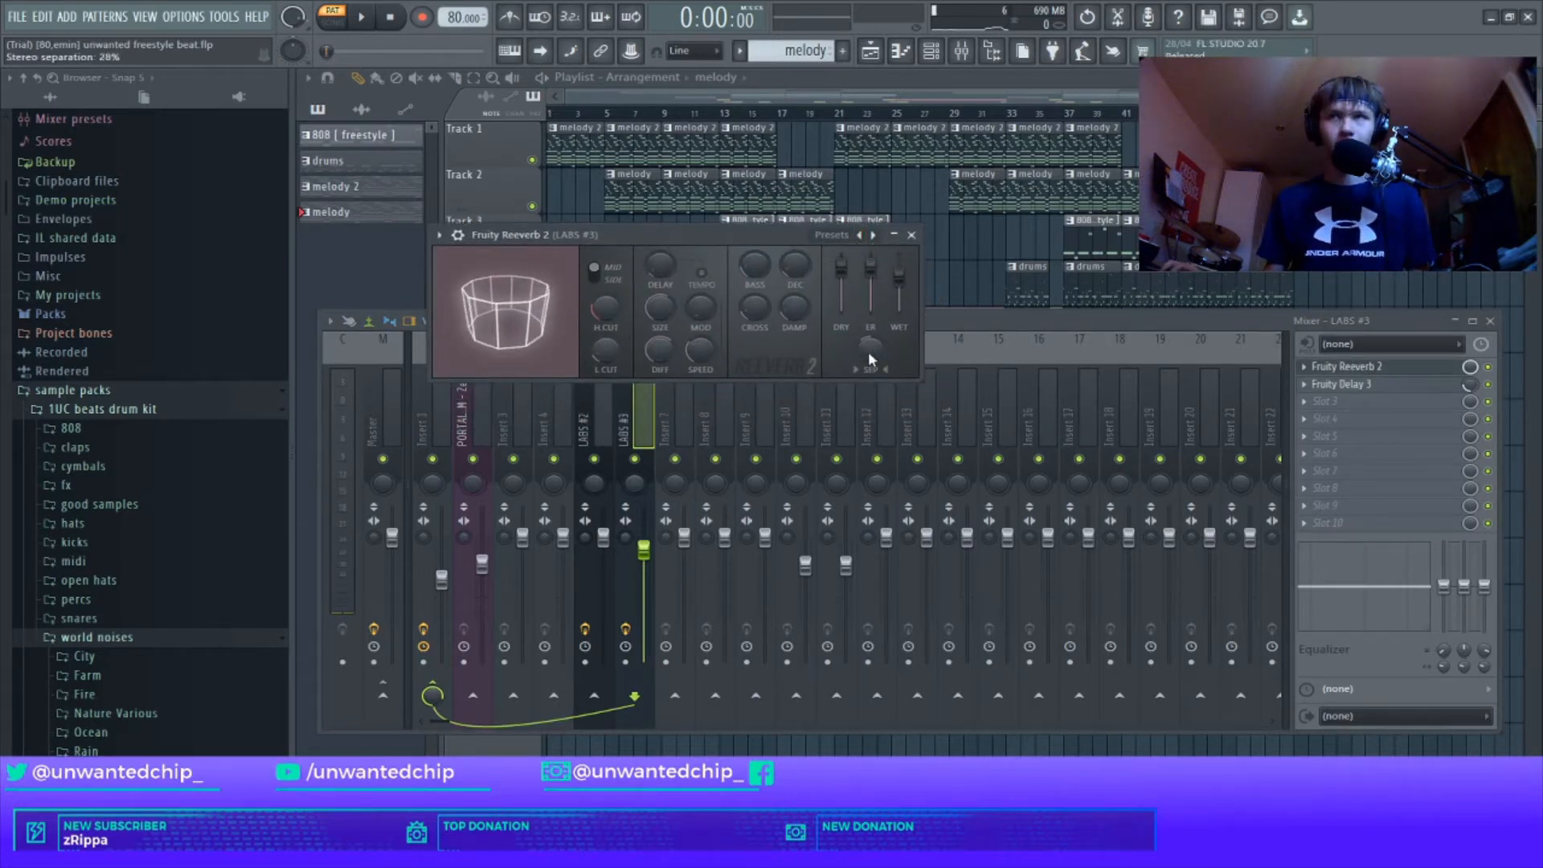
click(911, 235)
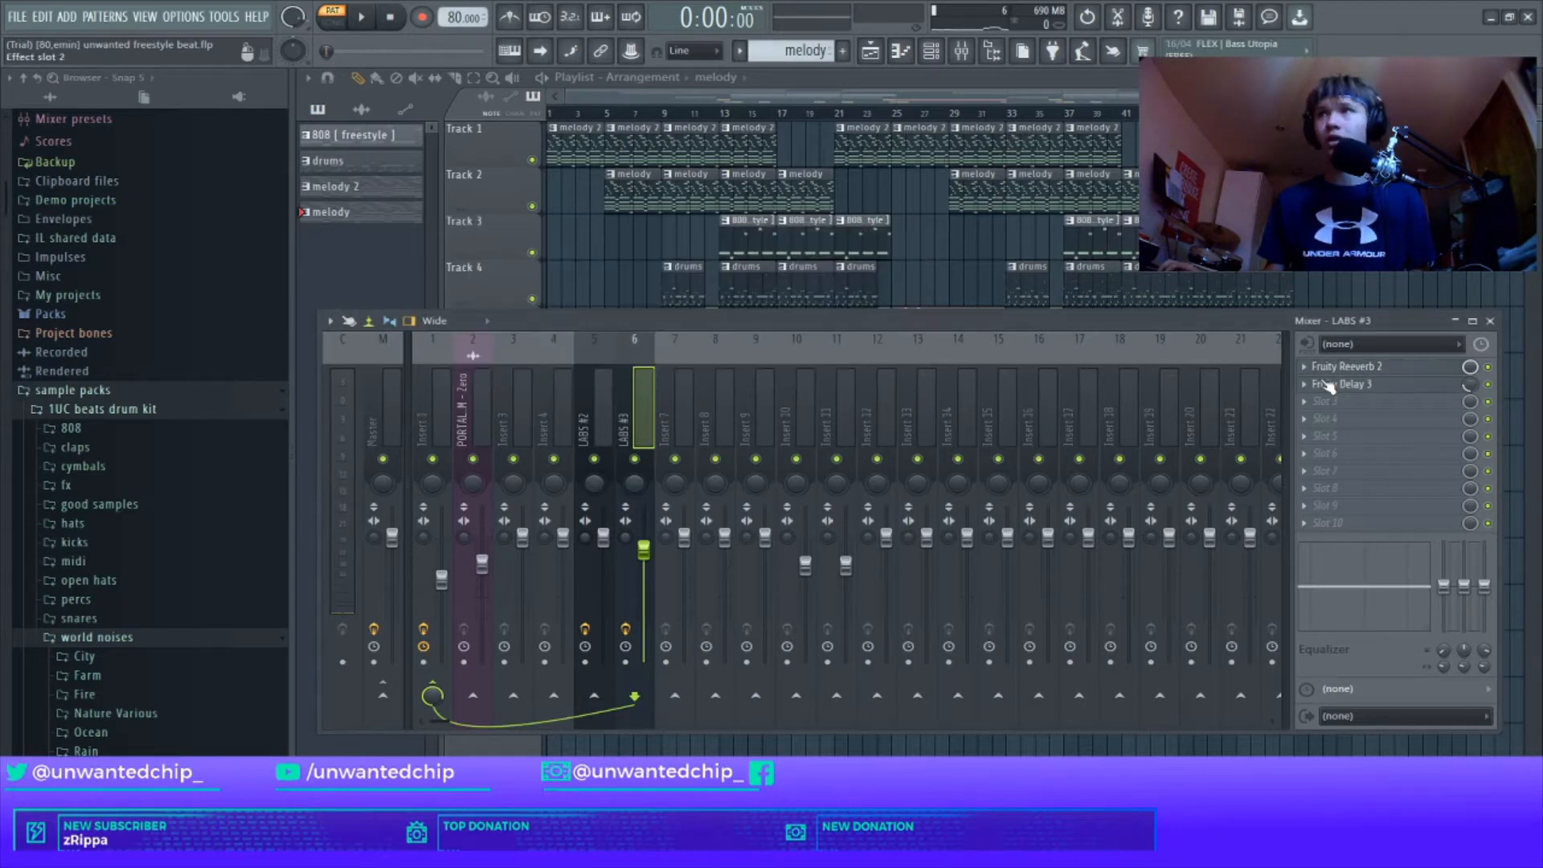
Inspect the Fruity Delay 3 settings on the LABS #3 mixer track and close the plugin
click(1341, 384)
drag(617, 245, 594, 211)
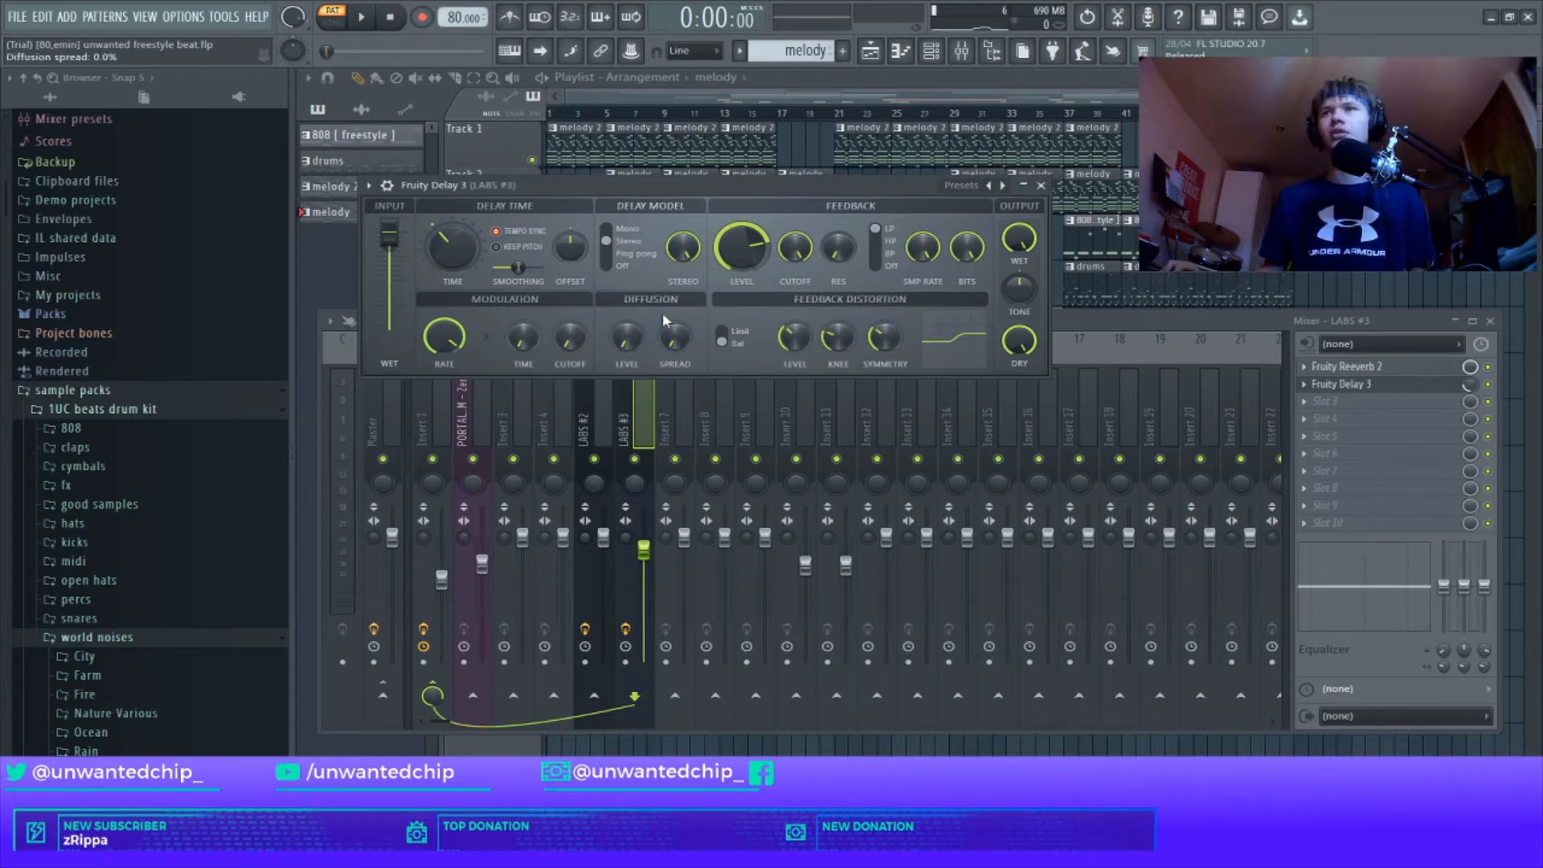
click(1041, 186)
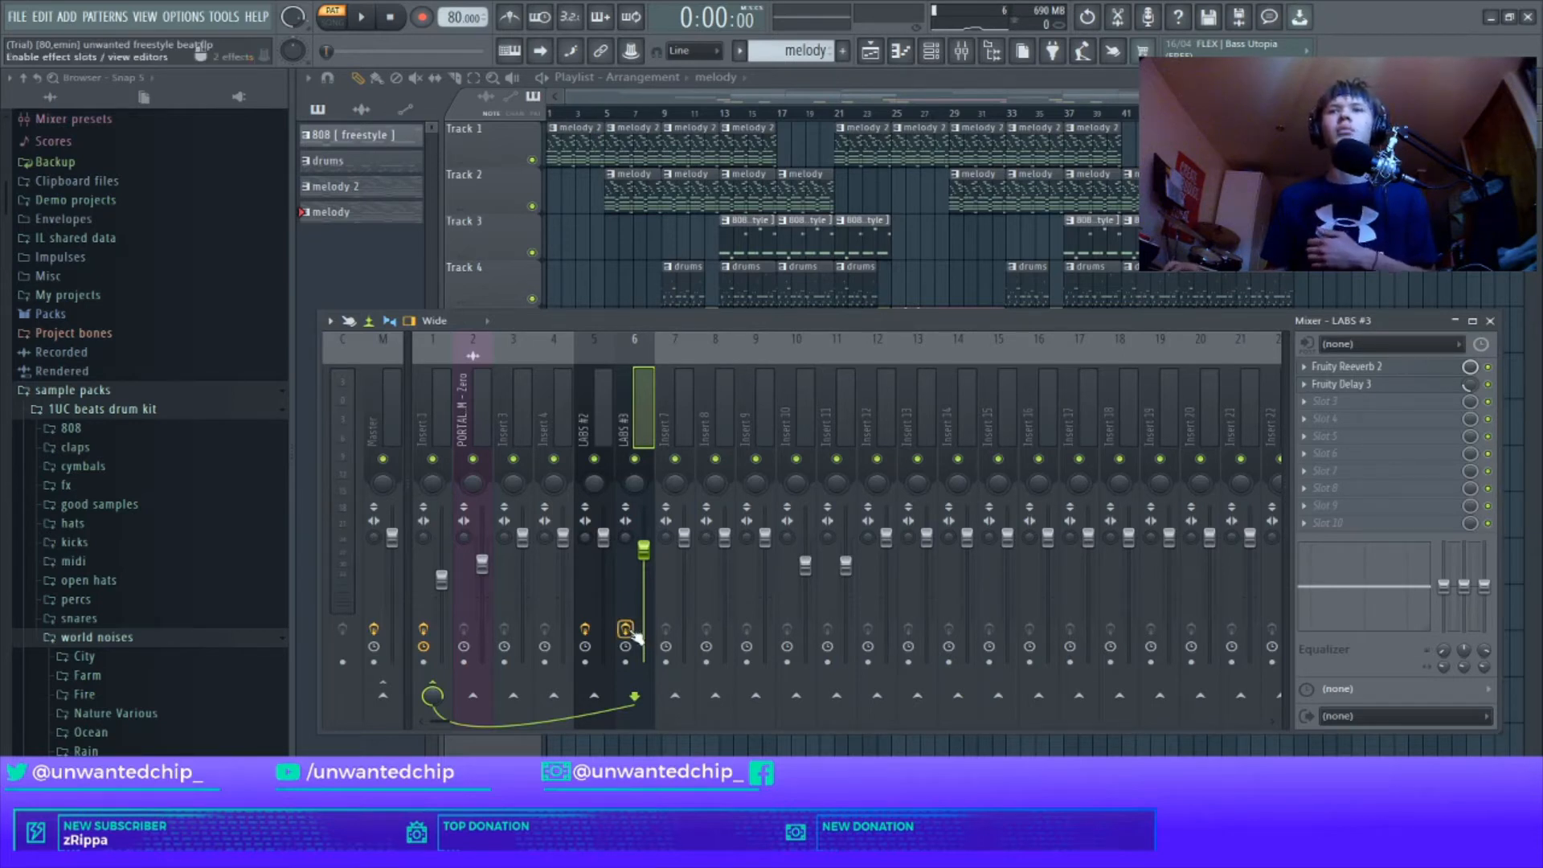
Play the melody pattern with the LABS #3 effects bypassed, and replay it with them enabled to compare
key(space)
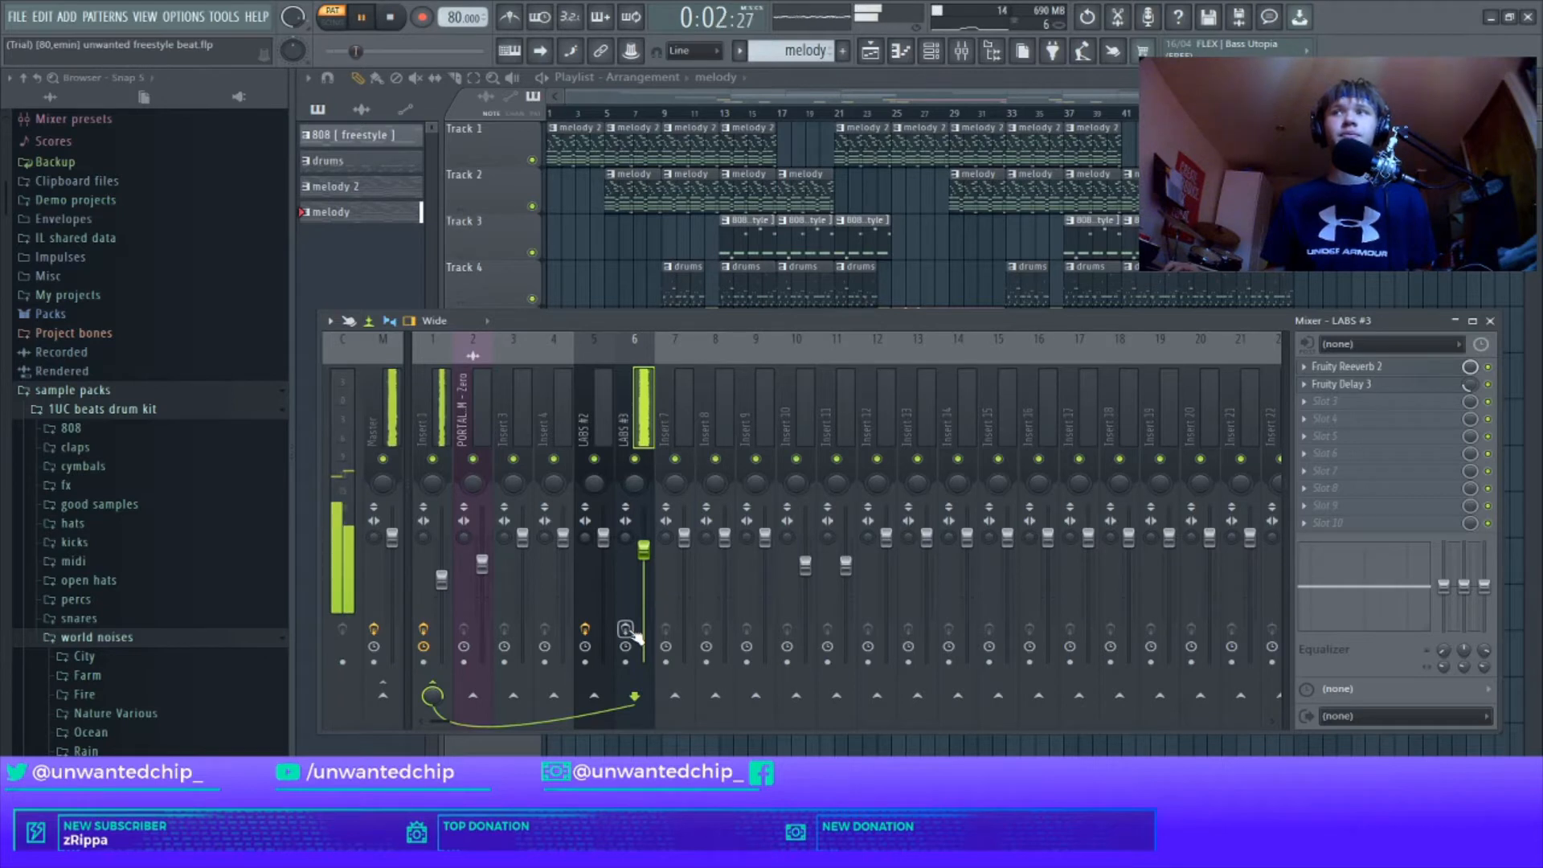
key(space)
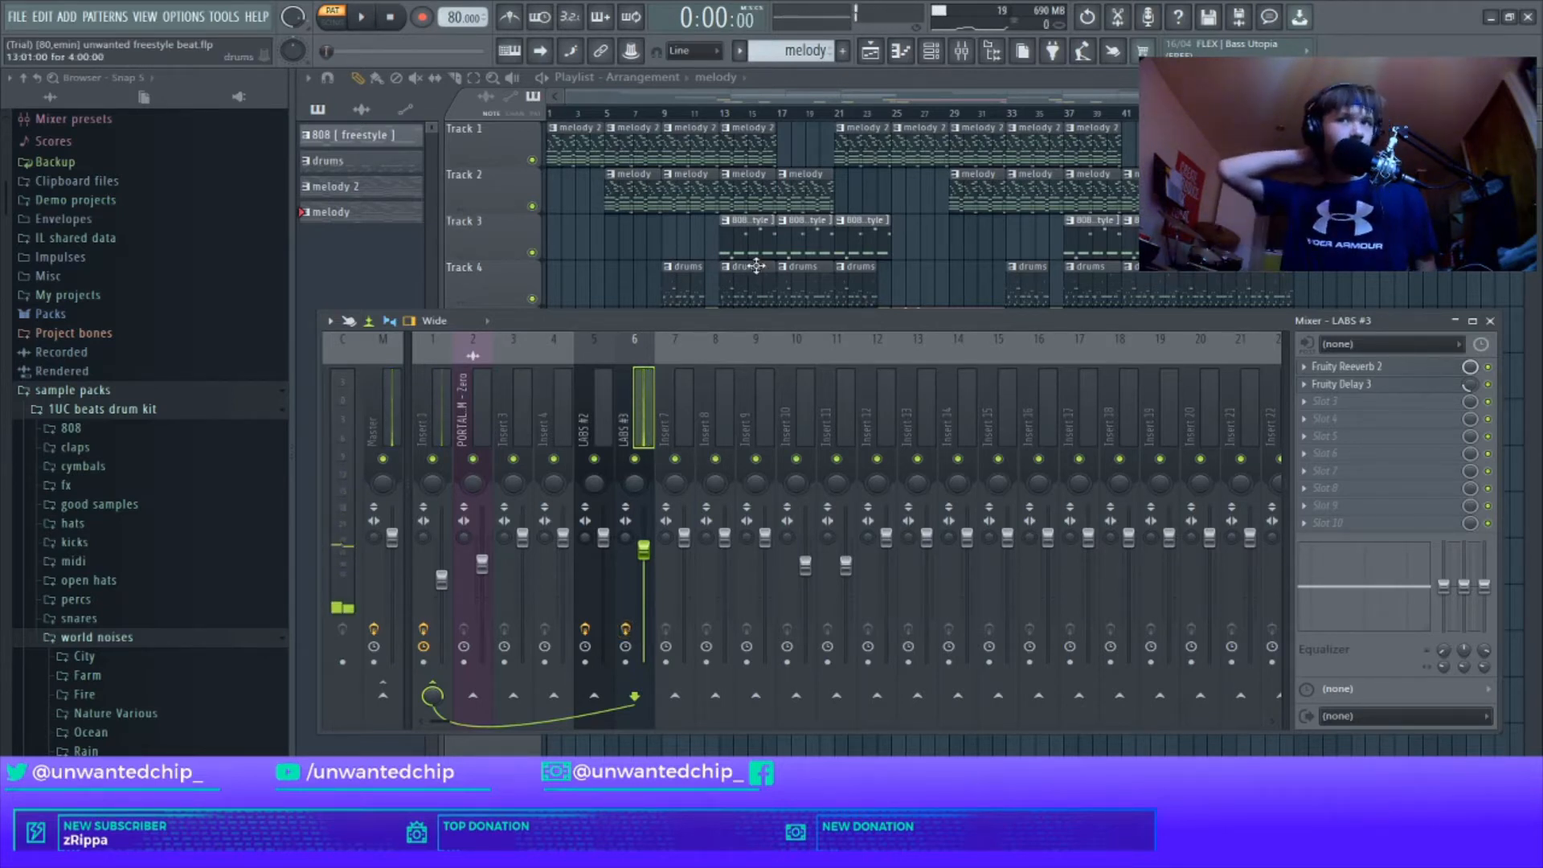
key(space)
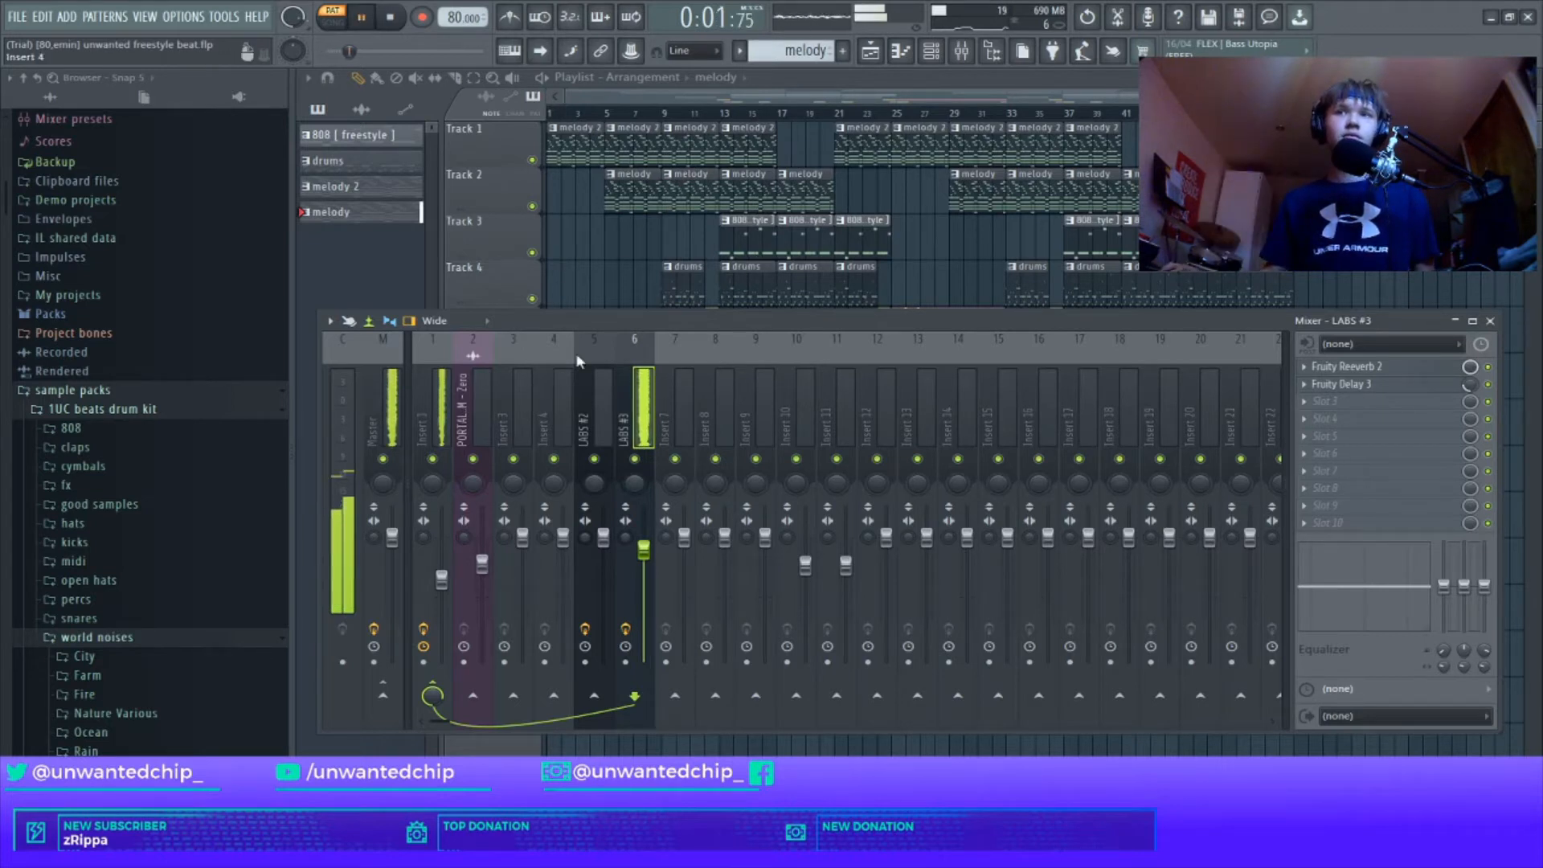
key(space)
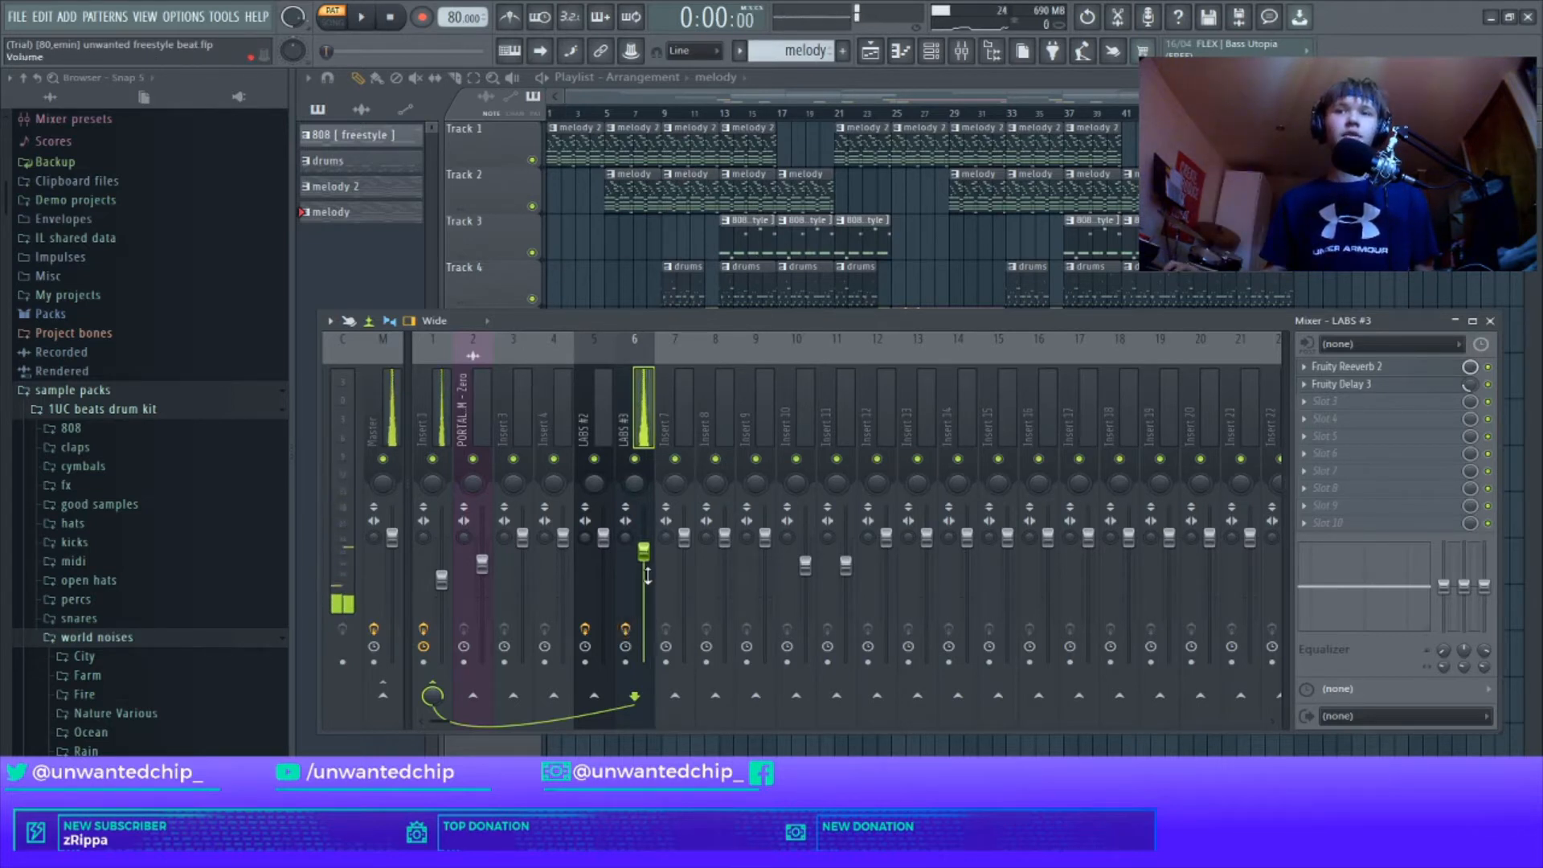
Highlight the Insert 1, LABS #3 and LABS #2 mixer tracks, and inspect the low-cut curve in Insert 1's Fruity Parametric EQ 2
click(434, 427)
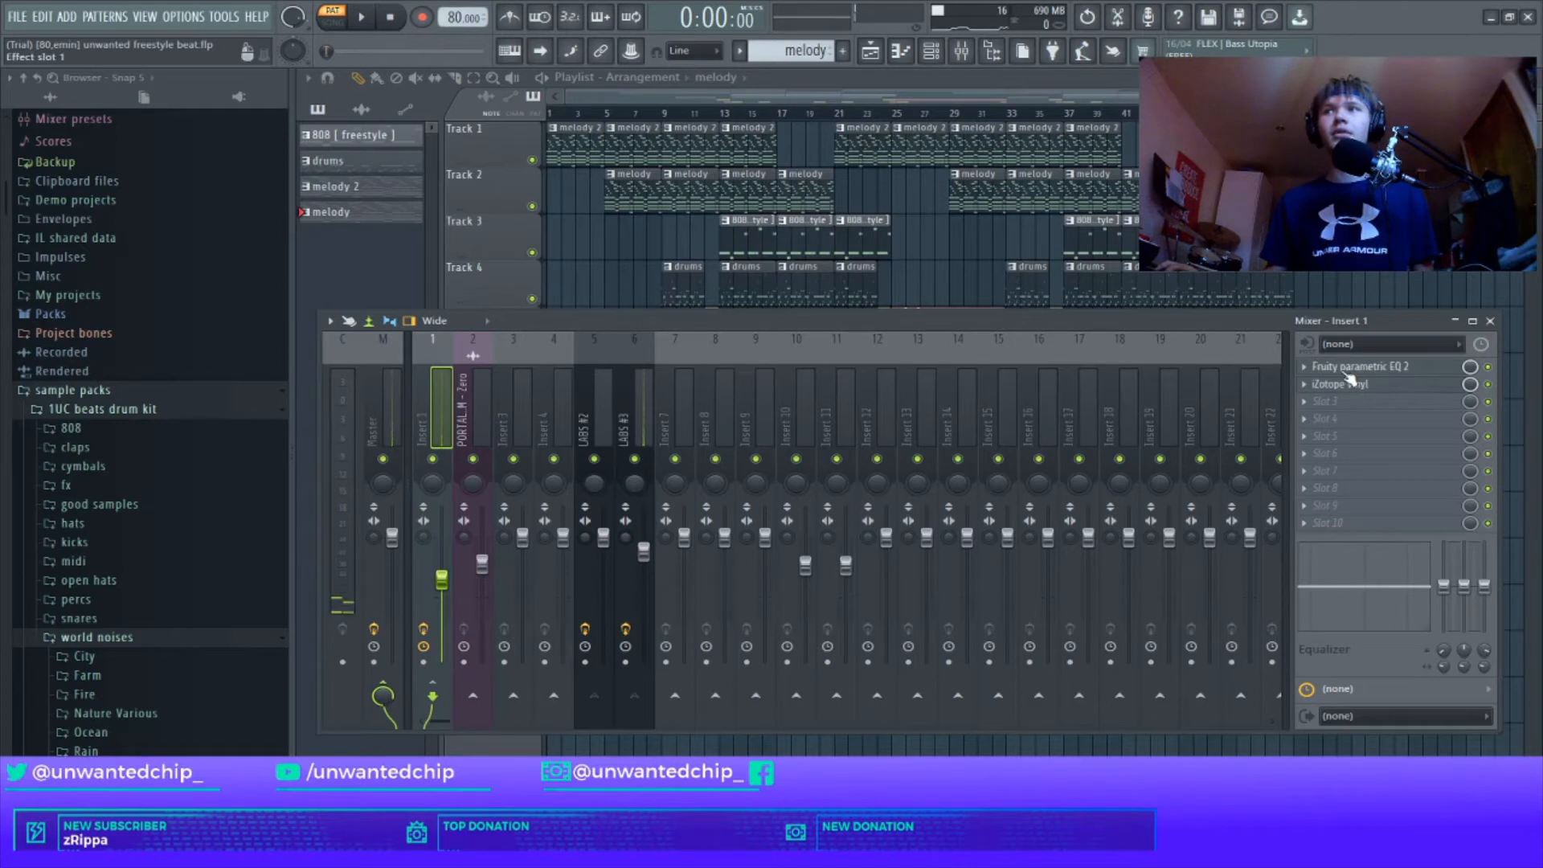
ctrl+click(638, 420)
ctrl+click(580, 426)
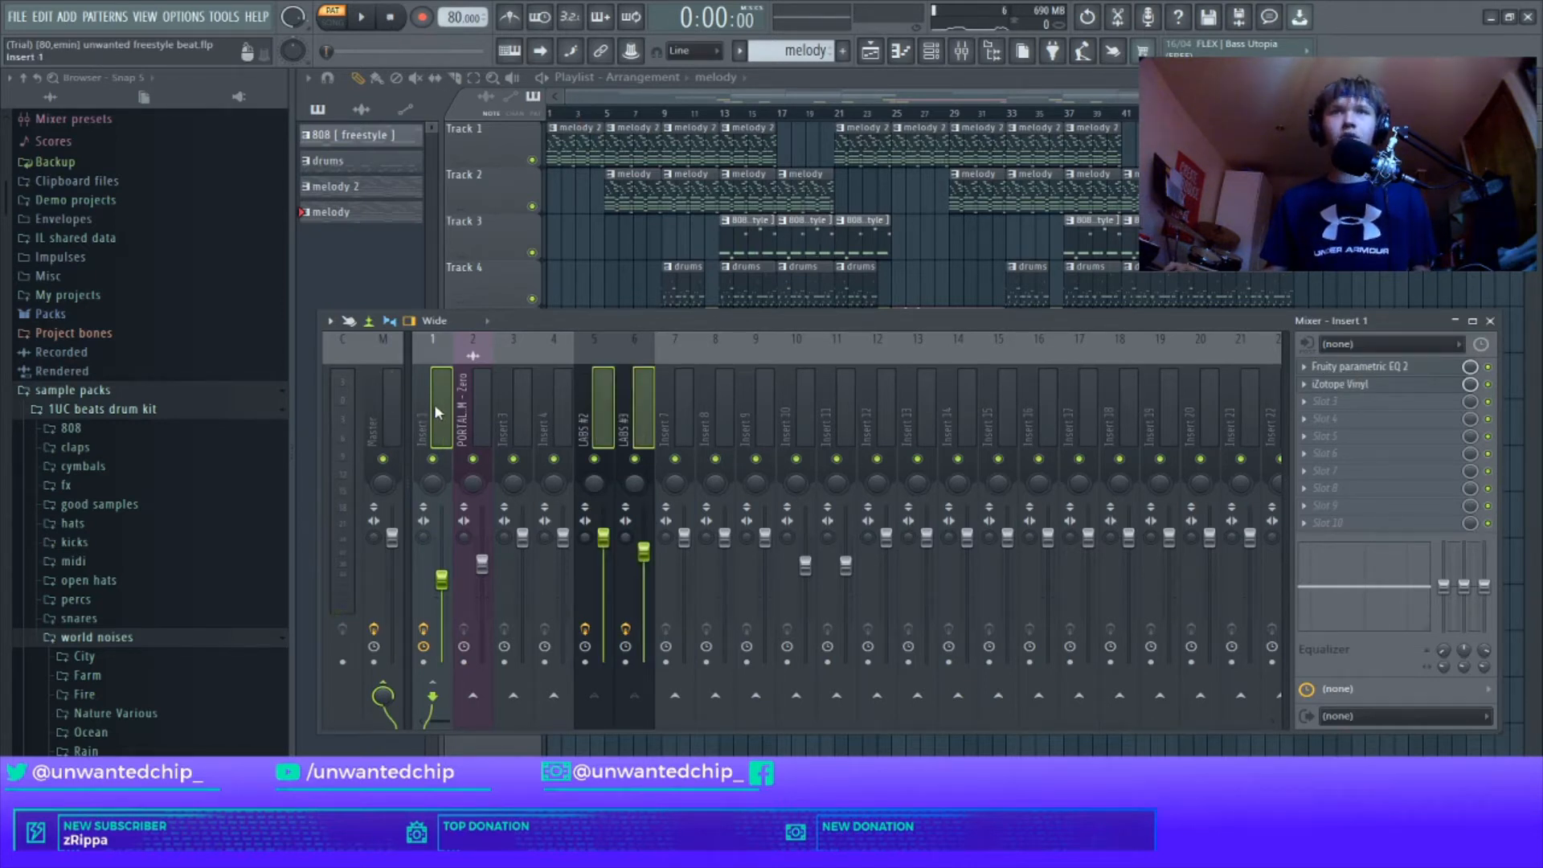
click(1358, 374)
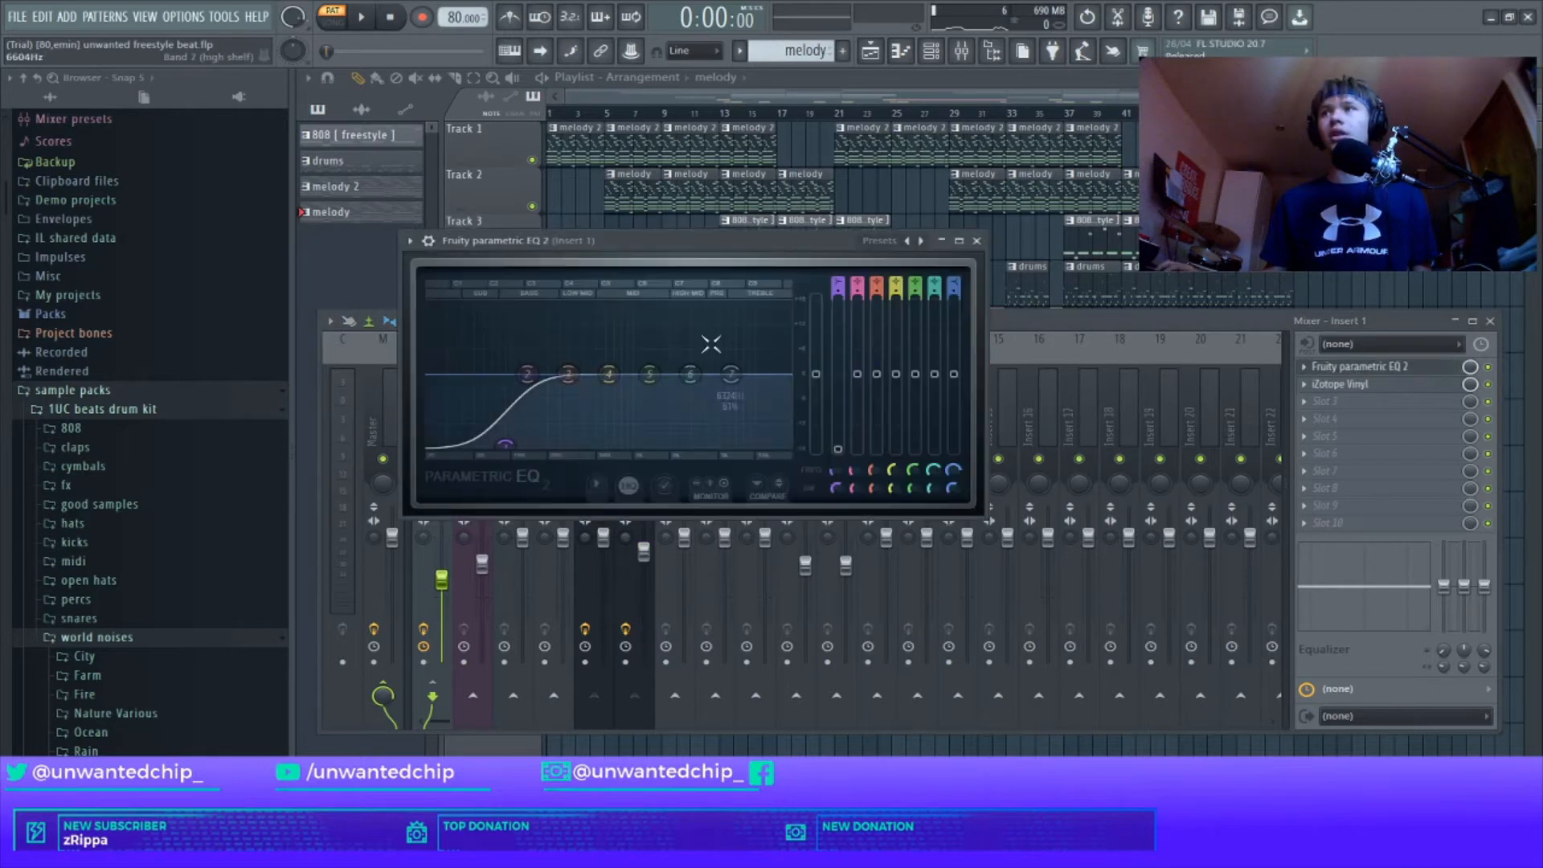
drag(639, 234, 629, 190)
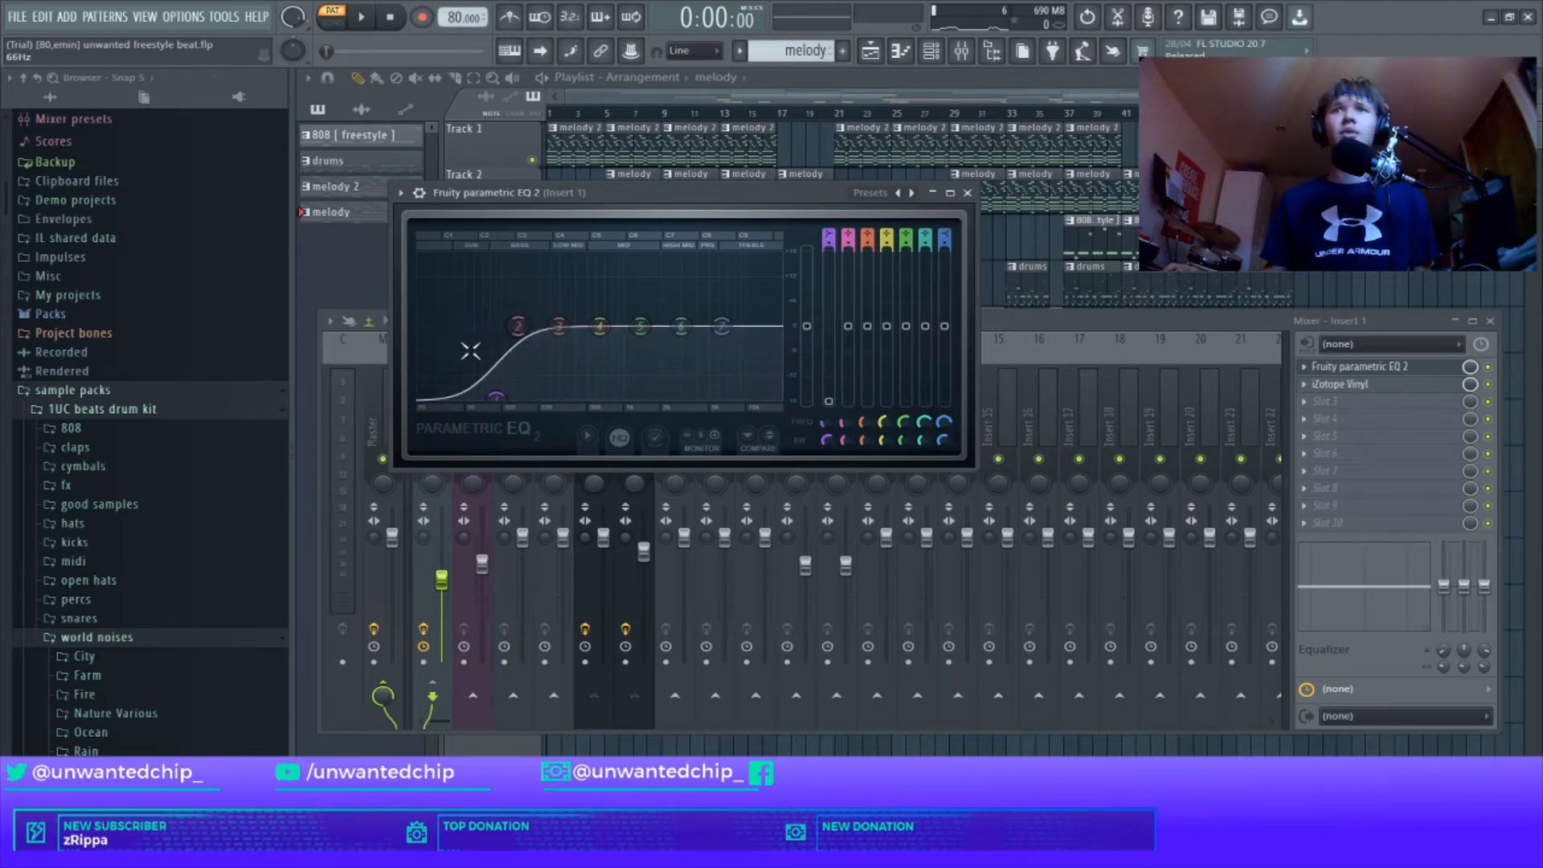
click(967, 193)
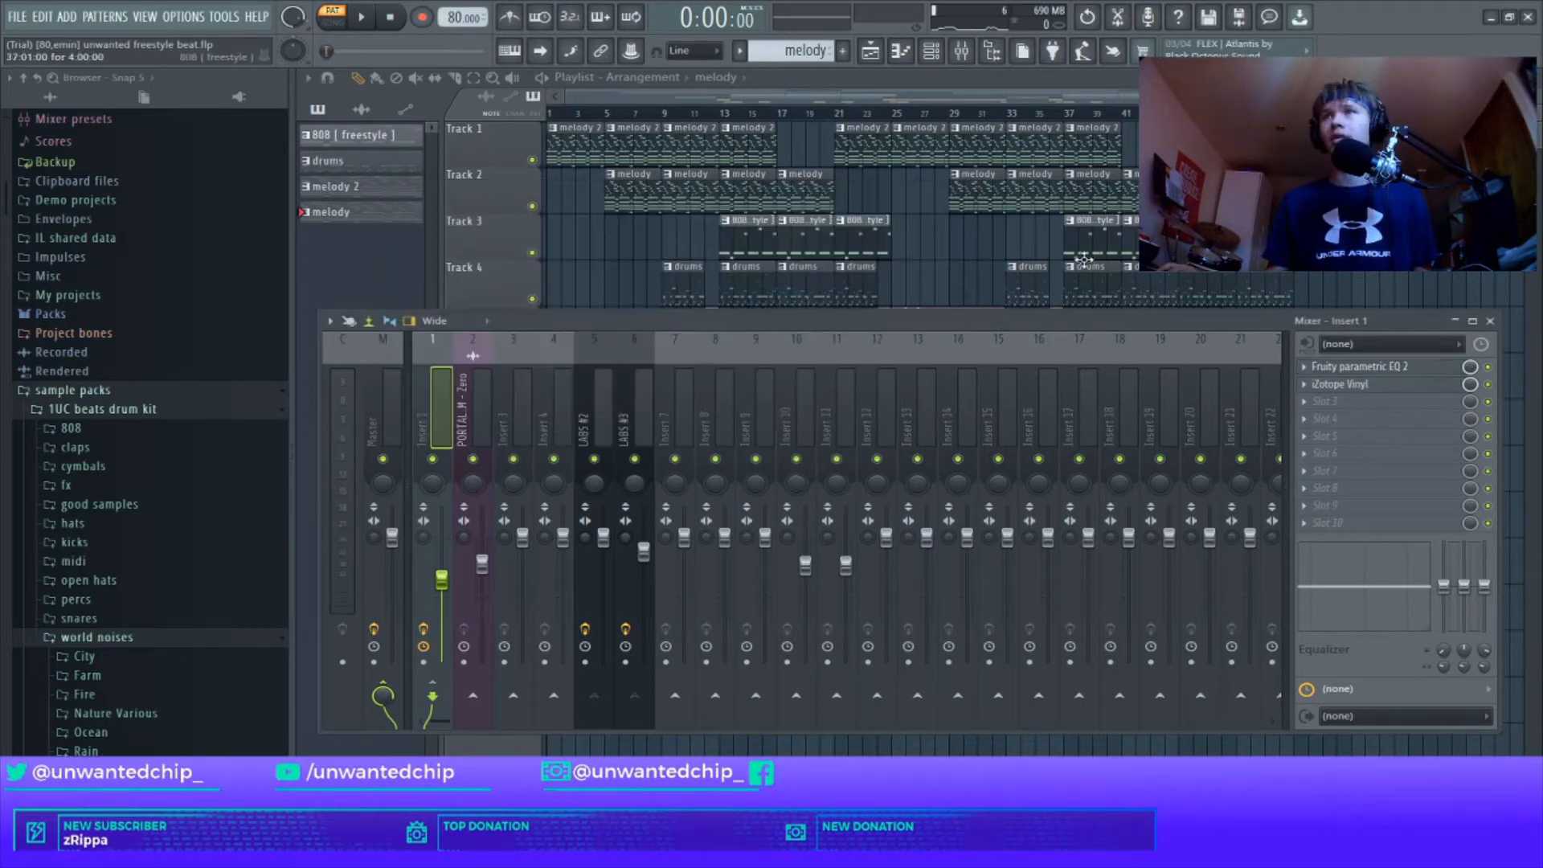
Inspect the iZotope Vinyl settings on the Insert 1 mixer track, and close the plugin and mixer
click(1340, 384)
drag(645, 225, 630, 155)
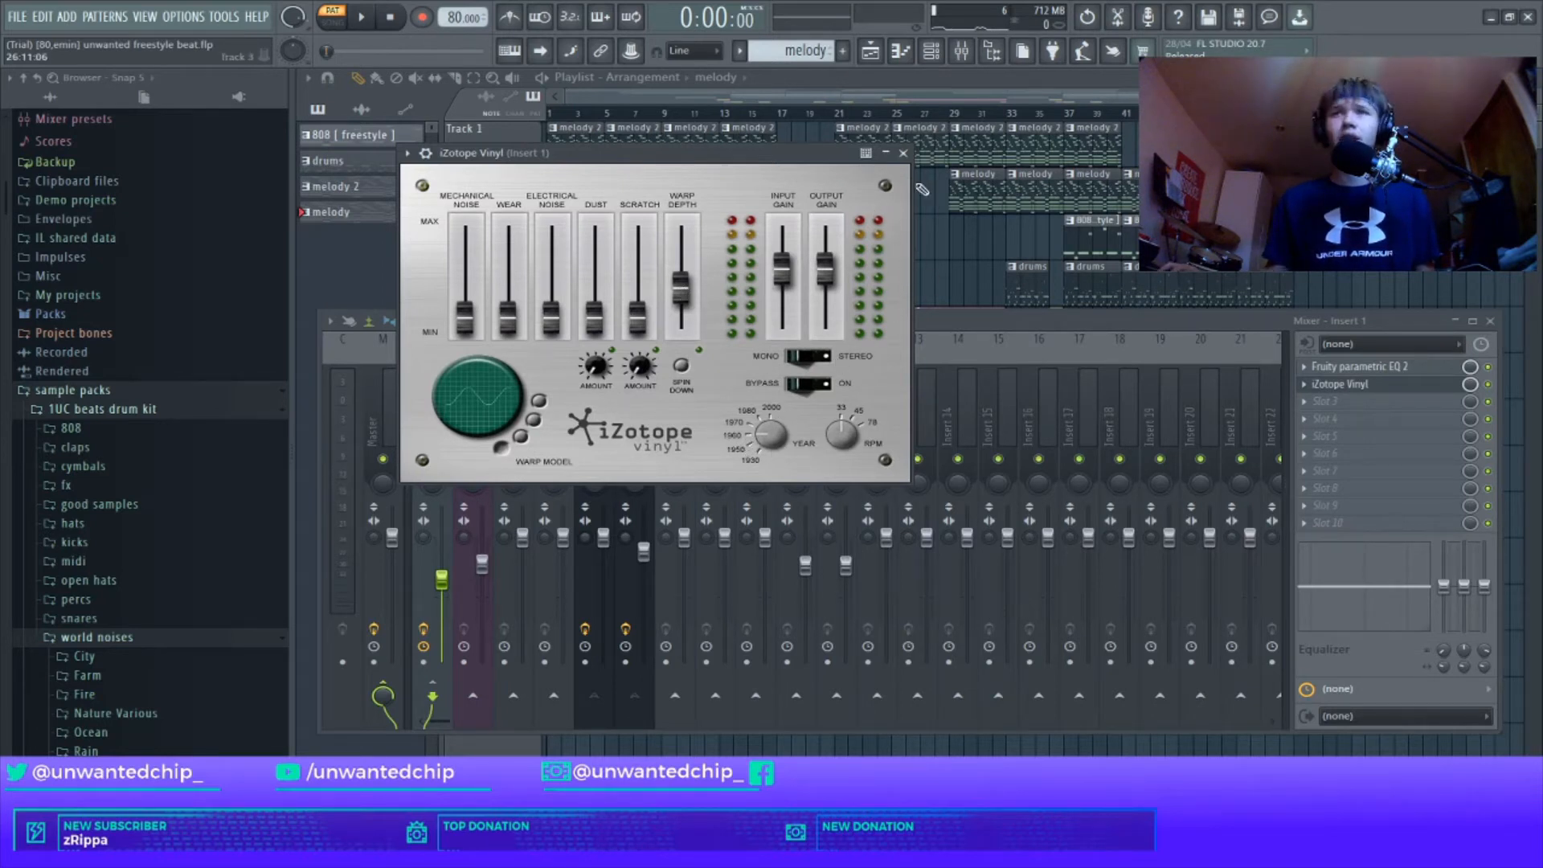
click(903, 153)
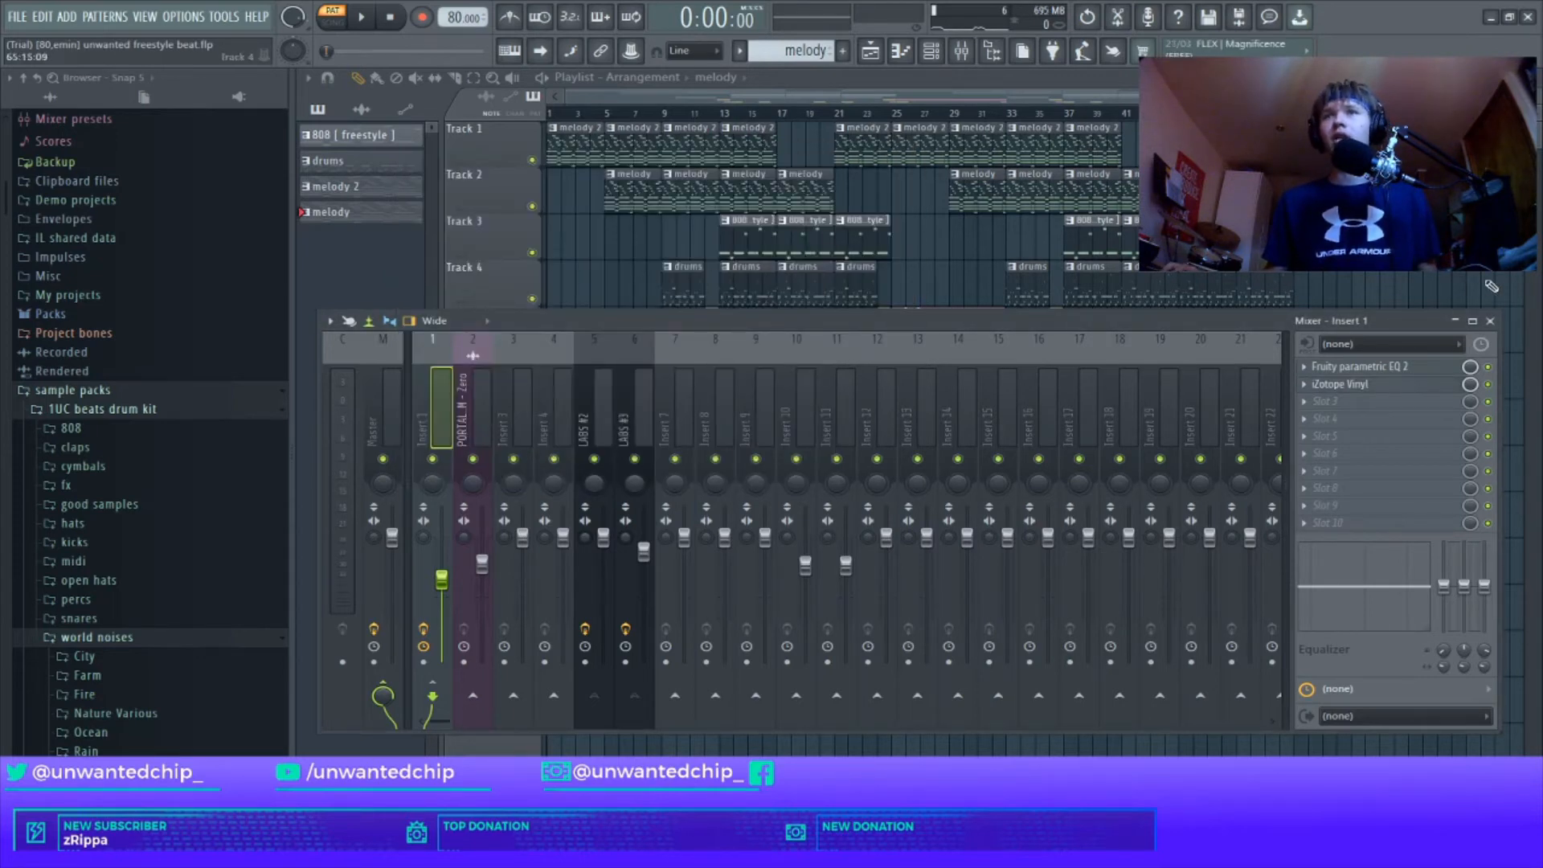
click(1489, 321)
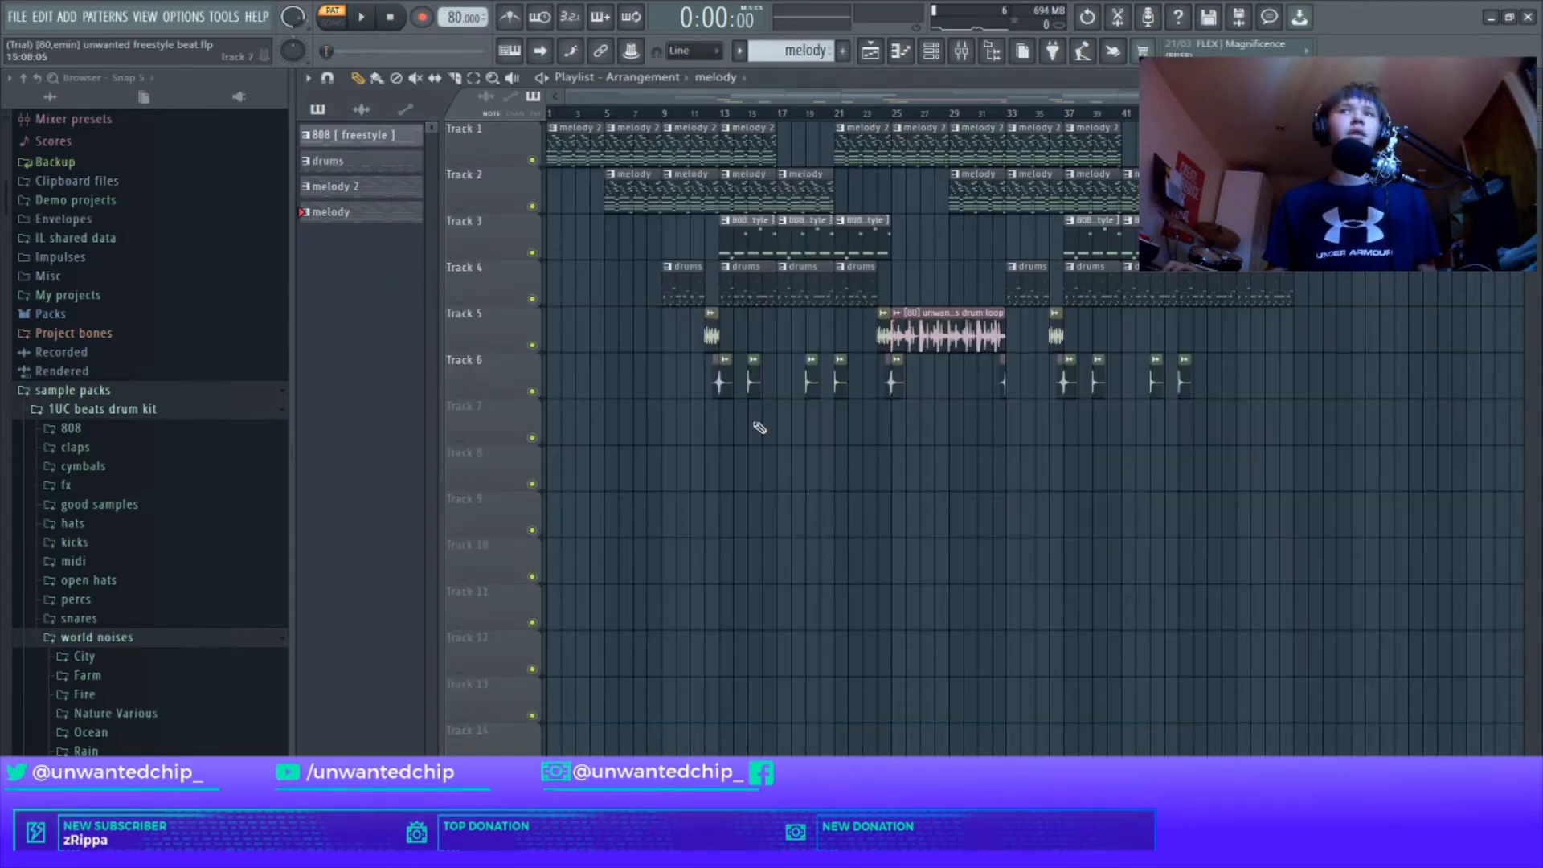
Solo playlist Track 5, play its first audio clip just before bar 13 in song mode, and unsolo the track
right_click(532, 345)
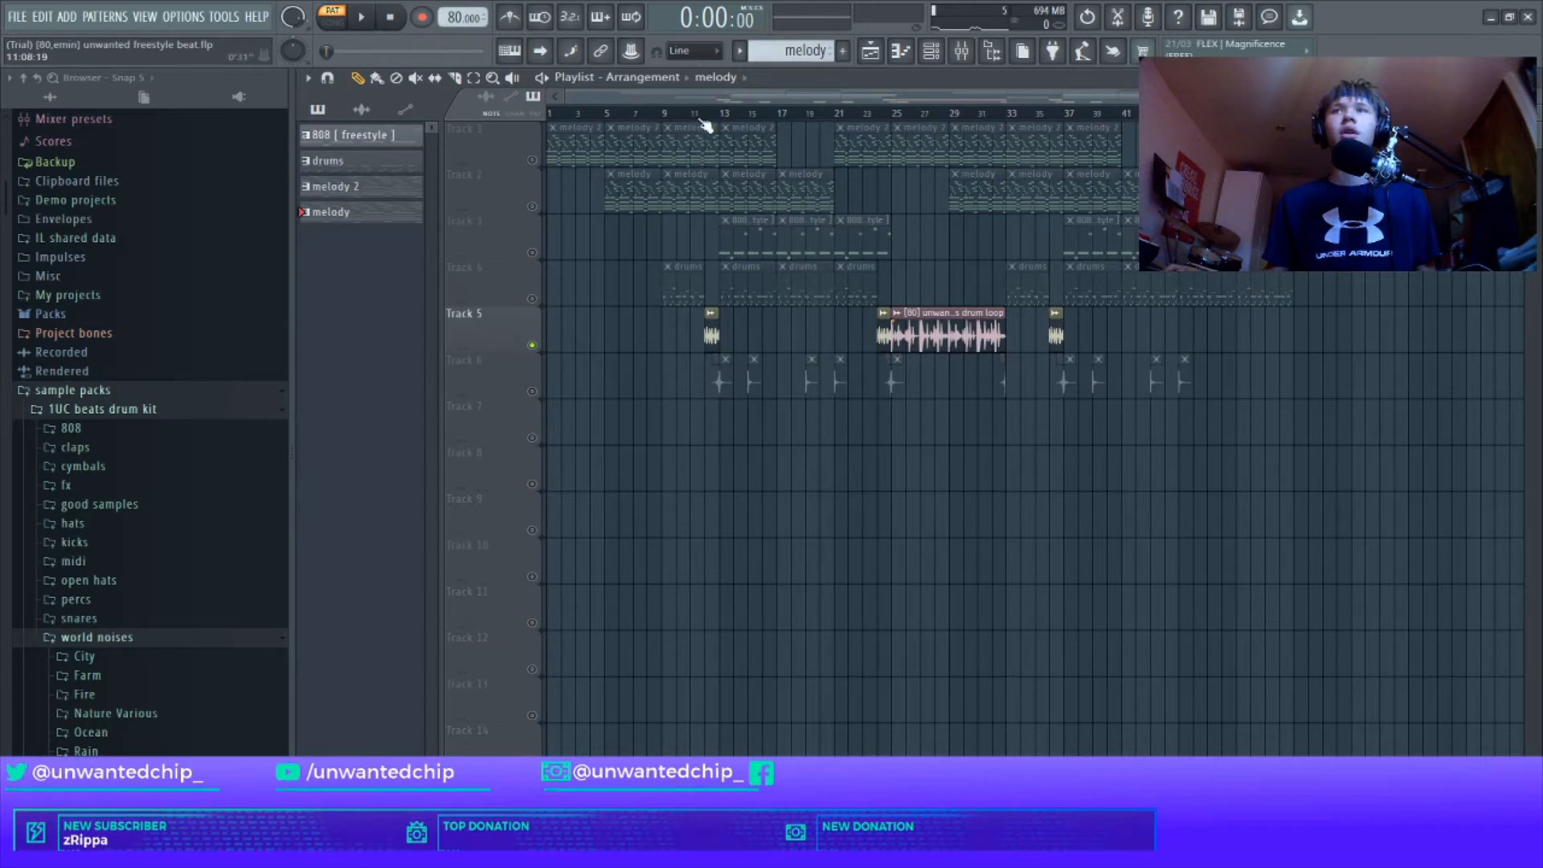
key(l)
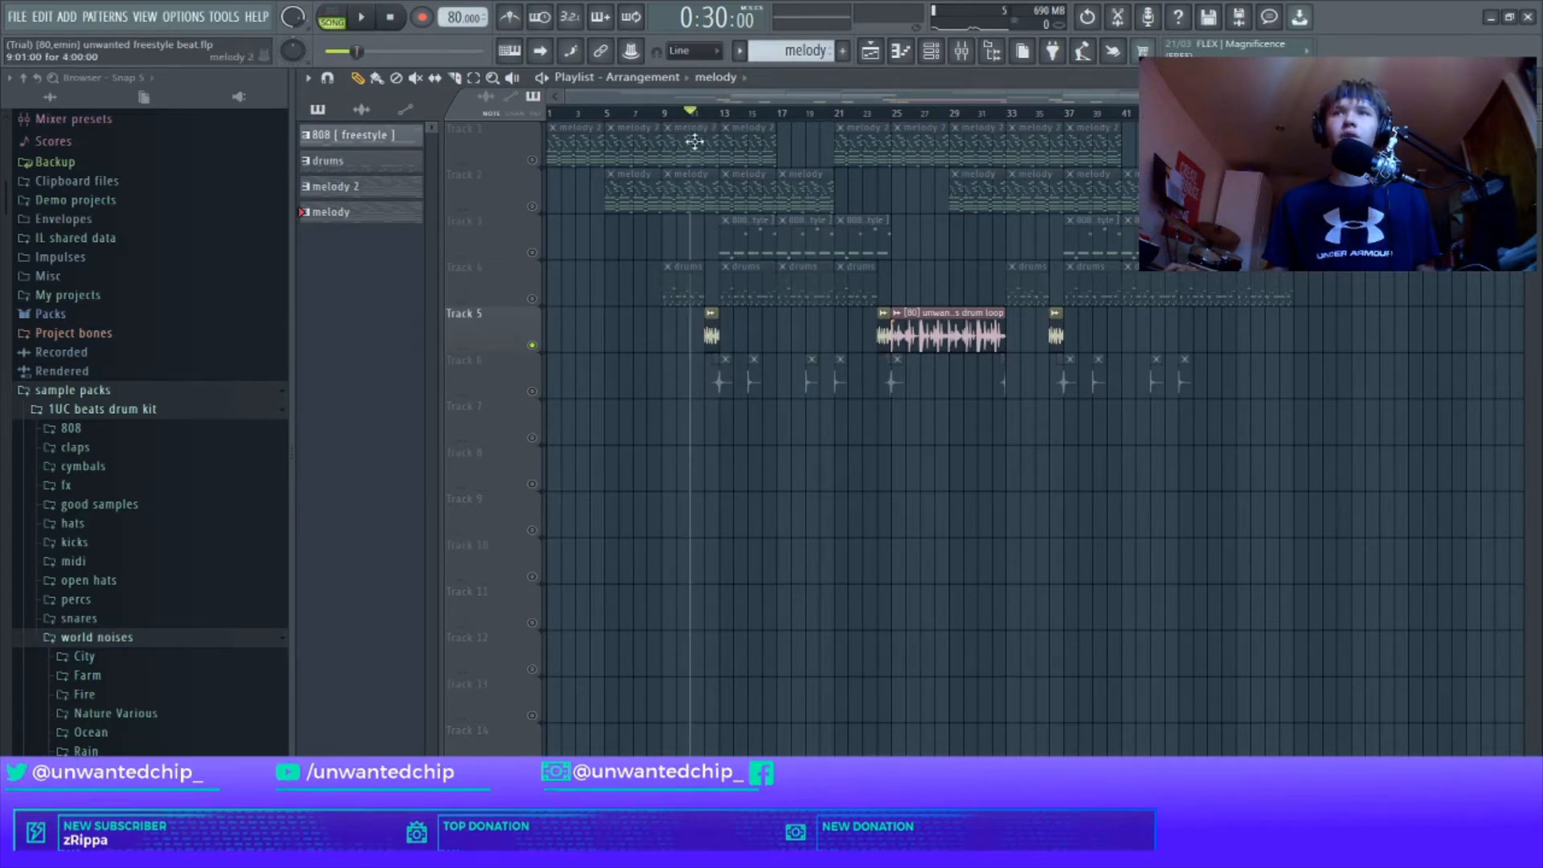
click(706, 119)
key(space)
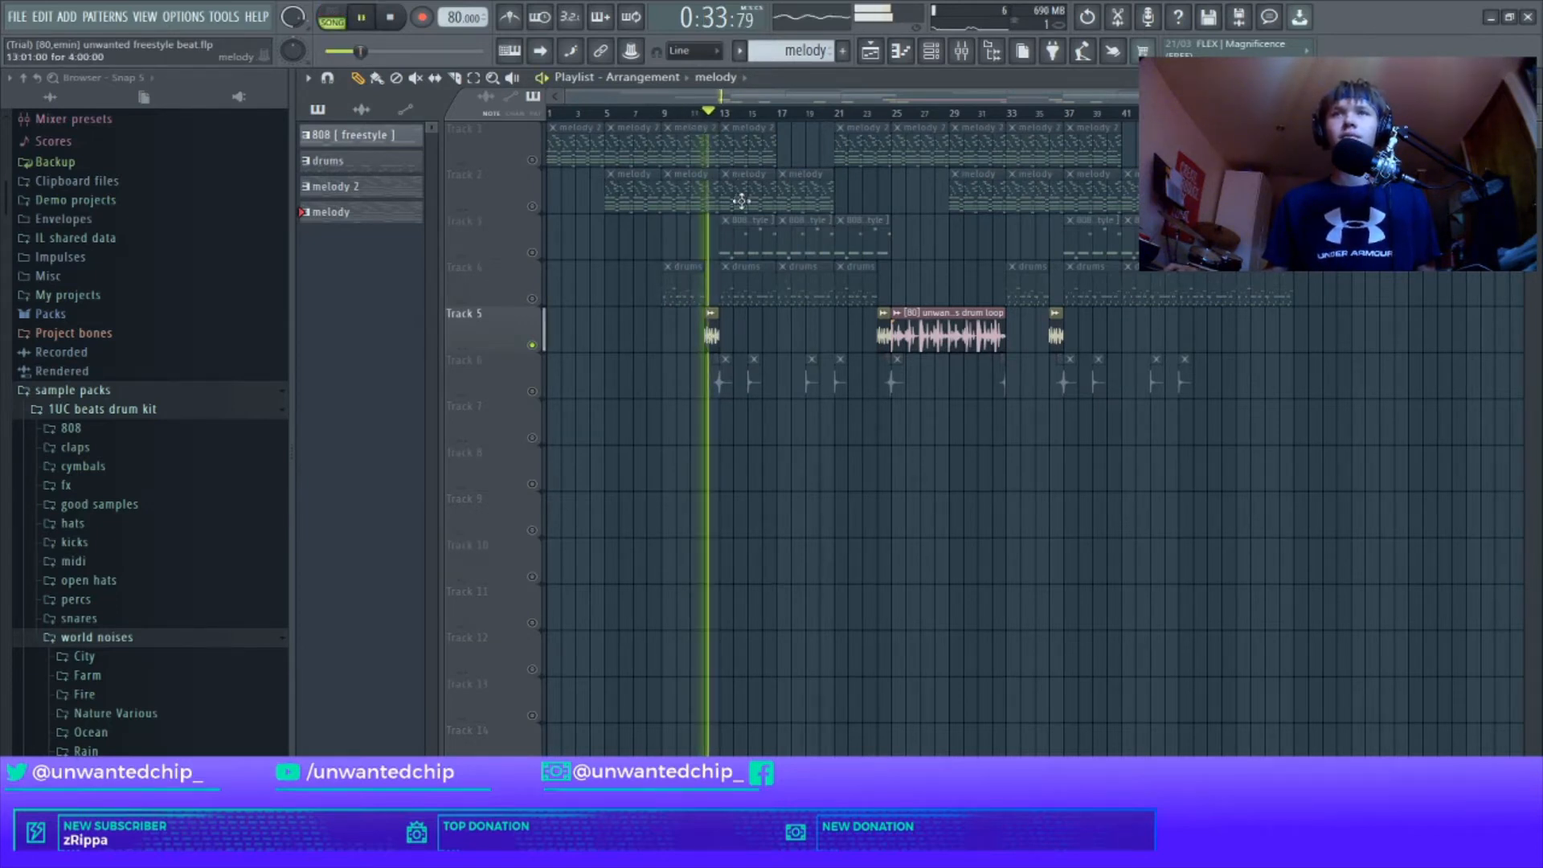
key(space)
right_click(532, 344)
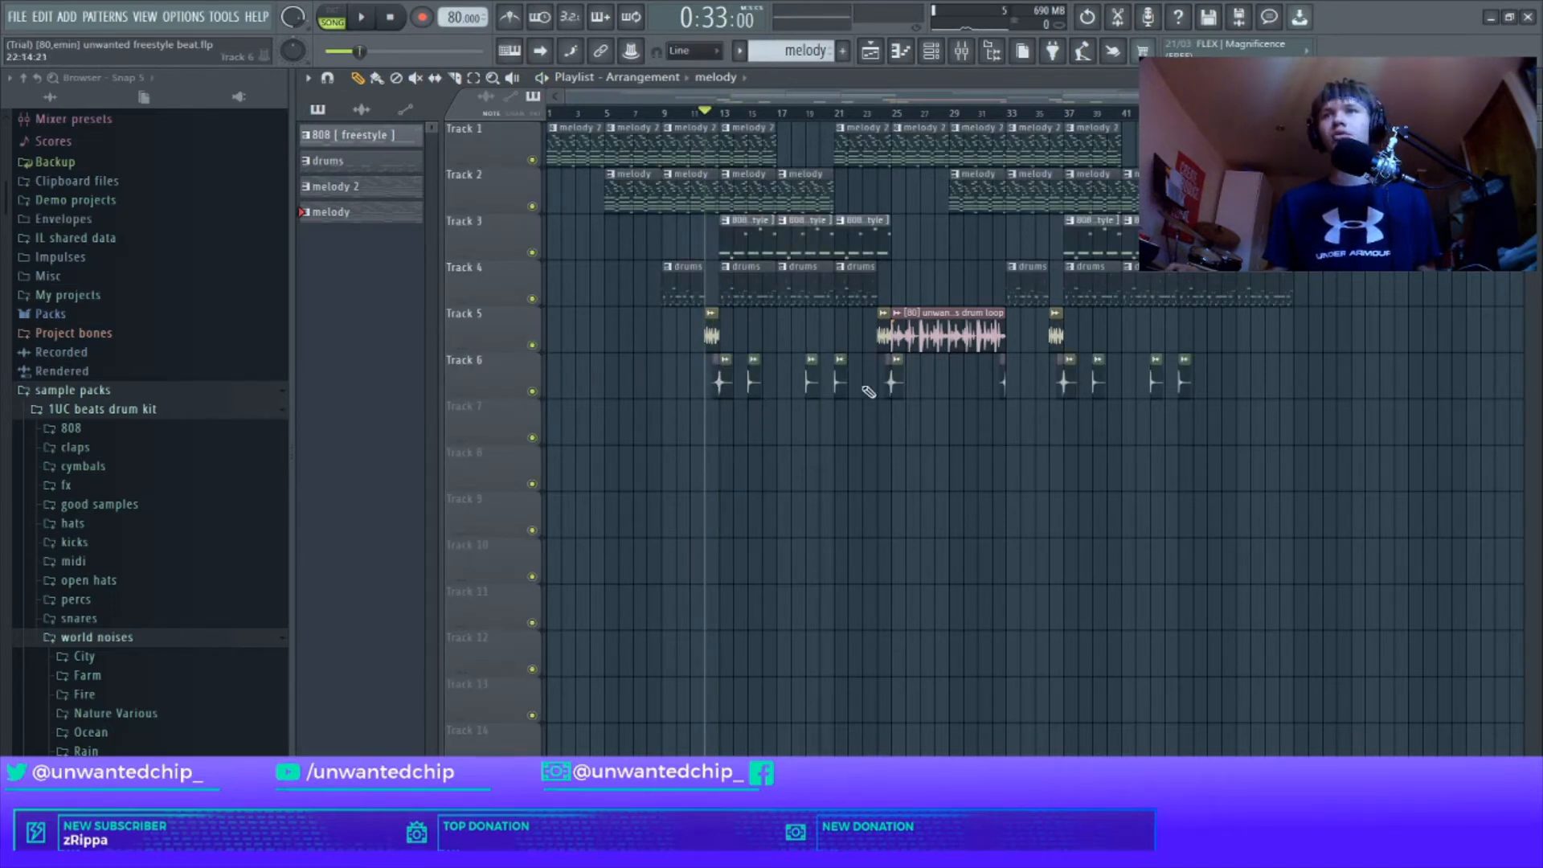
Inspect the notes of the 808 [ freestyle ] pattern in the piano roll, and return to the playlist
double_click(779, 244)
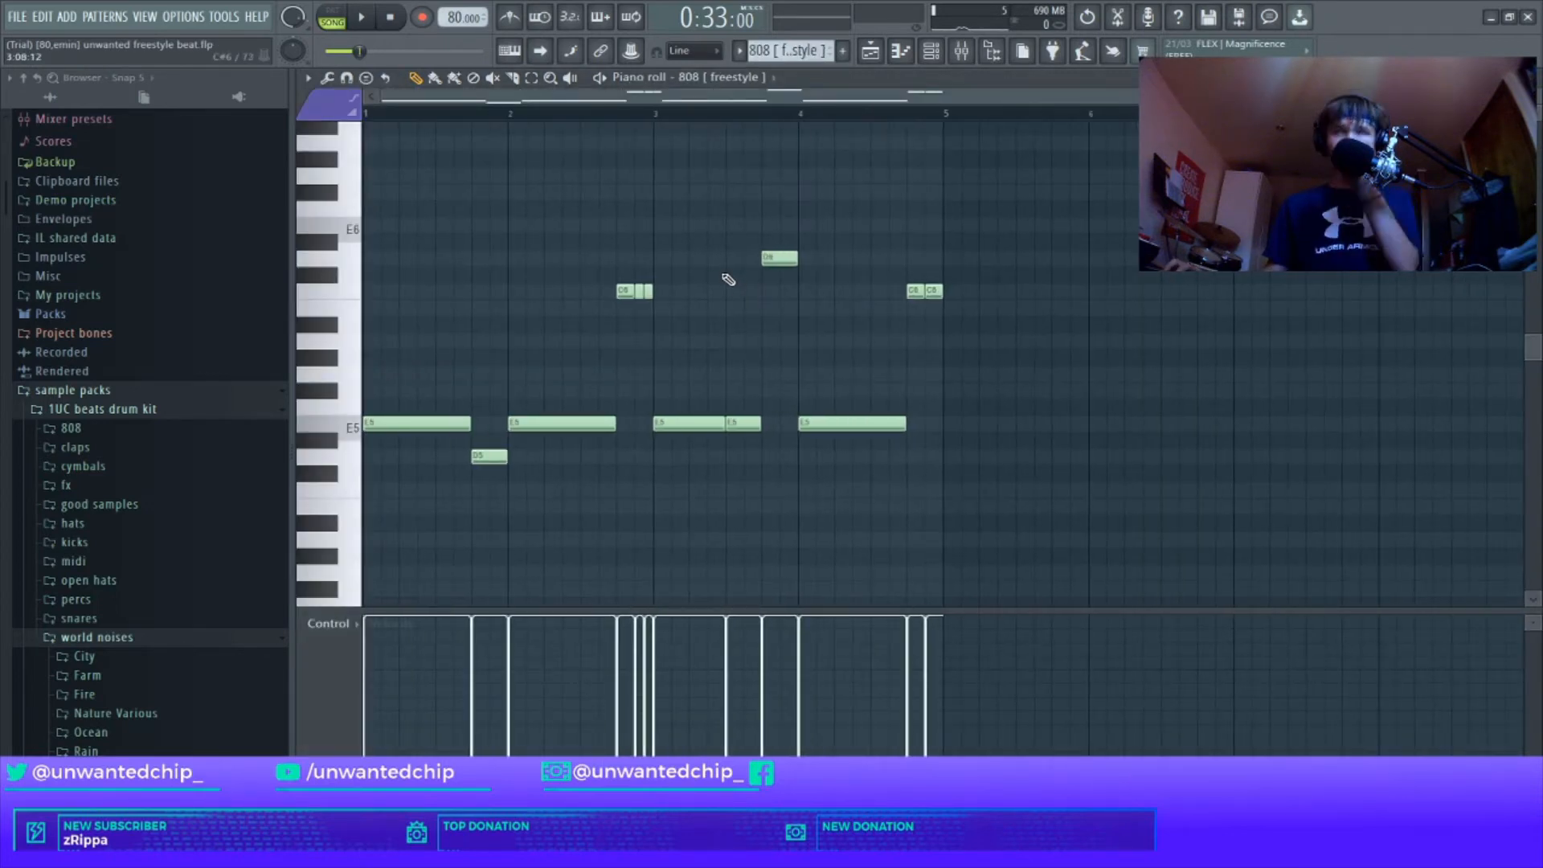
click(367, 429)
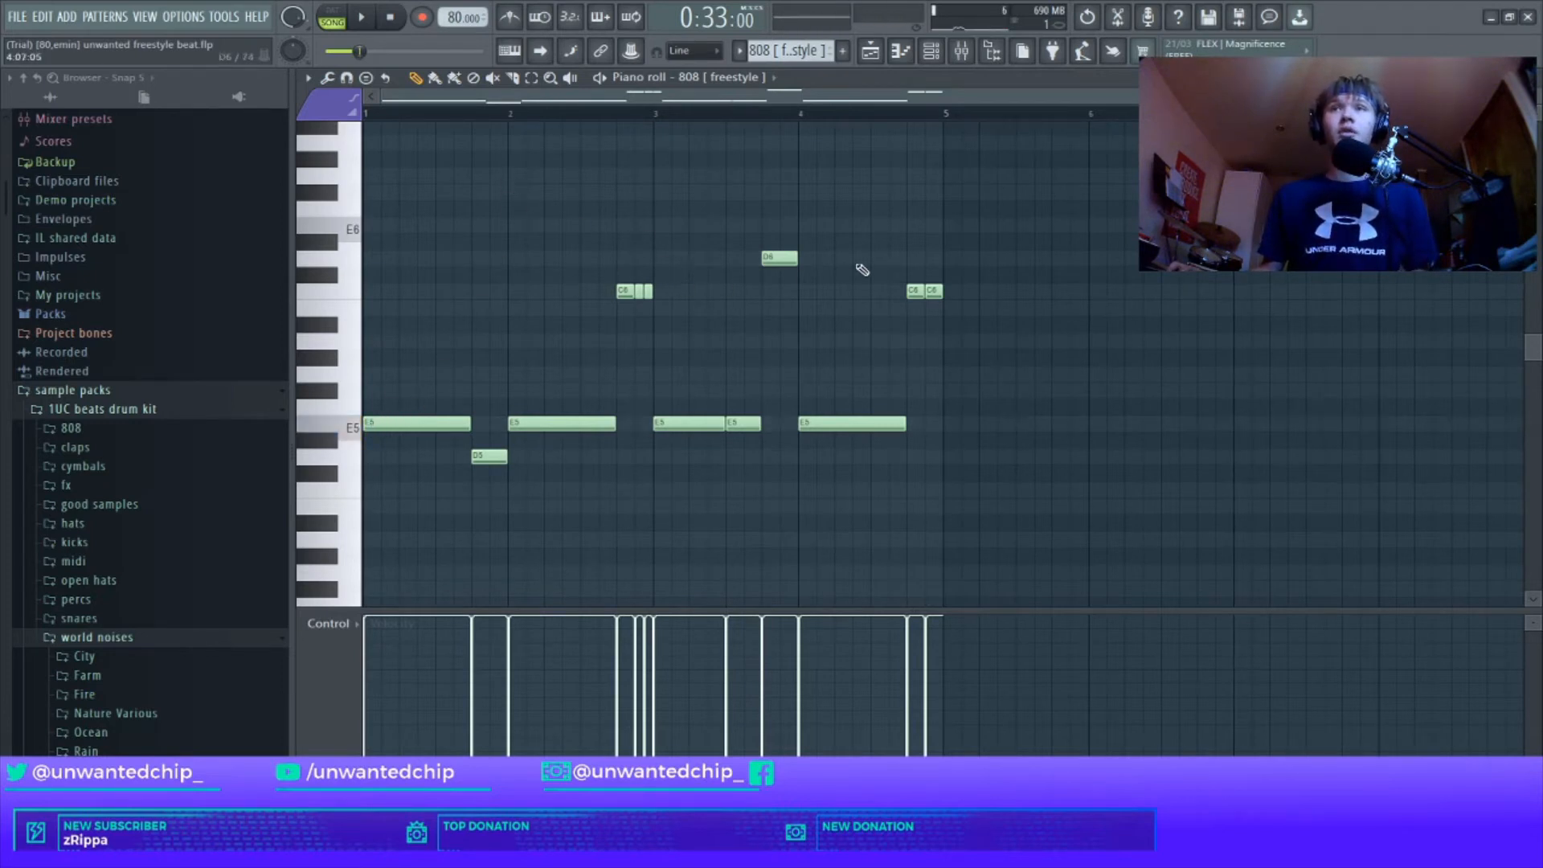
drag(447, 234, 953, 527)
click(682, 485)
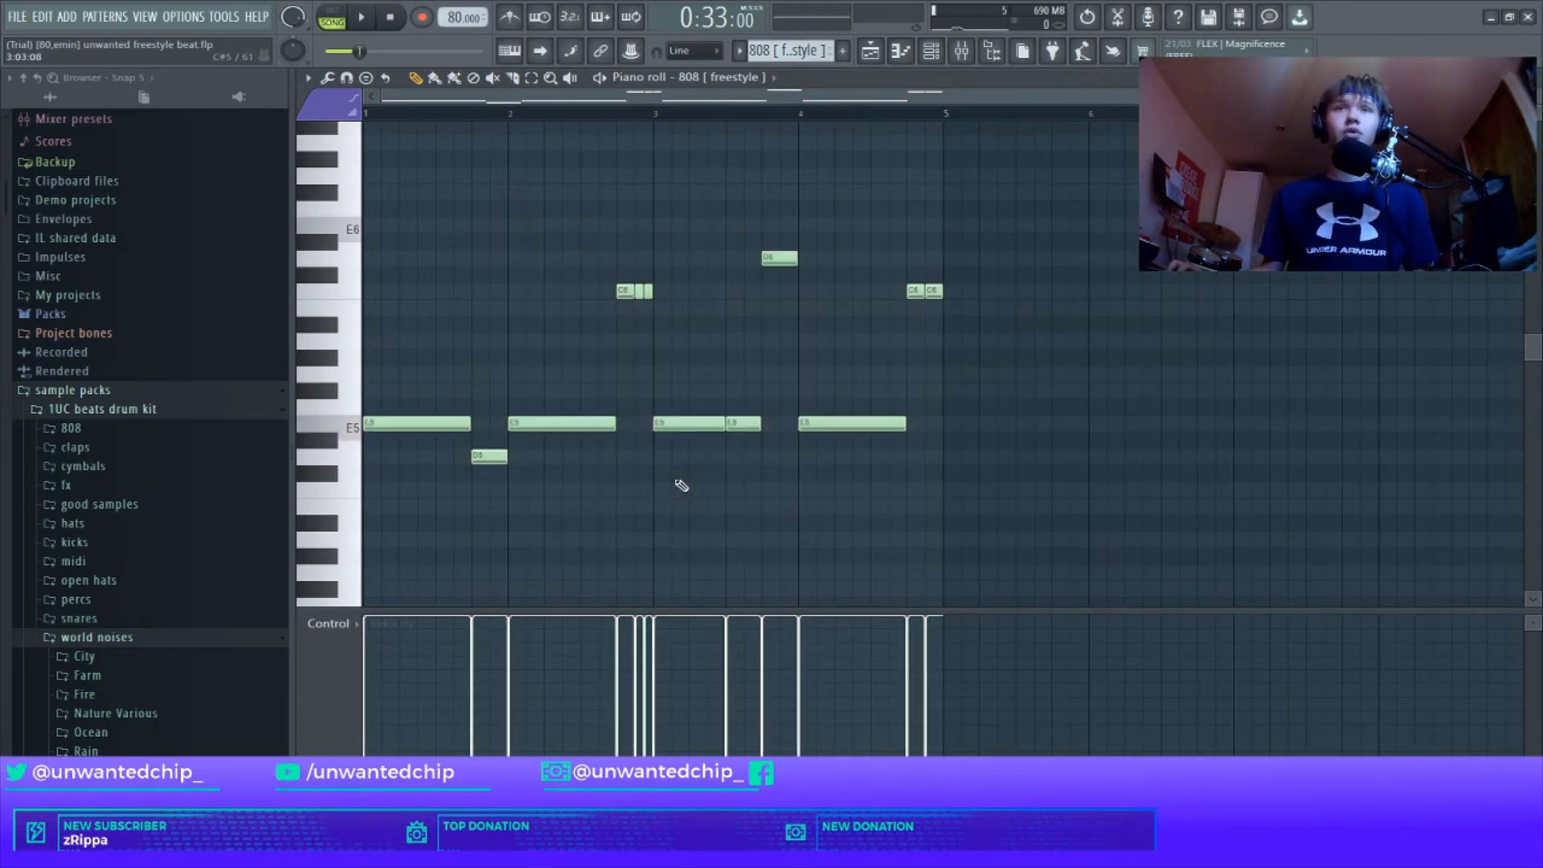
key(space)
key(space)
key(F5)
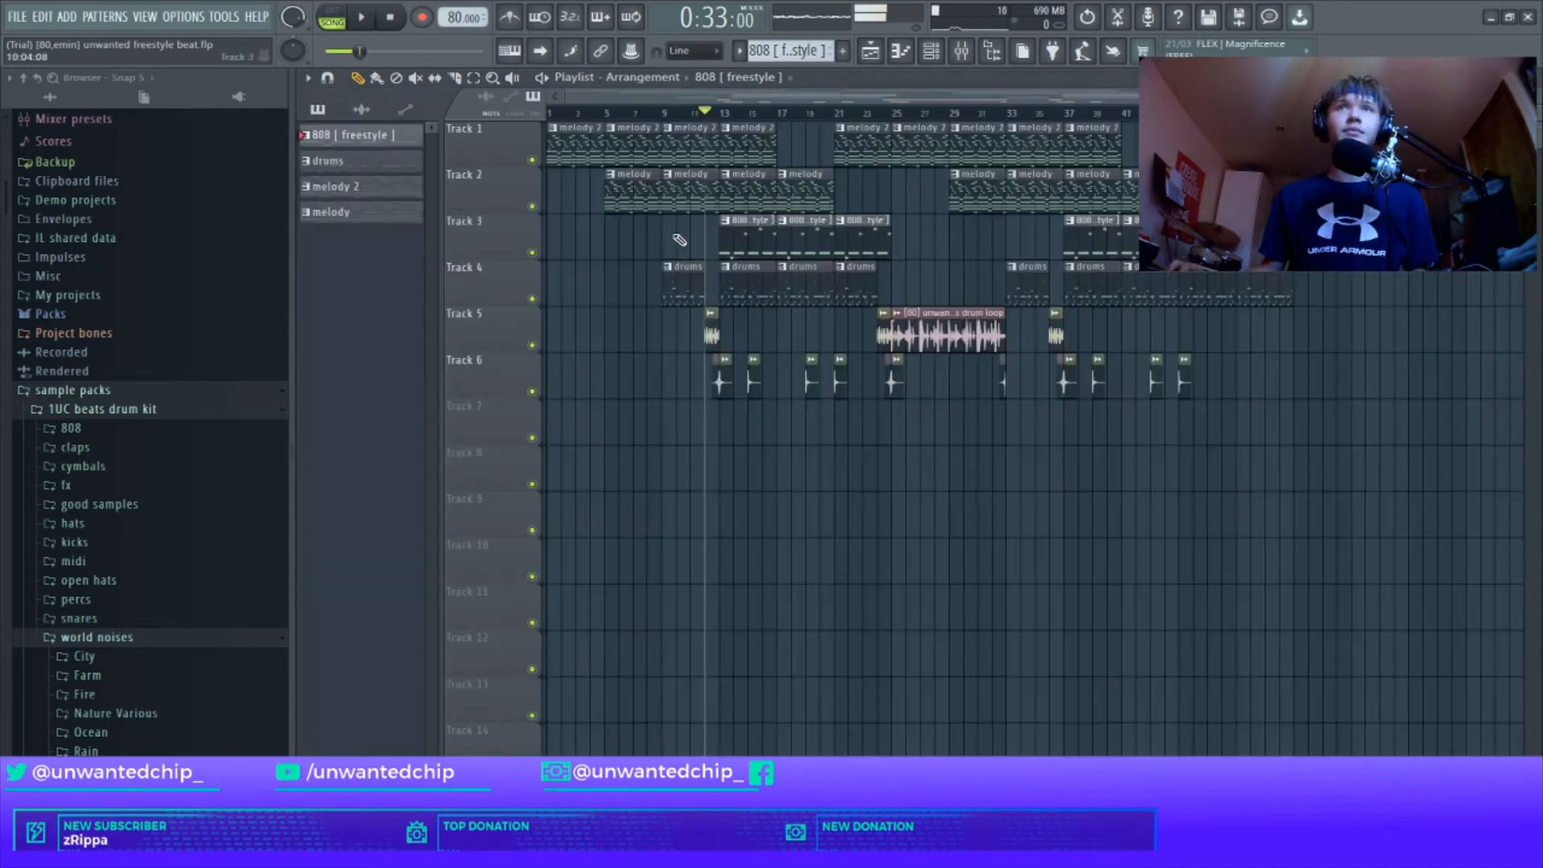
Move the song position to bar 13, and play the 808 [ freestyle ] pattern on its own in pattern mode
click(721, 112)
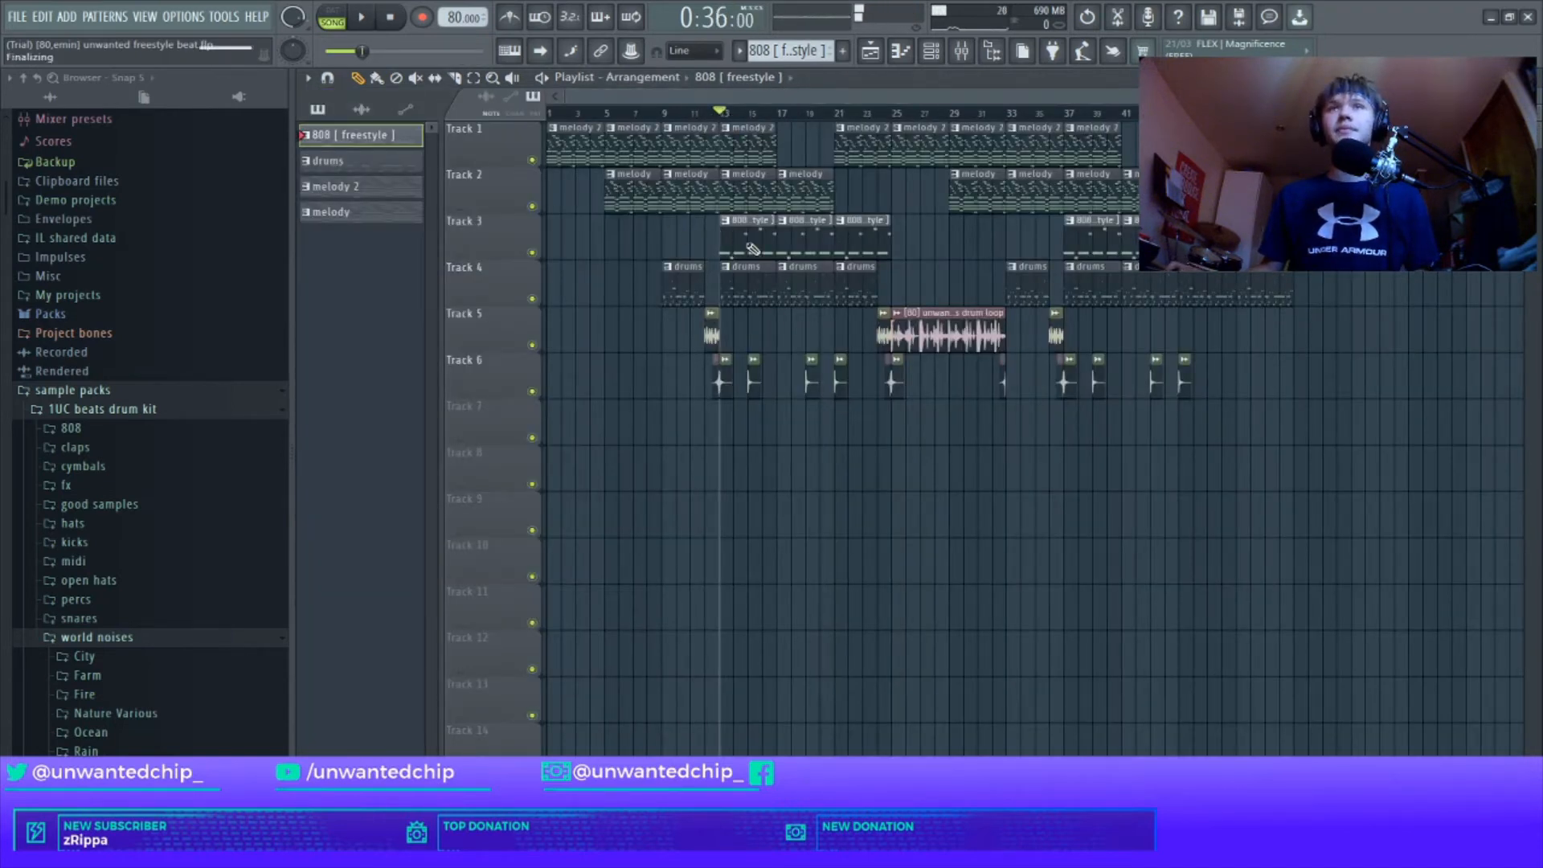
double_click(750, 244)
click(334, 18)
key(space)
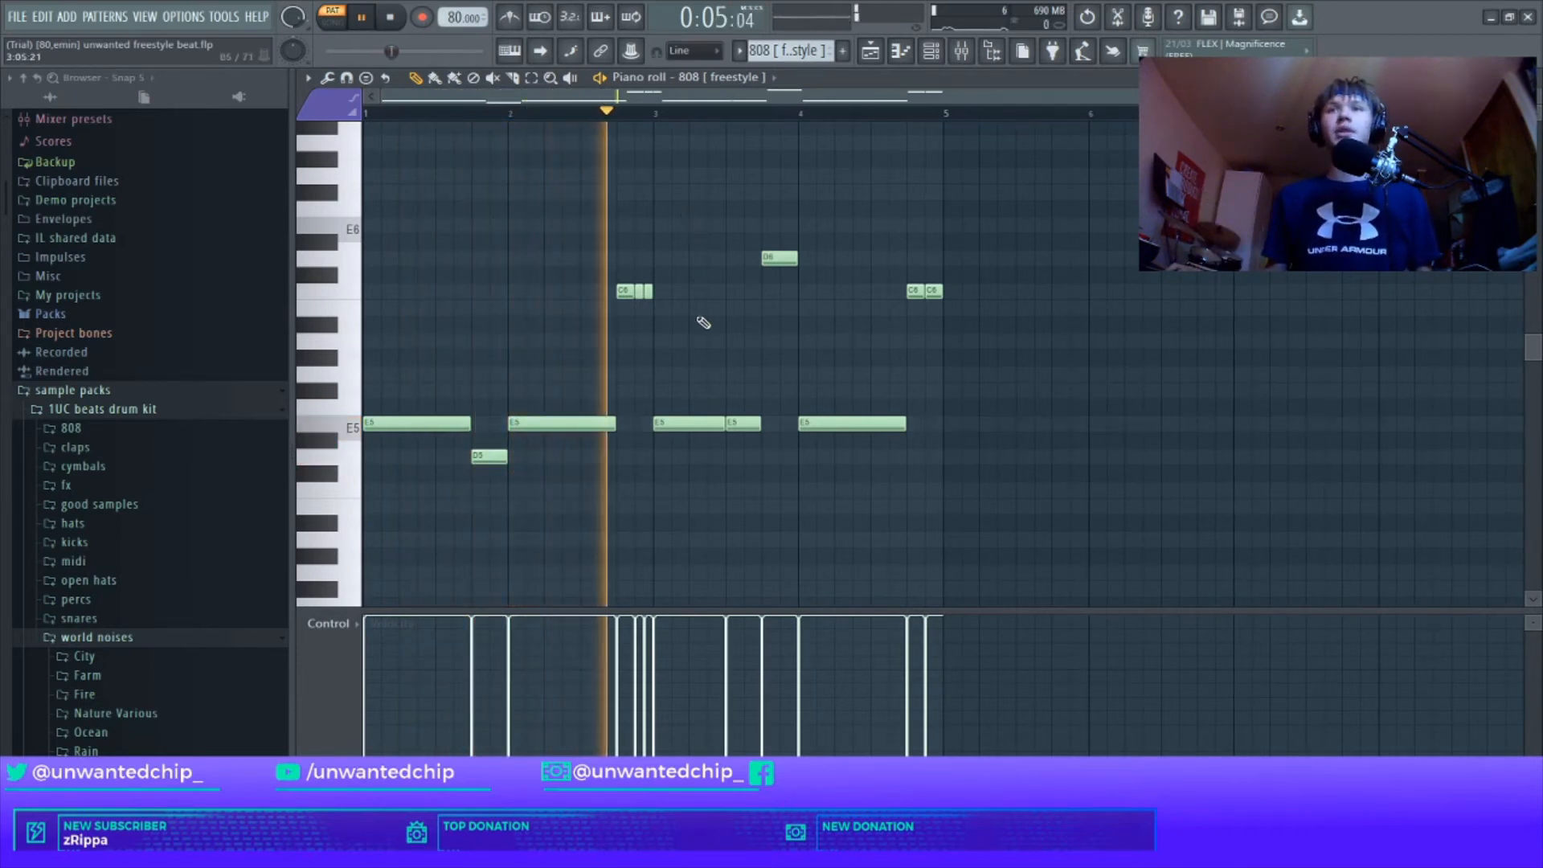
key(space)
Try moving the 808 pattern's C6 and D6 notes down one octave, and return to the playlist
drag(586, 281, 740, 300)
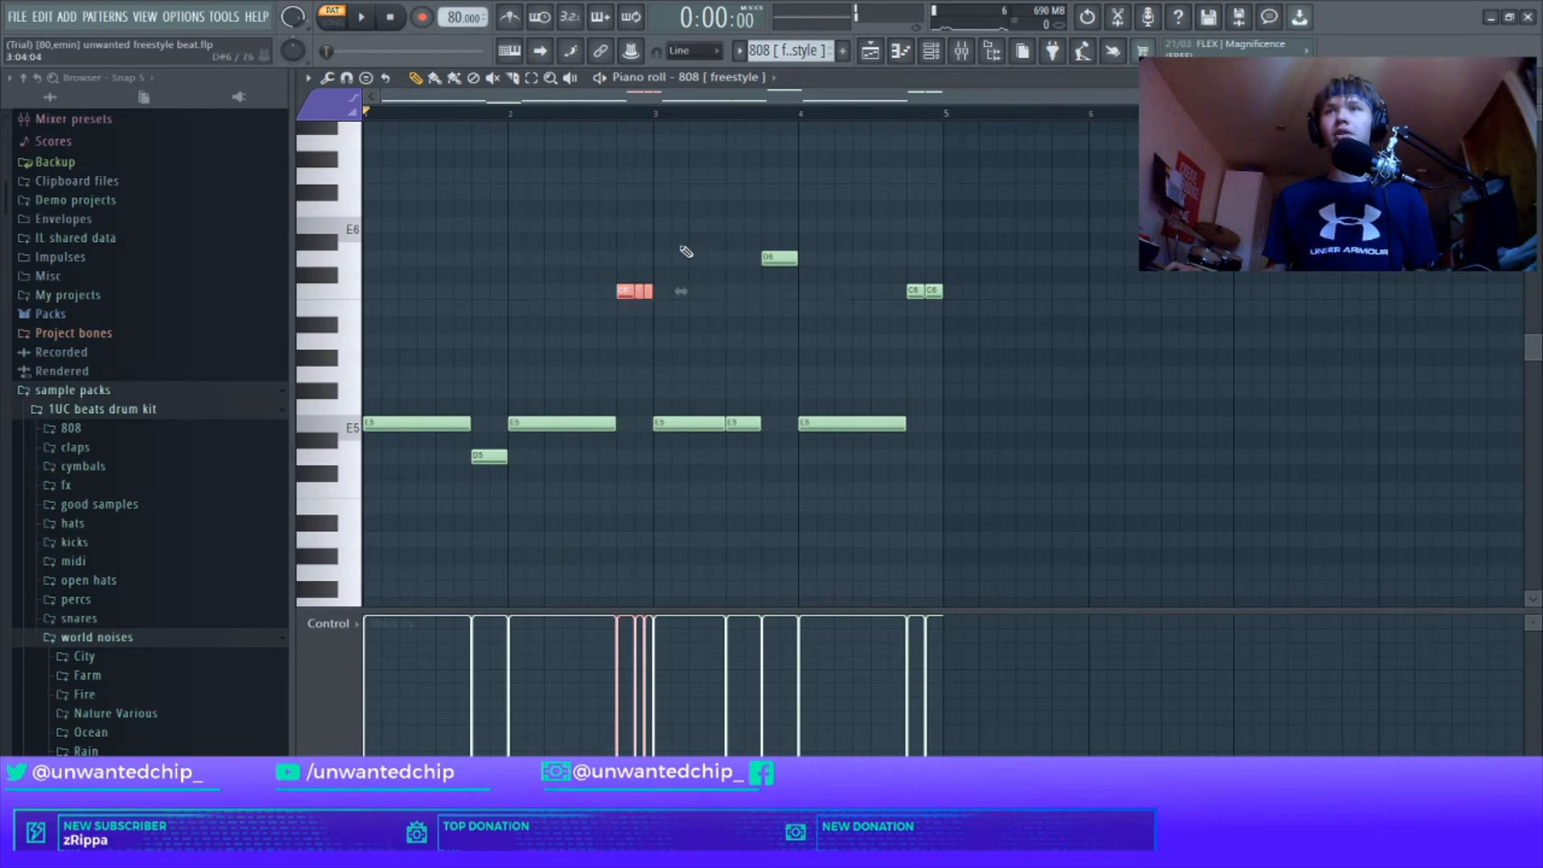
drag(629, 217, 1026, 348)
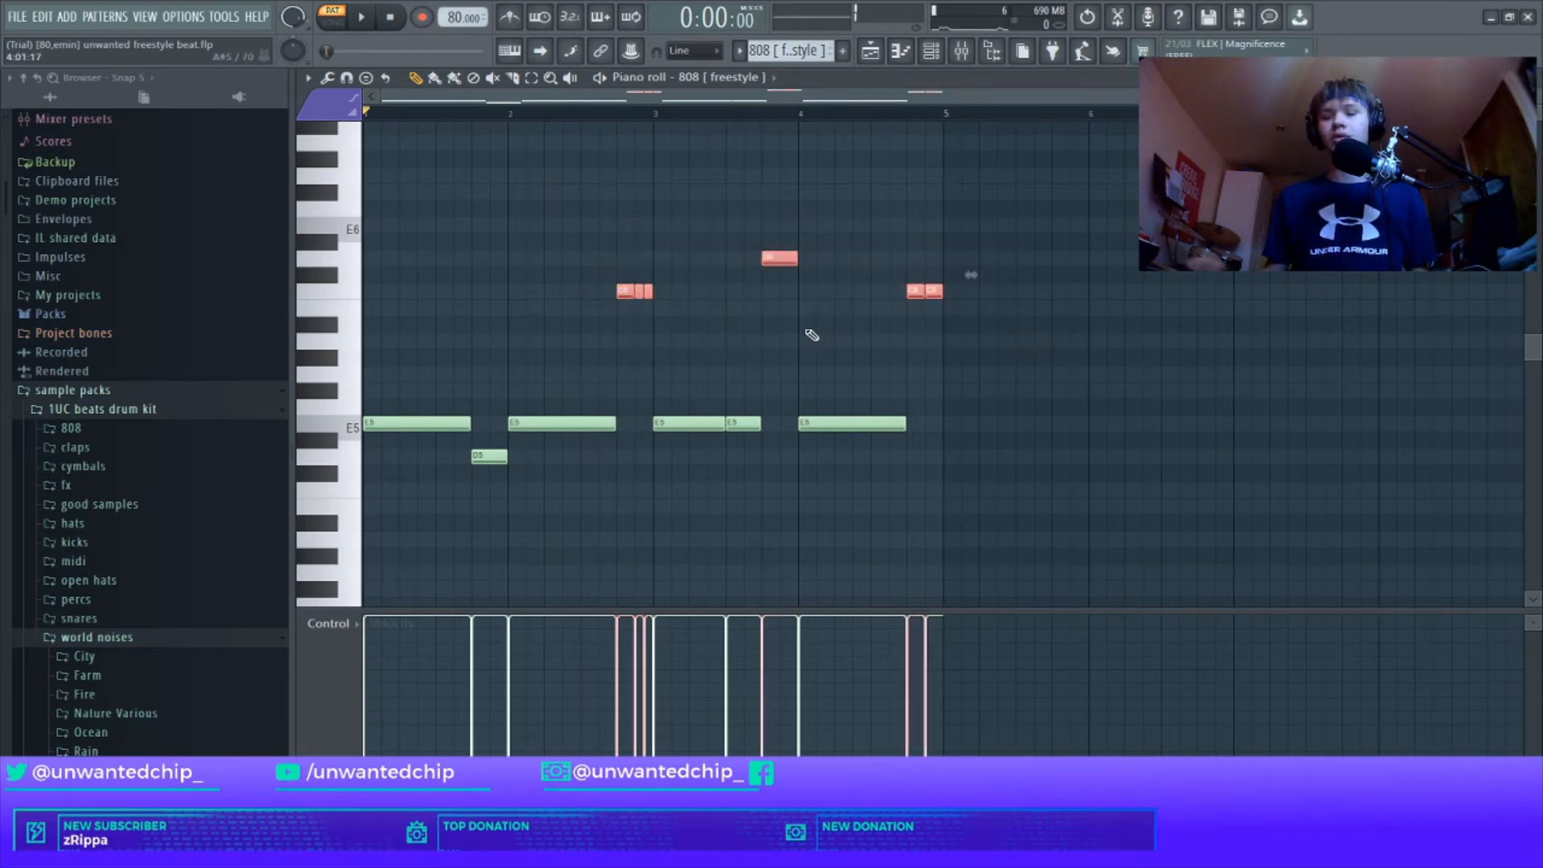
key(ctrl+Down)
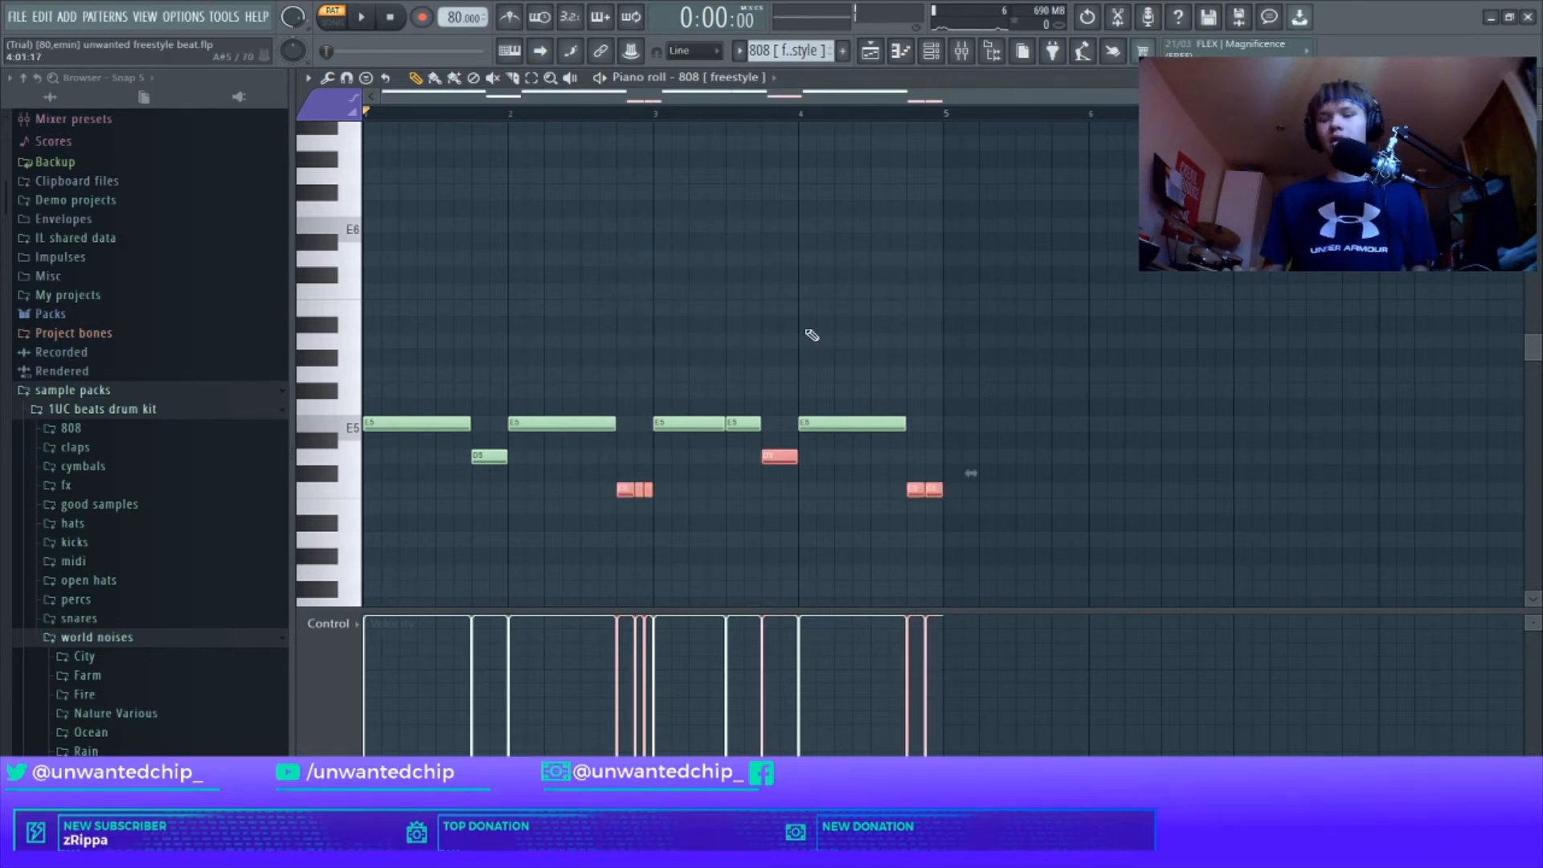
key(F5)
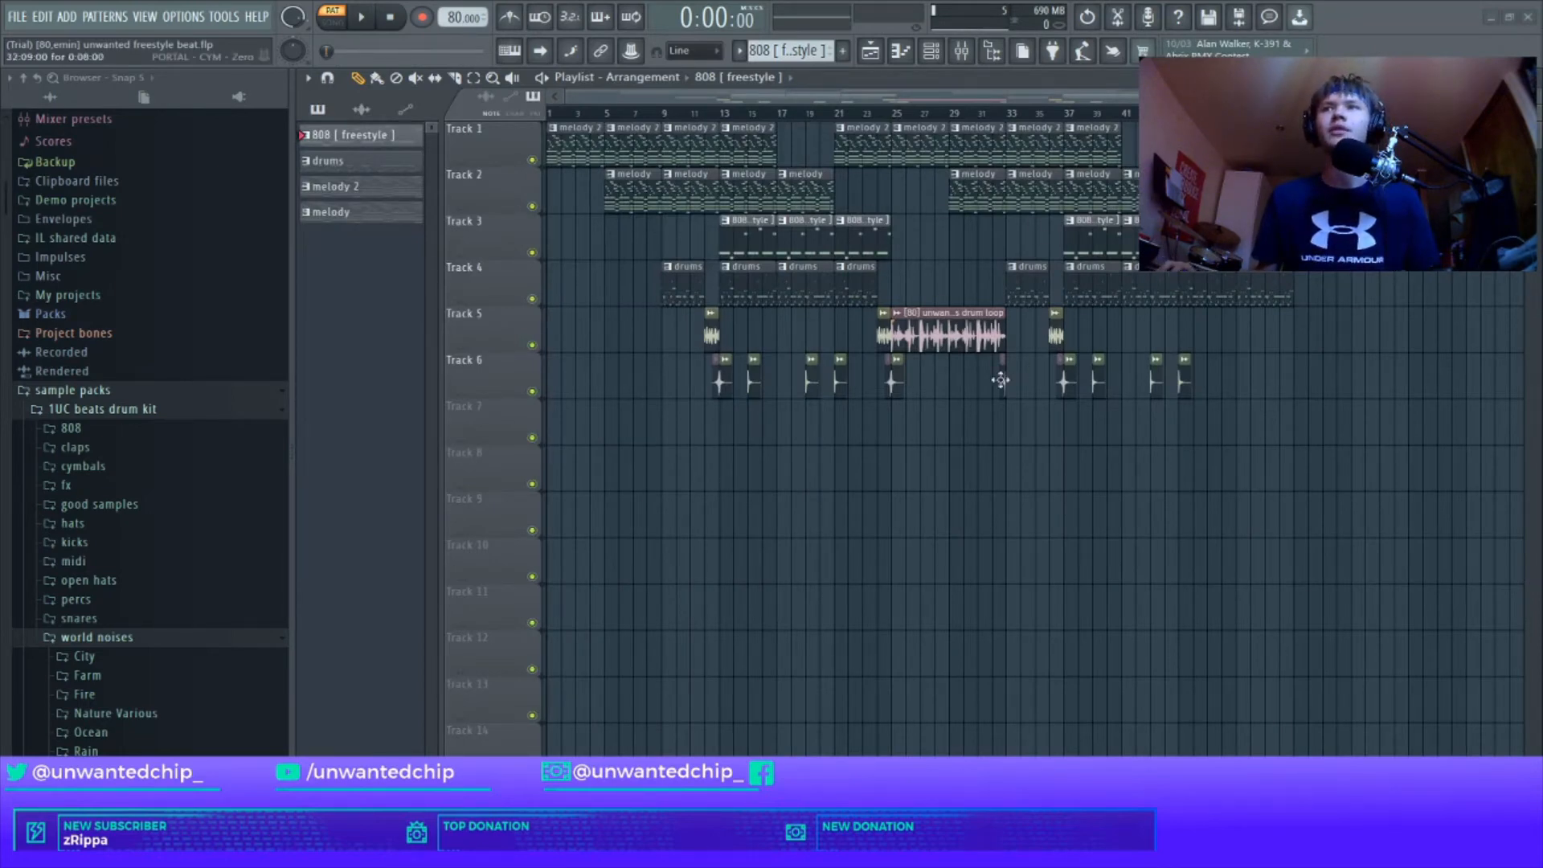
Solo playlist Track 6, and play its cymbal and woodblock clips from just before bar 13 in song mode
scroll(945, 391, up, 5)
scroll(785, 368, down, 4)
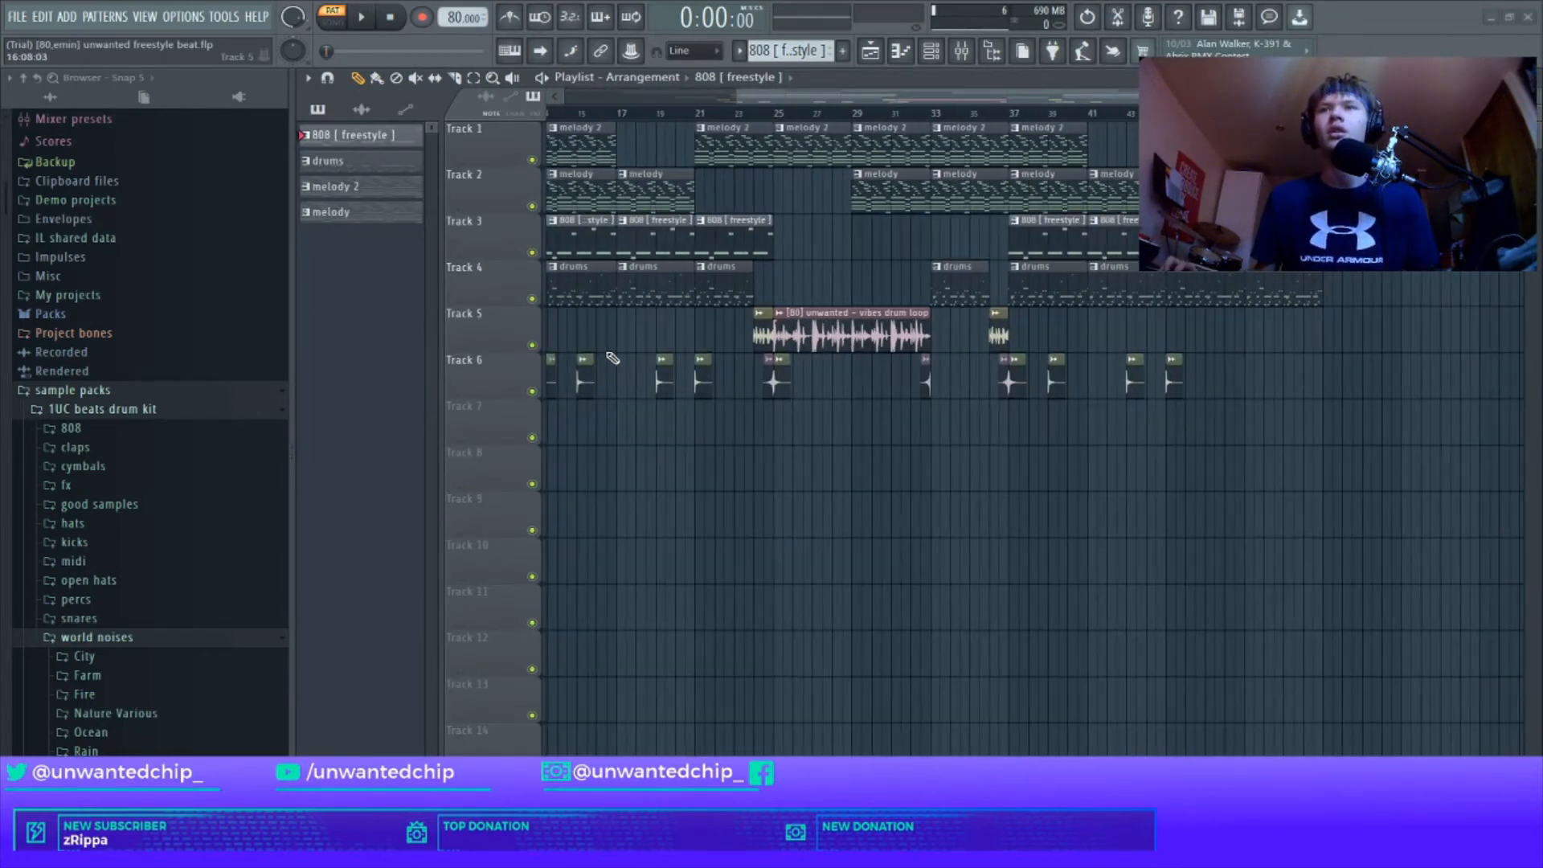
scroll(612, 358, up, 4)
right_click(532, 391)
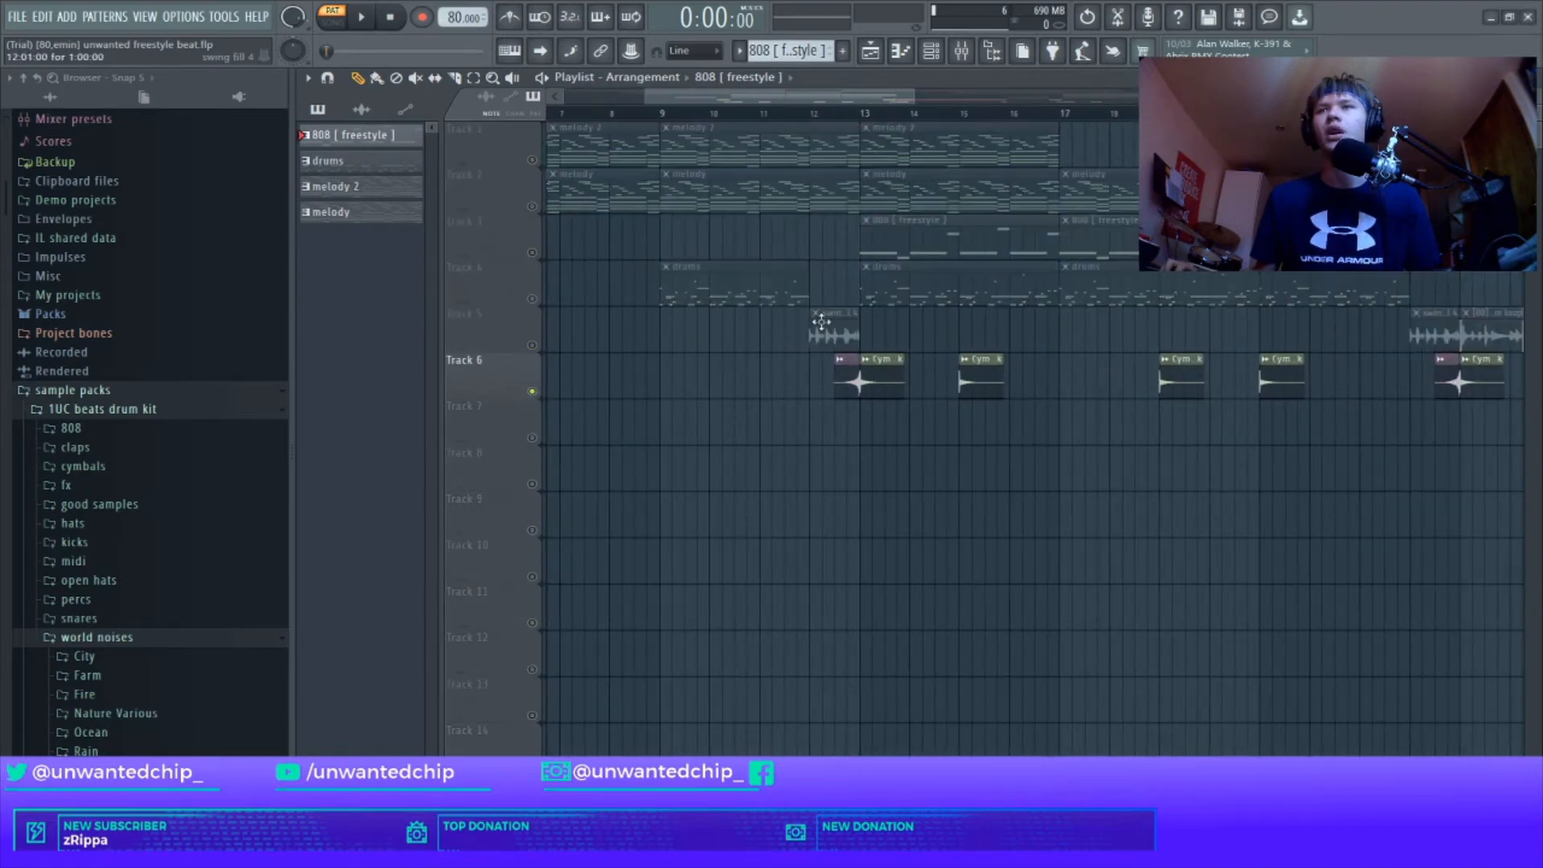
click(847, 113)
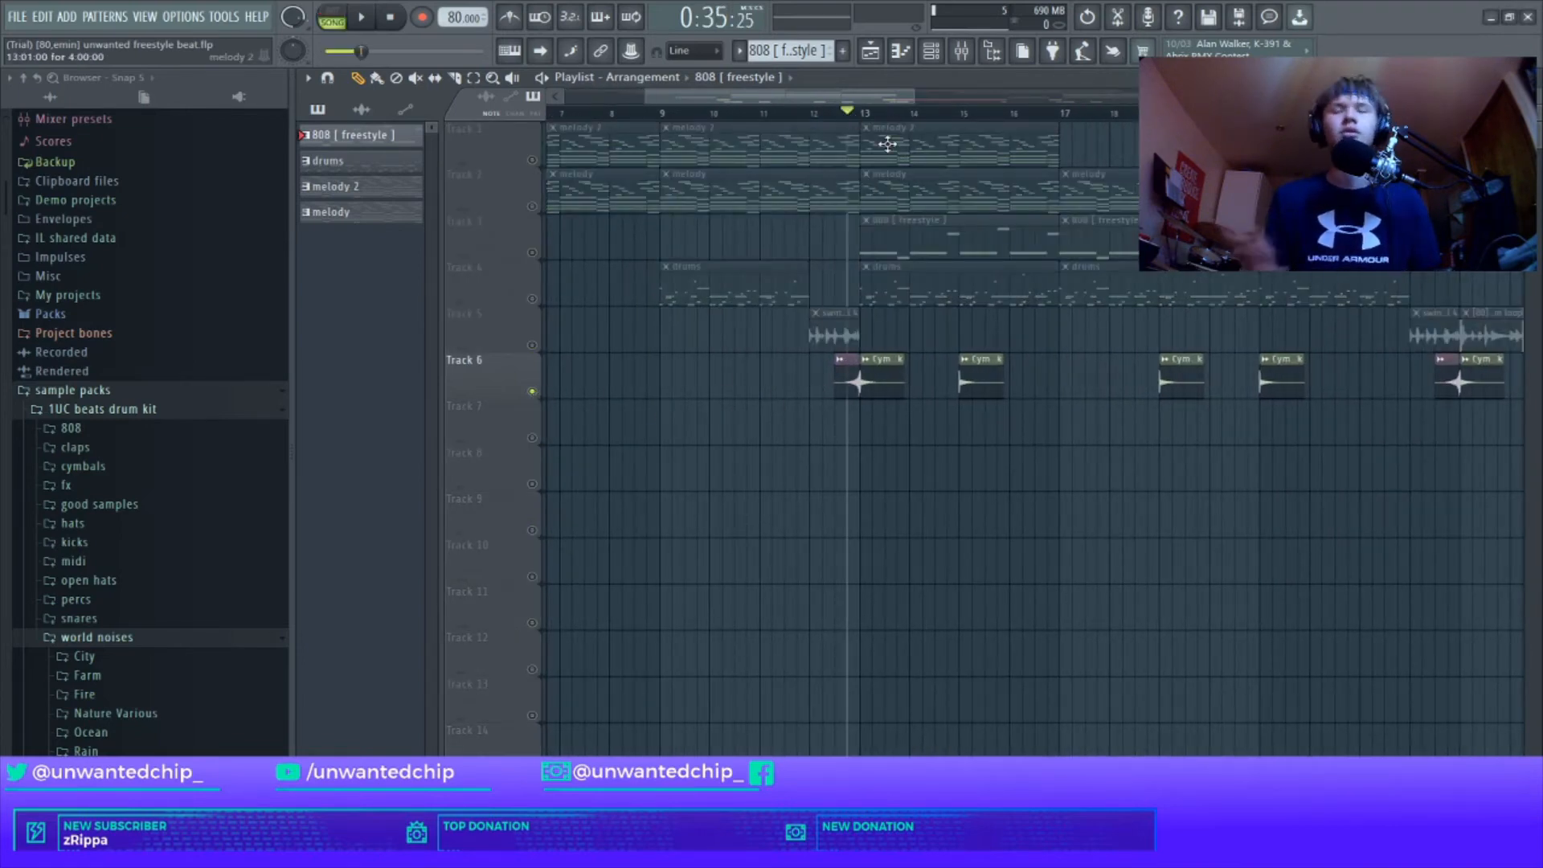
key(space)
key(space)
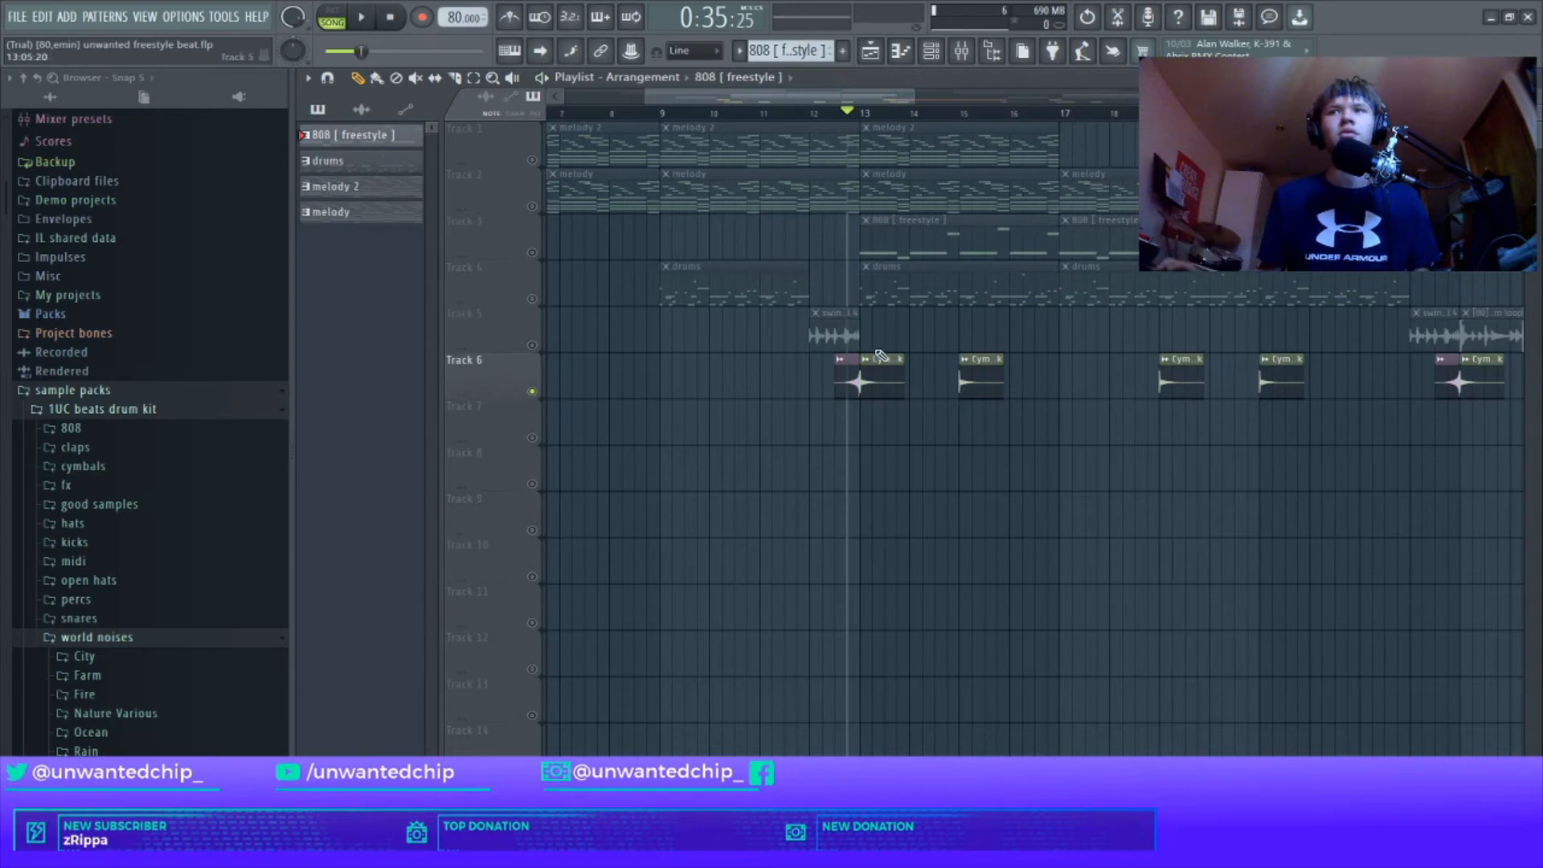
Inspect the sample settings of the Woodblock and PORTAL - CYM - Zero clips, toggling the cymbal's Reverse option off and back on
double_click(888, 371)
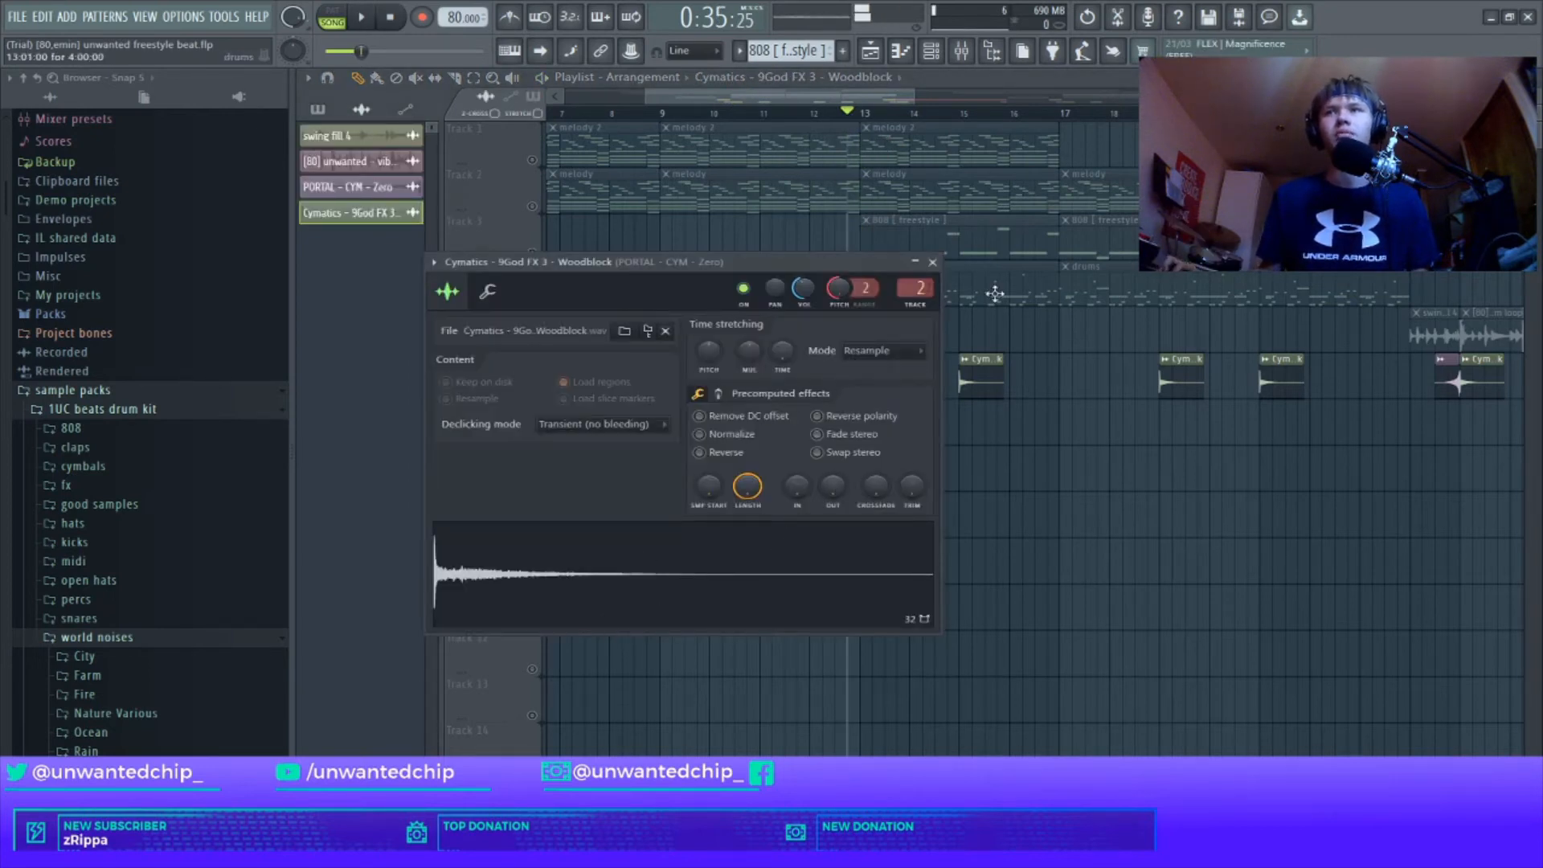
click(932, 263)
double_click(844, 384)
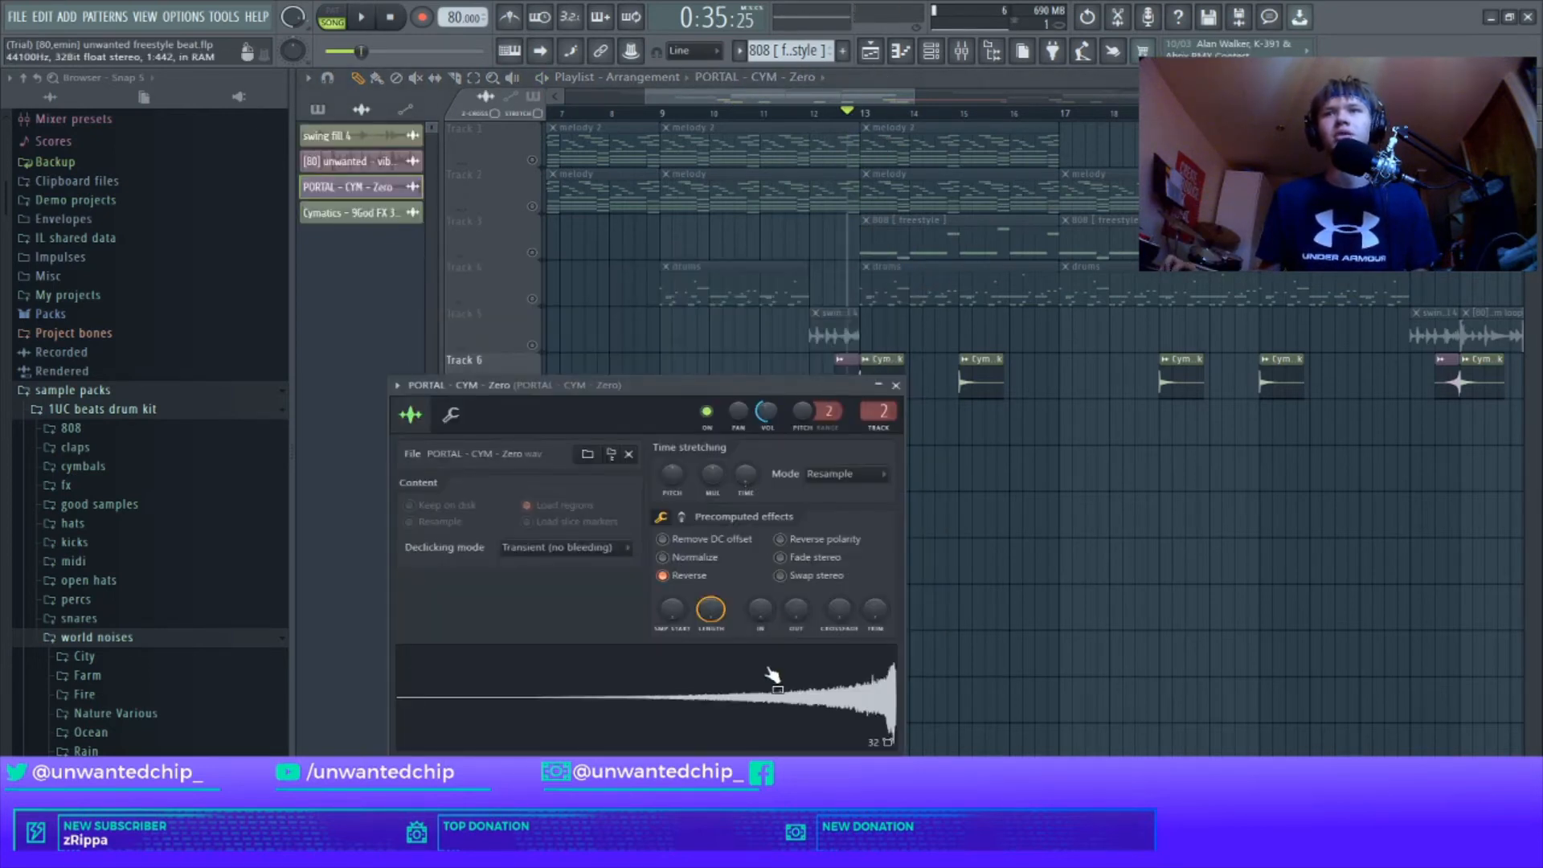
click(699, 579)
click(696, 577)
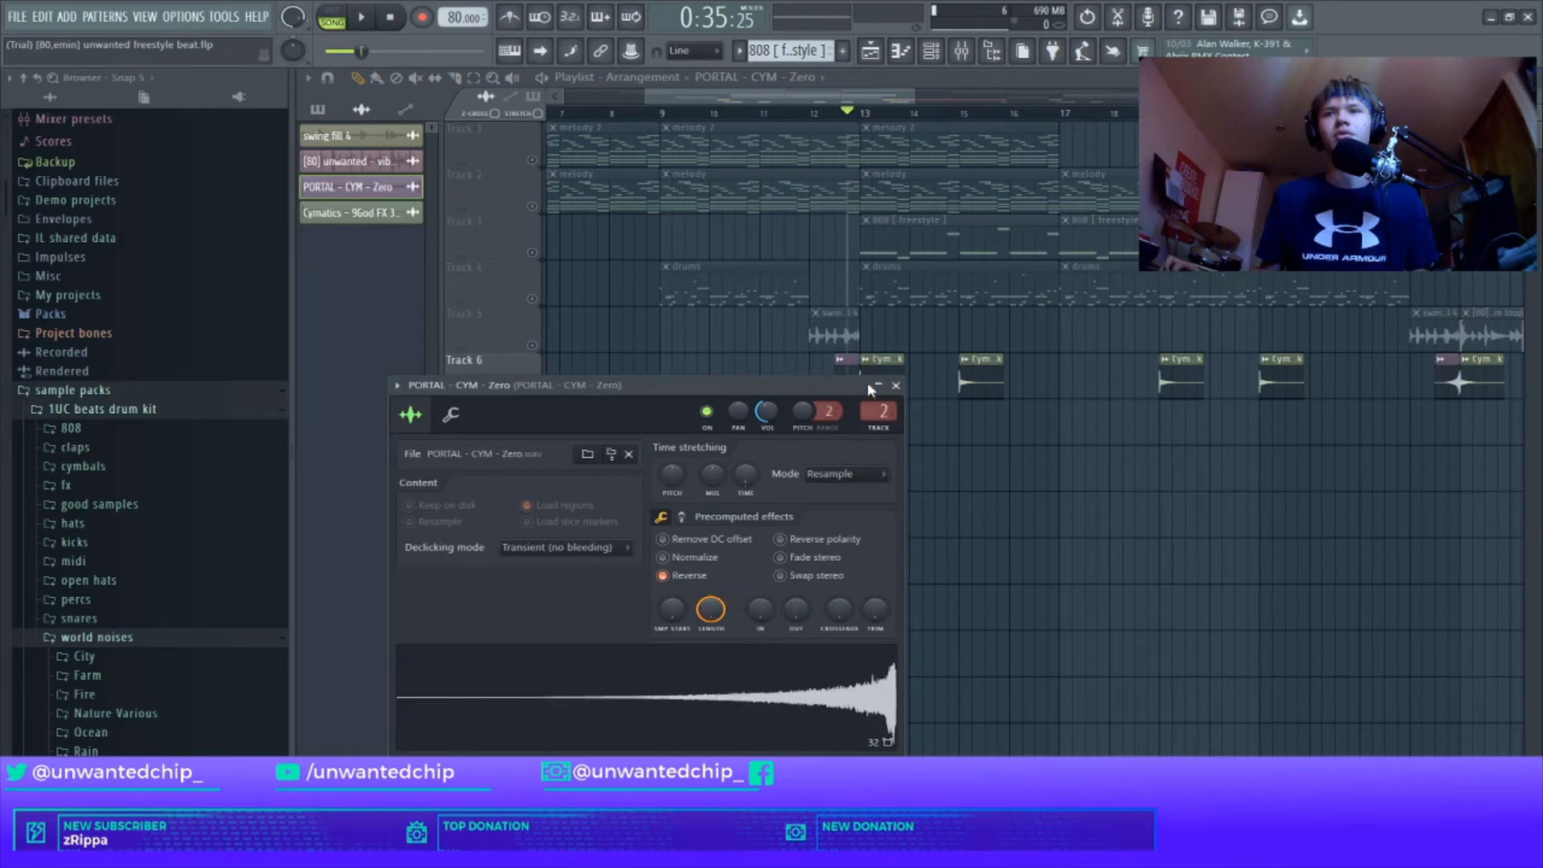
click(896, 385)
Recheck the Cymatics Woodblock clip's sample settings, and unsolo playlist Track 6
double_click(897, 382)
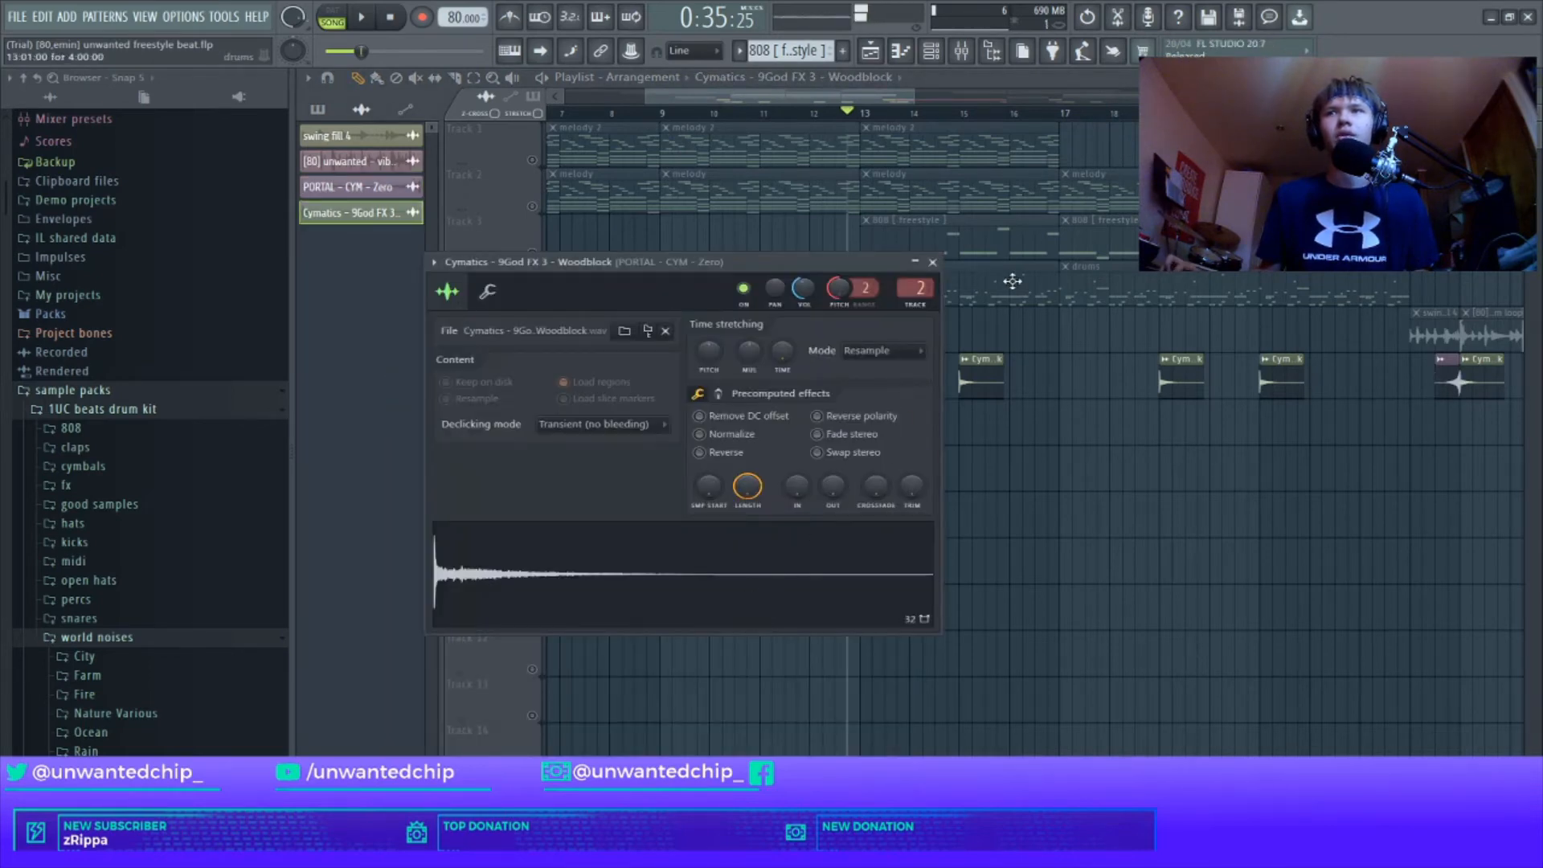
click(934, 262)
scroll(903, 266, down, 4)
right_click(533, 392)
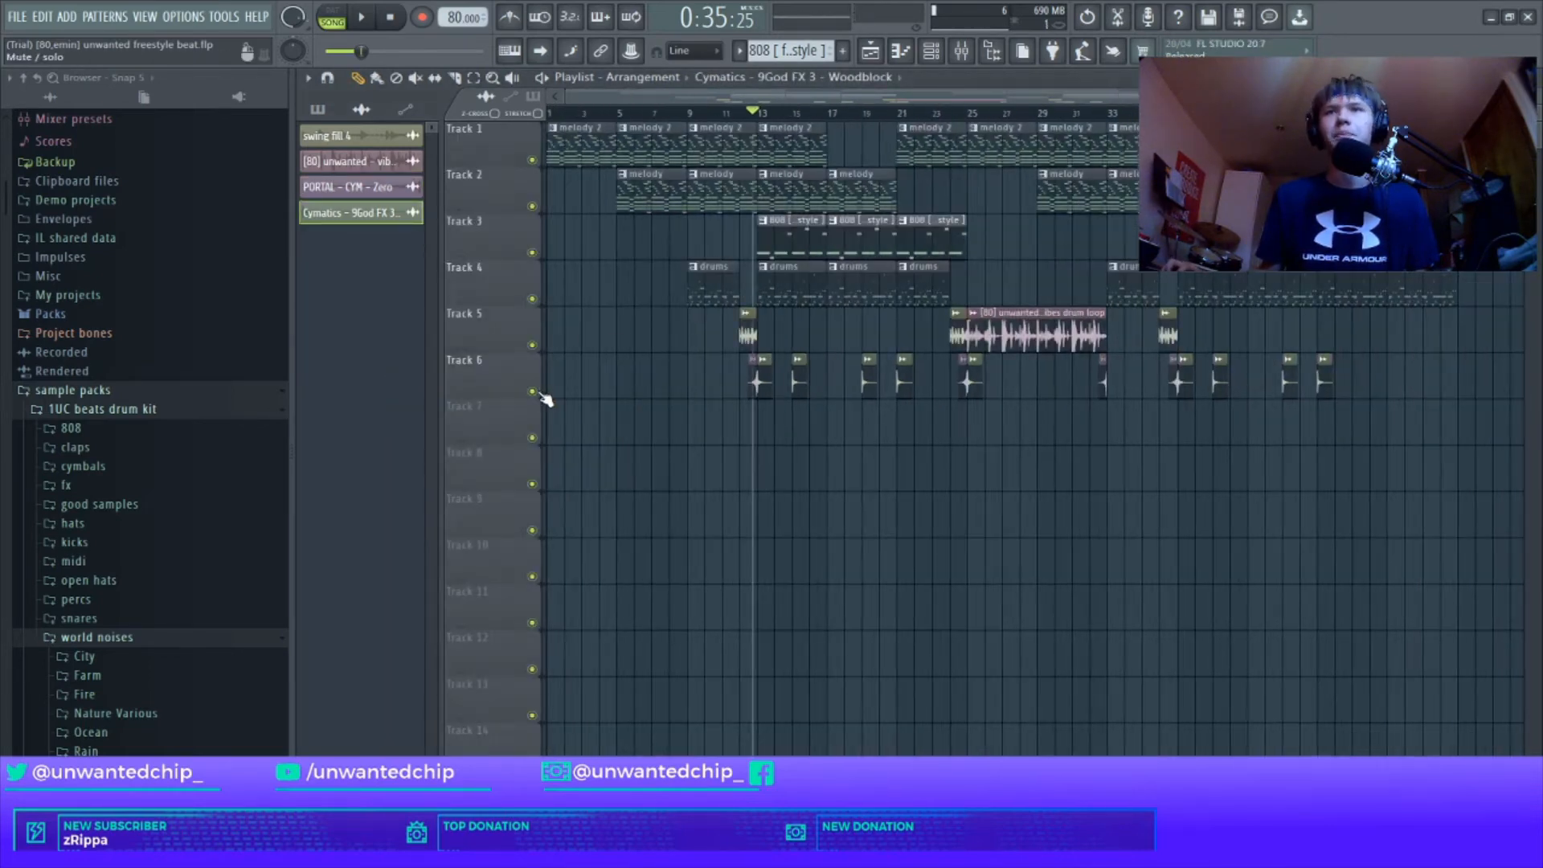
Solo playlist Track 5 with the song position at bar 25, and briefly open the drums pattern
scroll(897, 374, up, 3)
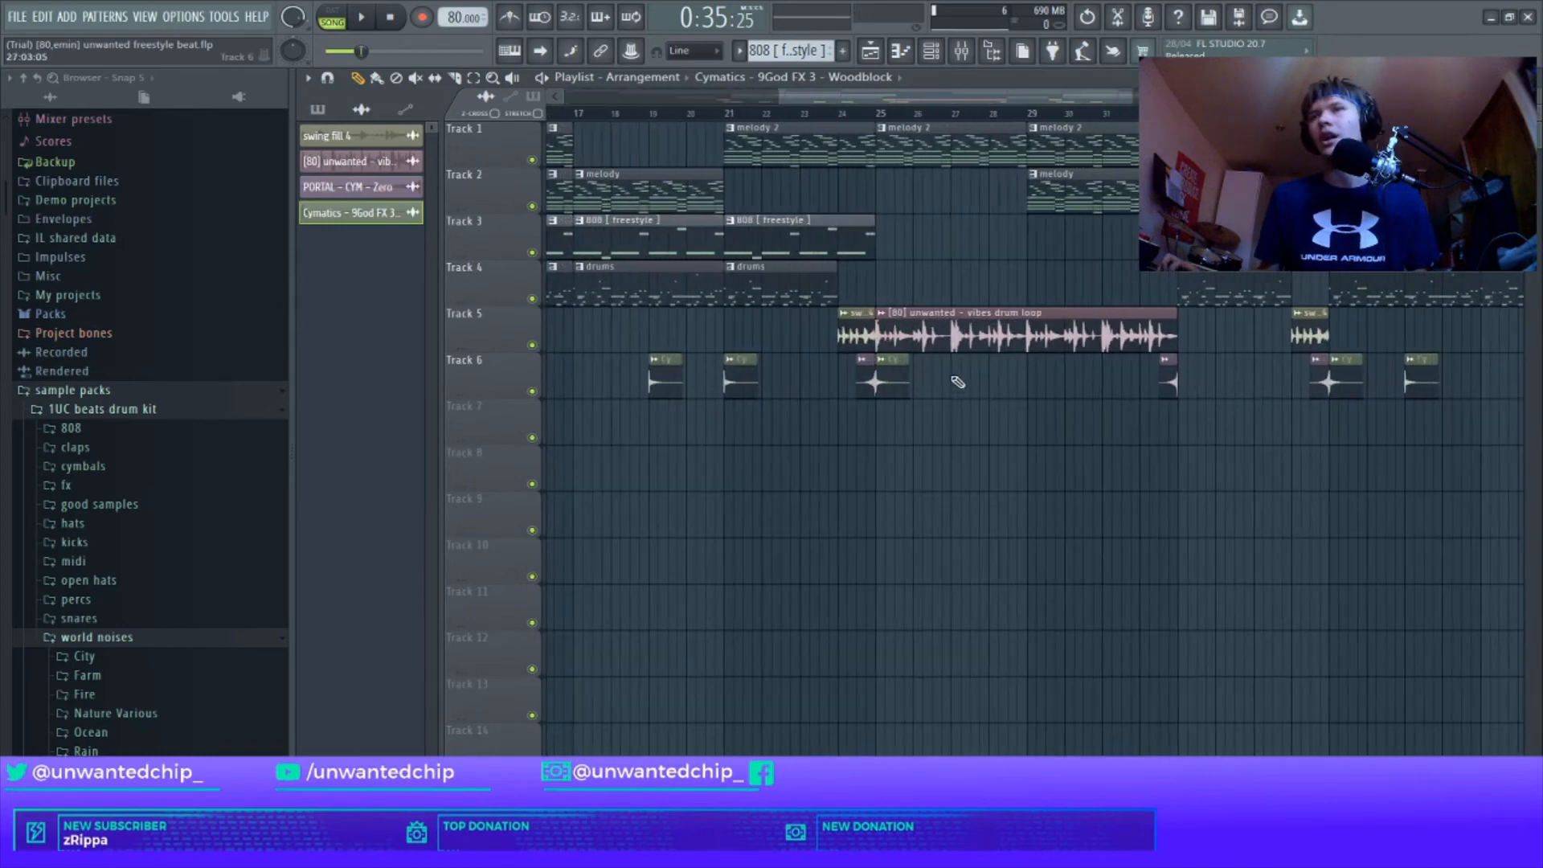
right_click(533, 346)
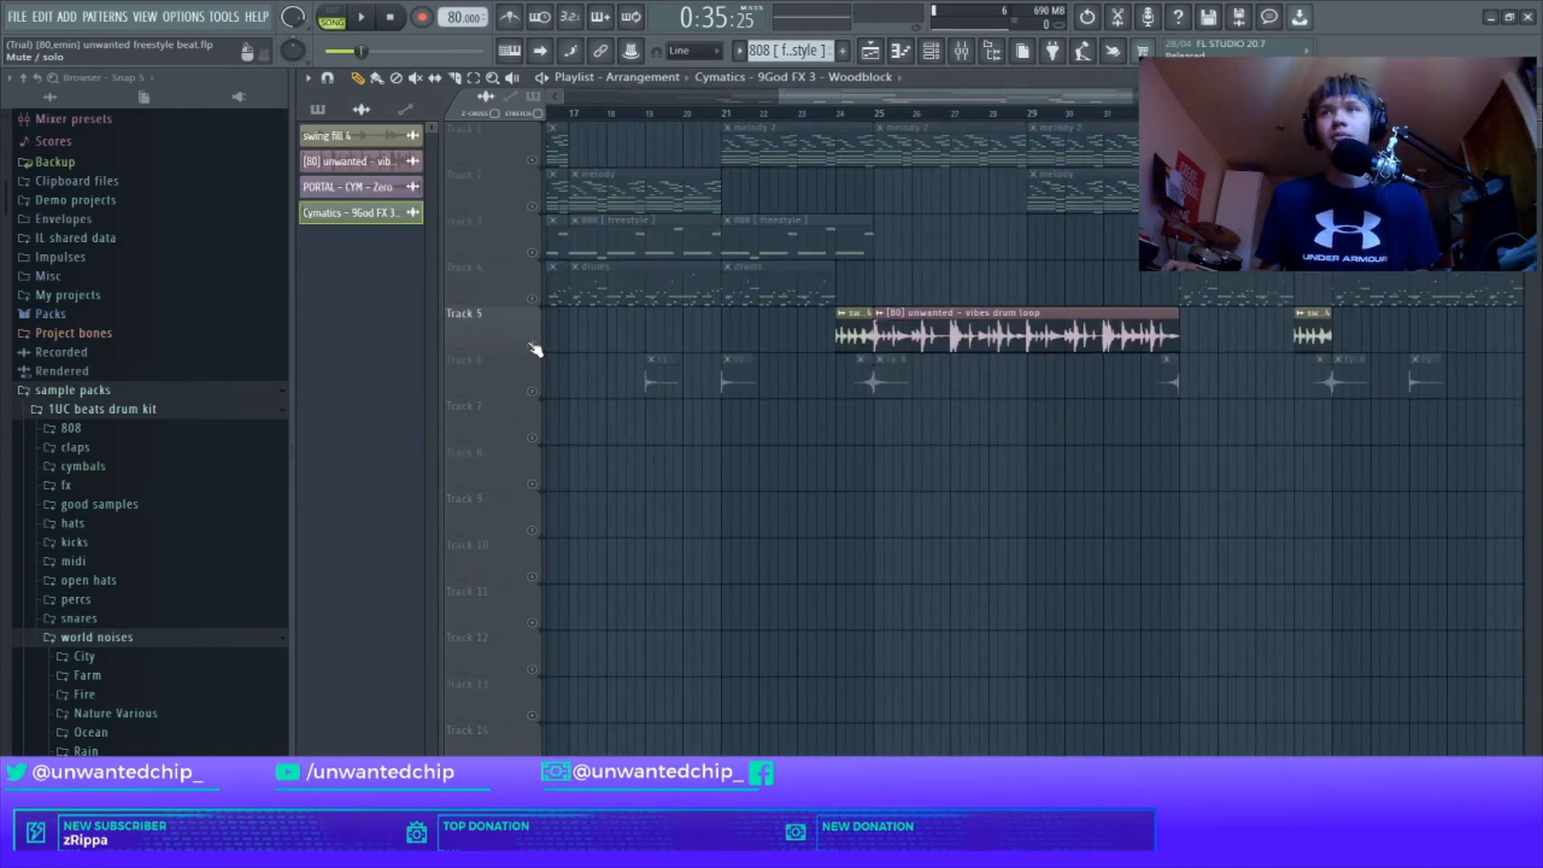
click(875, 113)
double_click(721, 299)
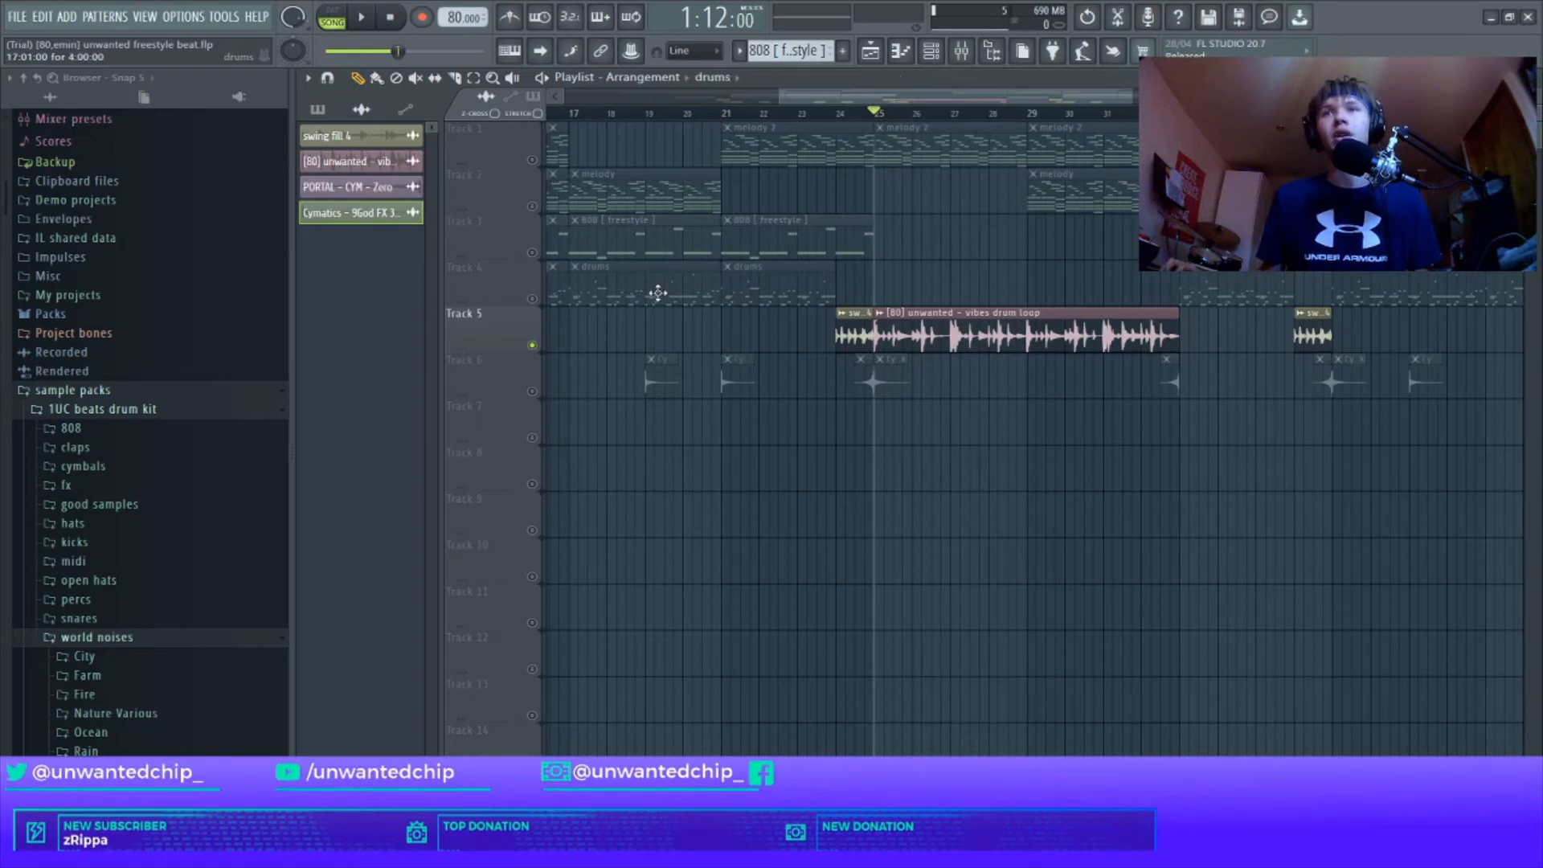
key(Escape)
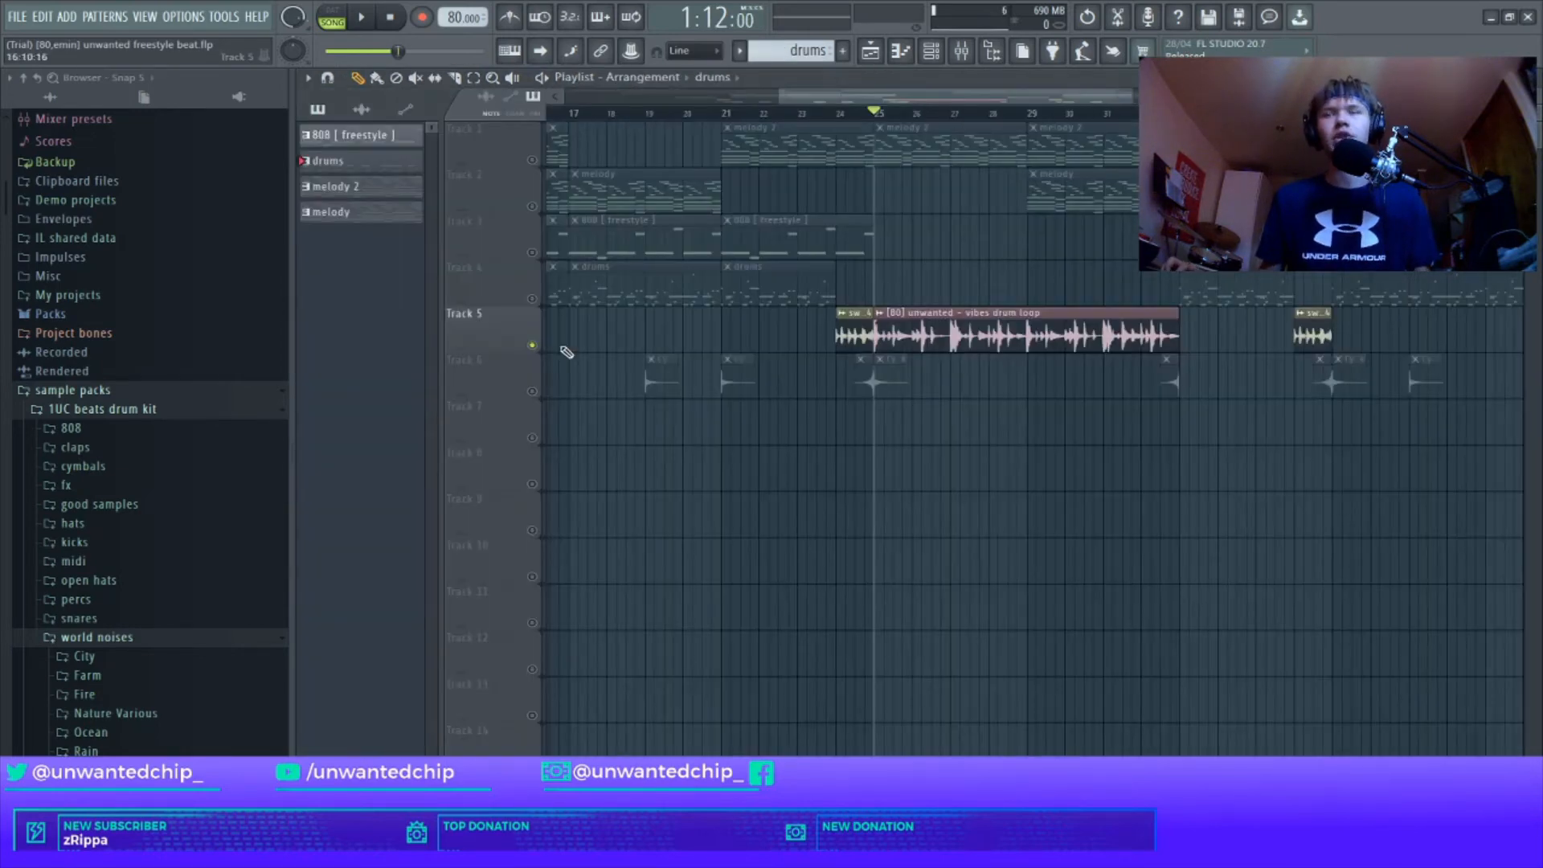
Inspect the sample settings of the [80] unwanted - vibes drum loop clip, preview its audio, and close the settings
double_click(913, 334)
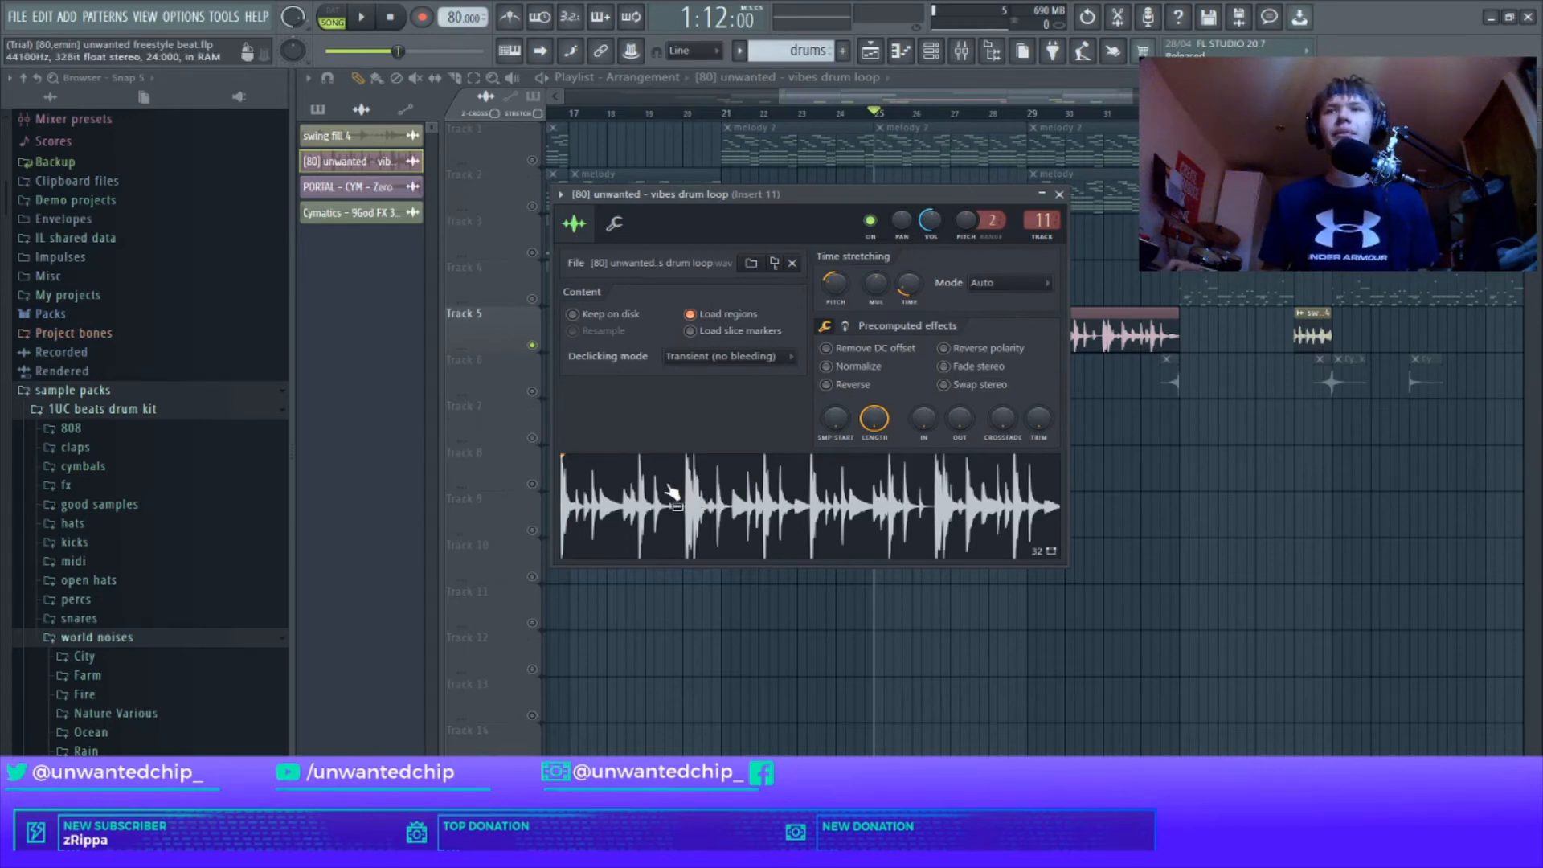
click(763, 503)
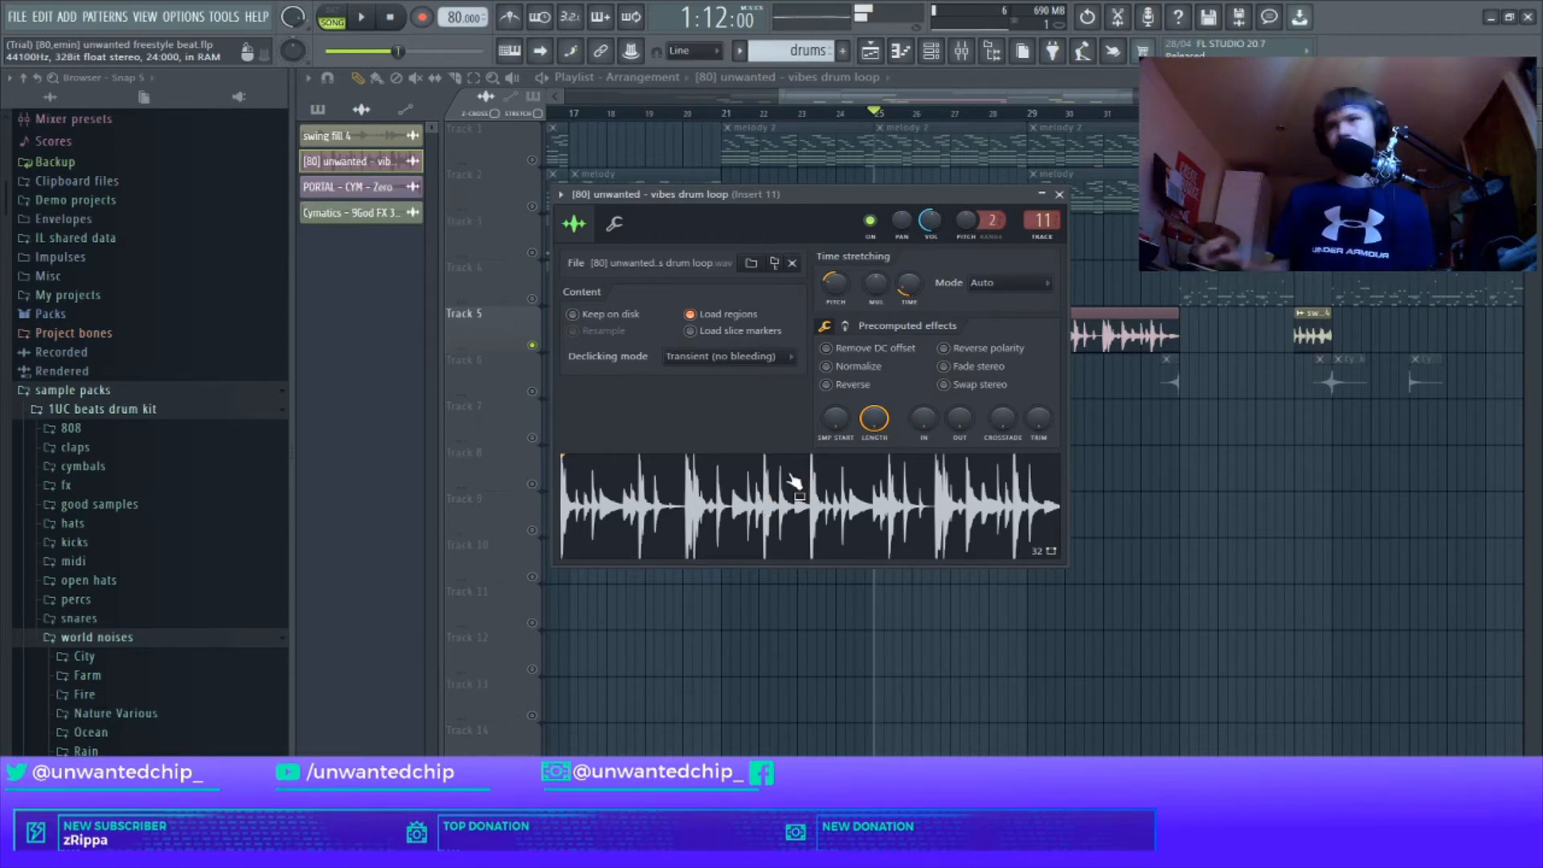
drag(847, 197, 854, 193)
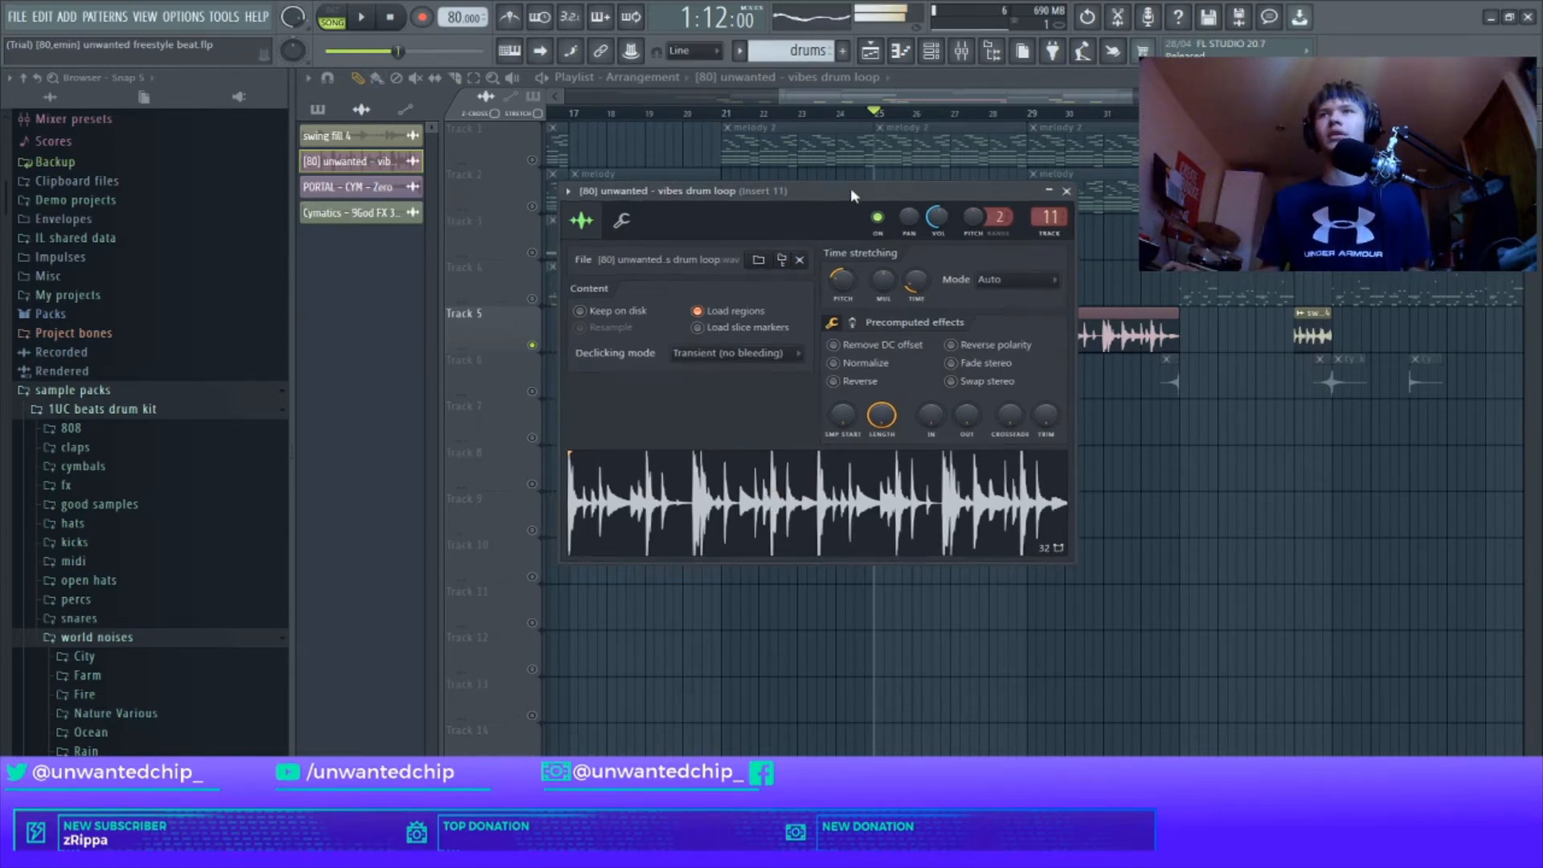
click(392, 19)
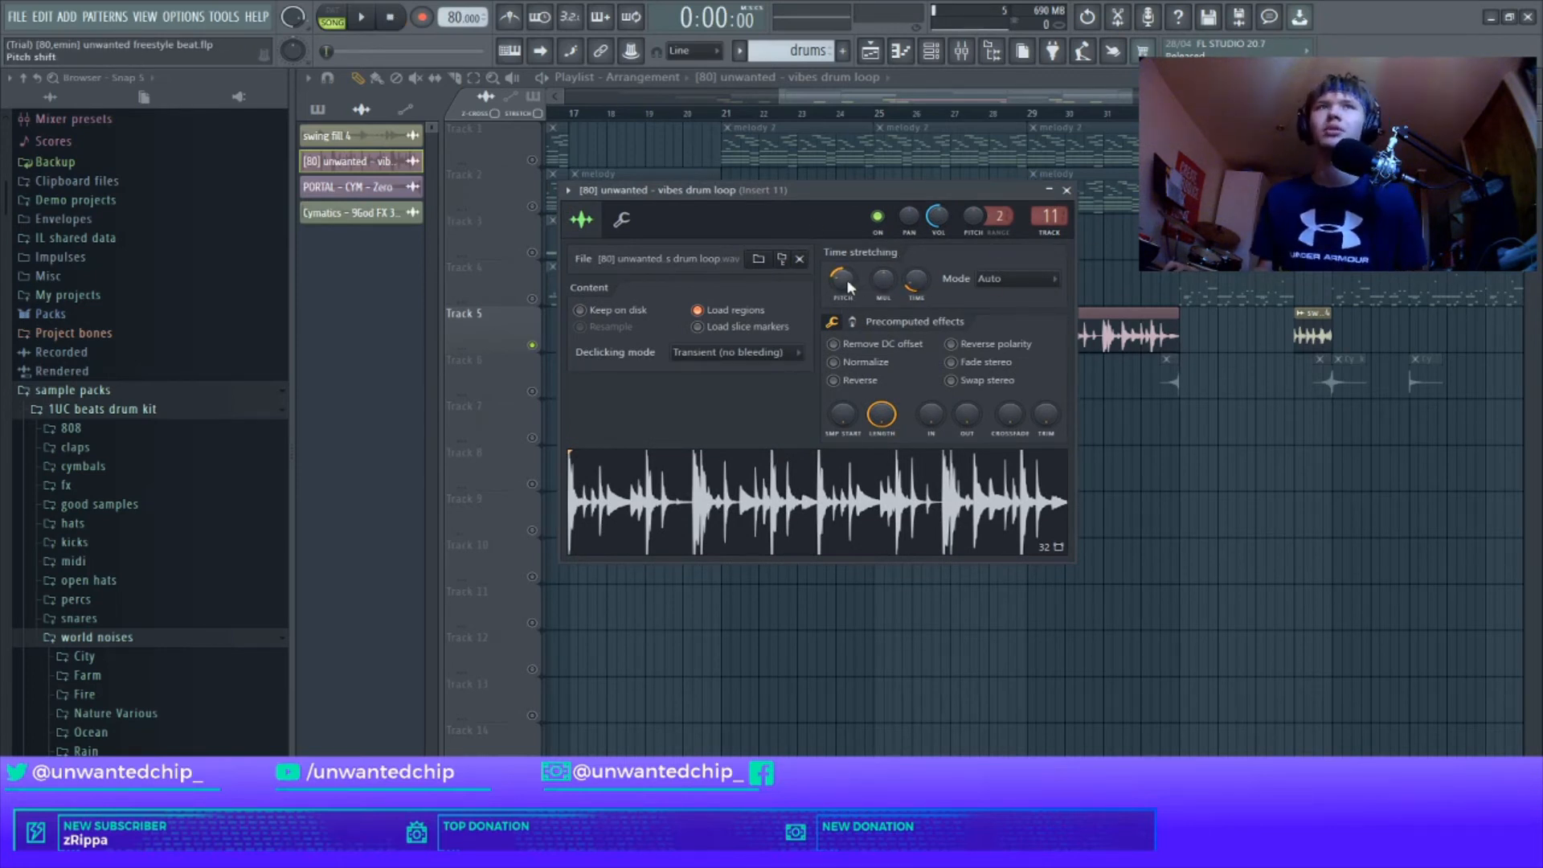
click(1067, 189)
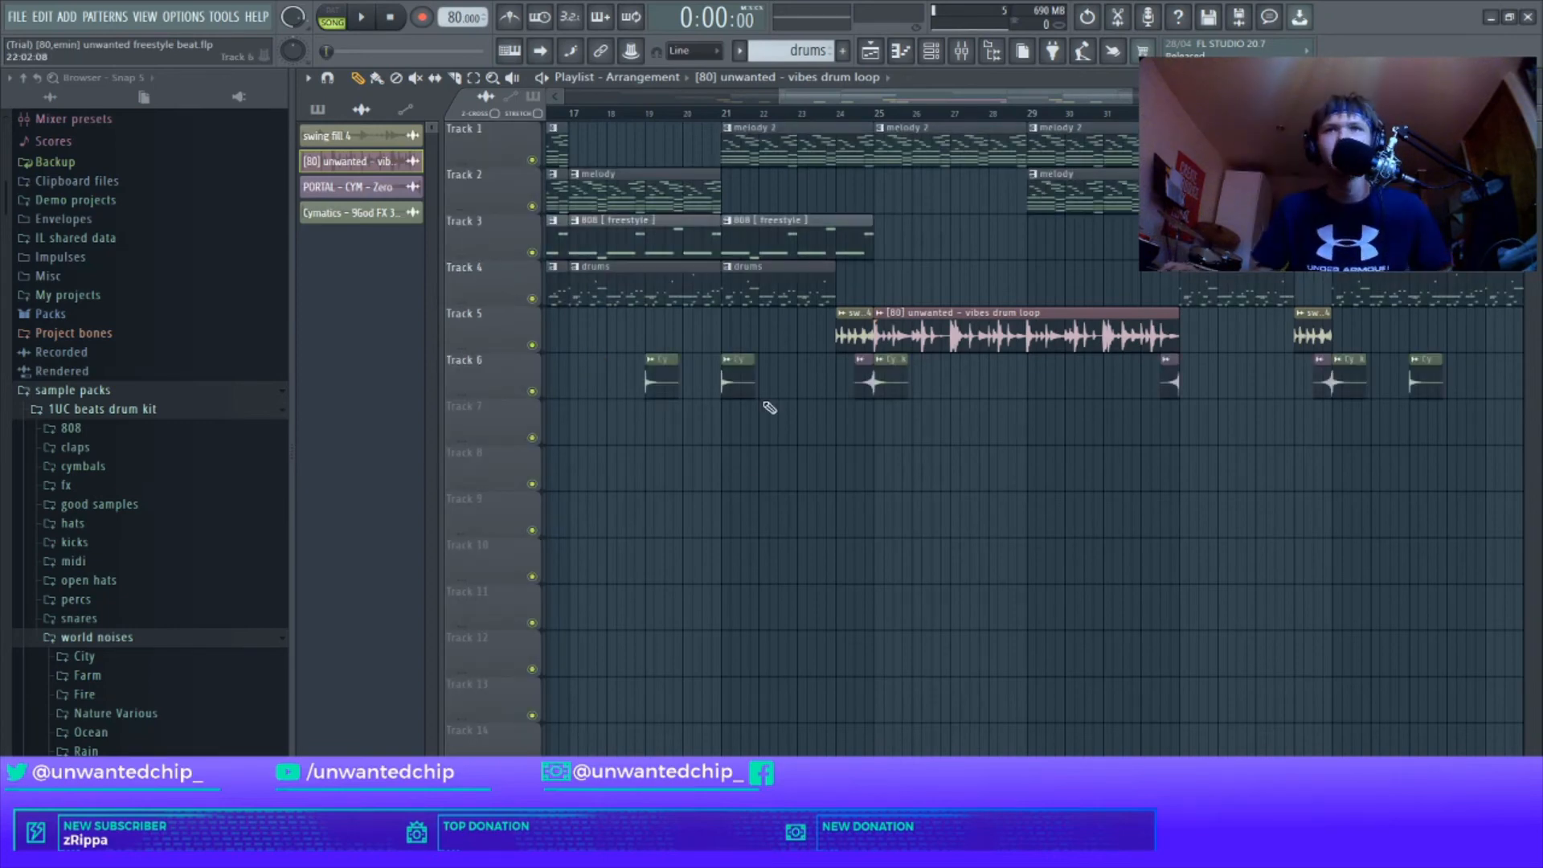
Show the Master track's effects in the mixer, and inspect the Fruity Limiter settings
scroll(764, 538, down, 5)
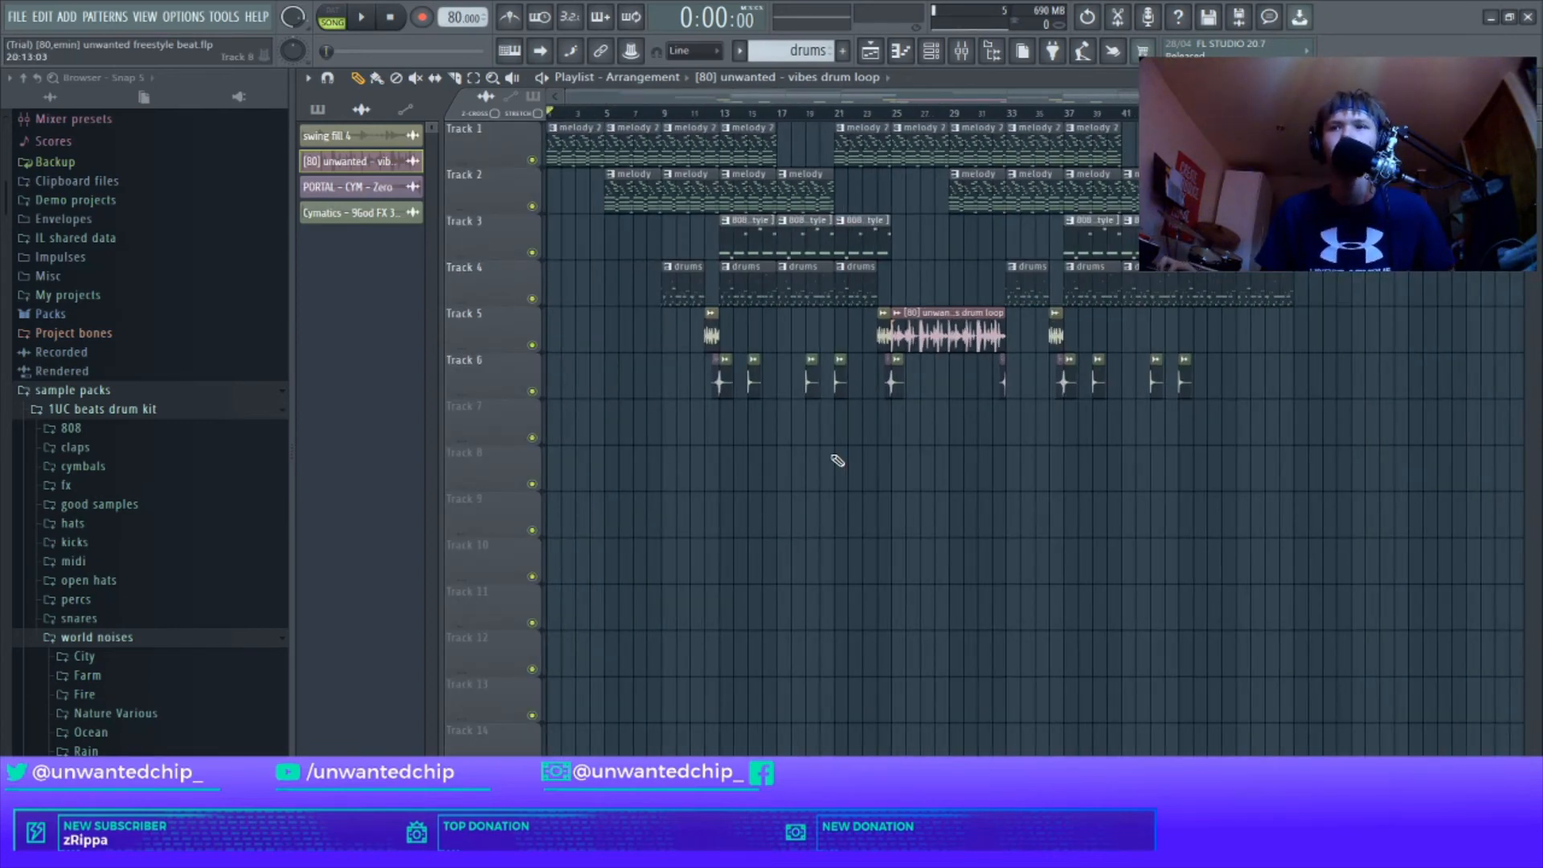
key(F9)
click(387, 408)
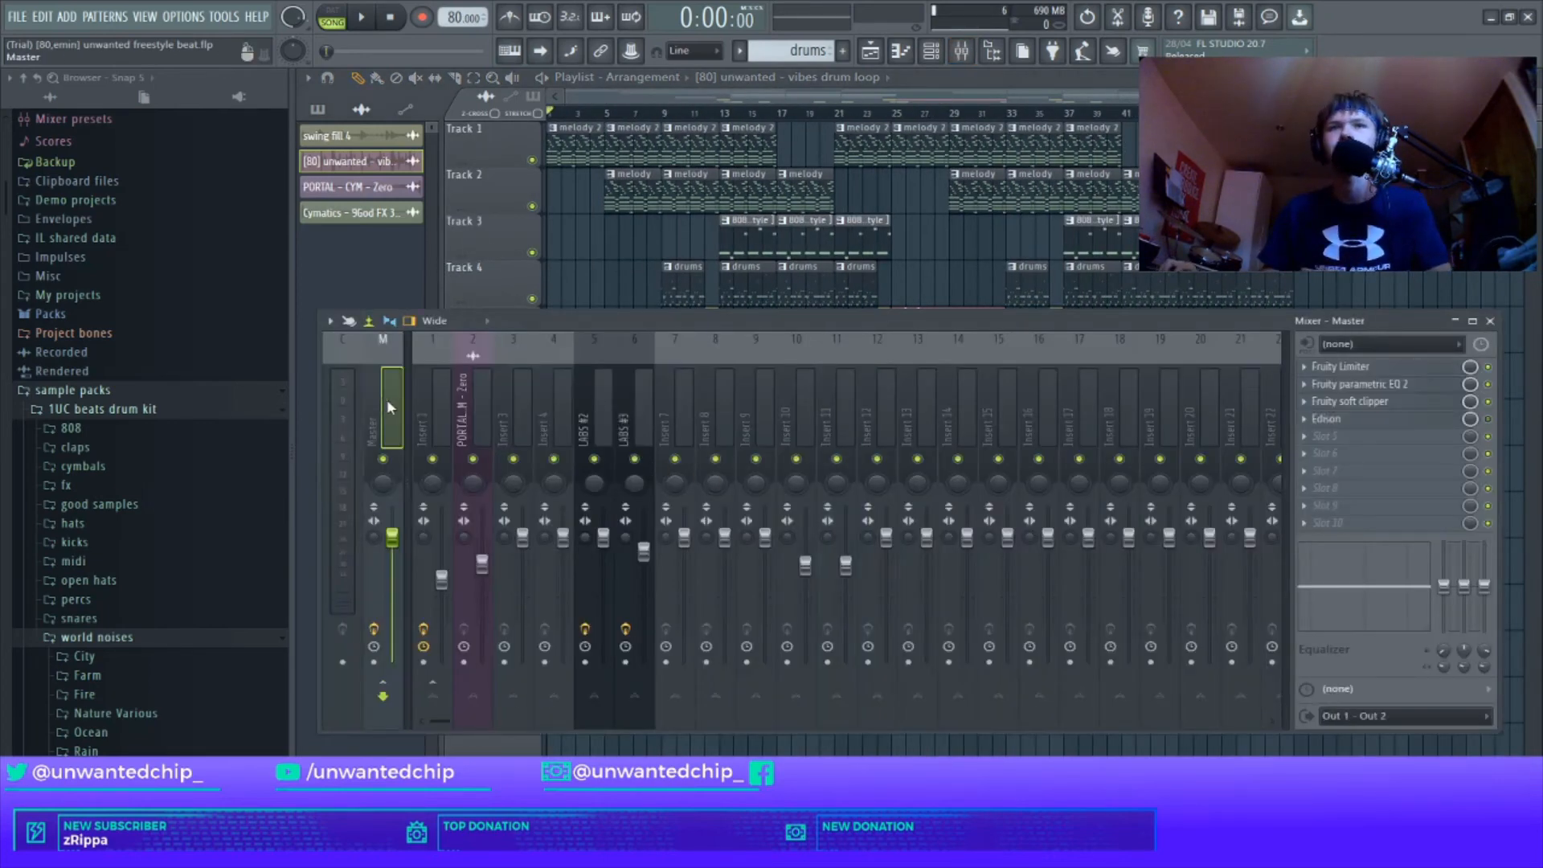
click(1363, 372)
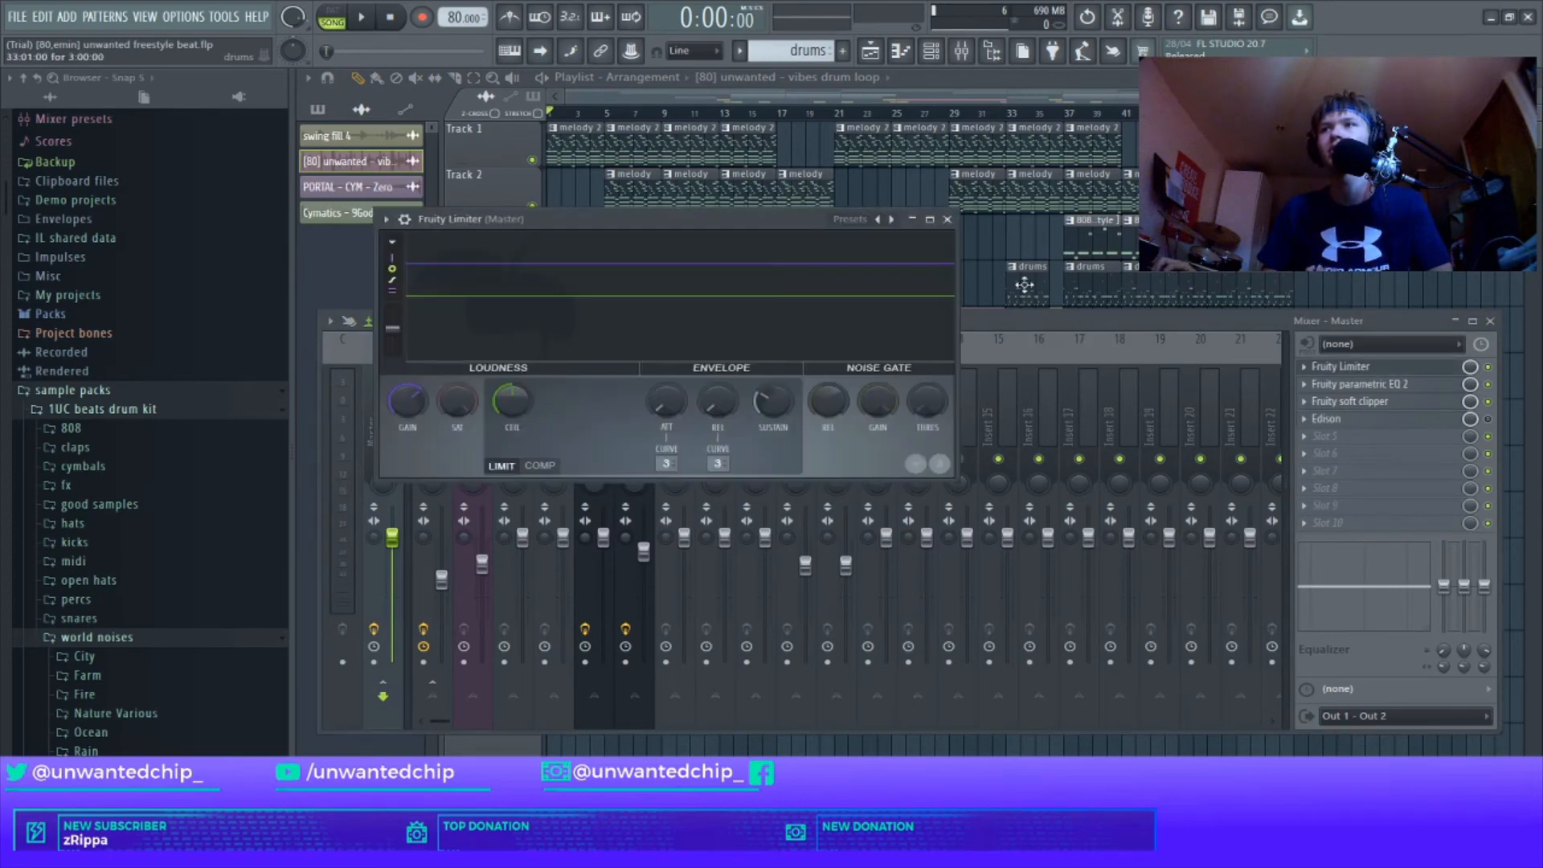
click(947, 219)
Inspect the Fruity parametric EQ 2 curve and the Fruity soft clipper settings on the Master track
click(1362, 384)
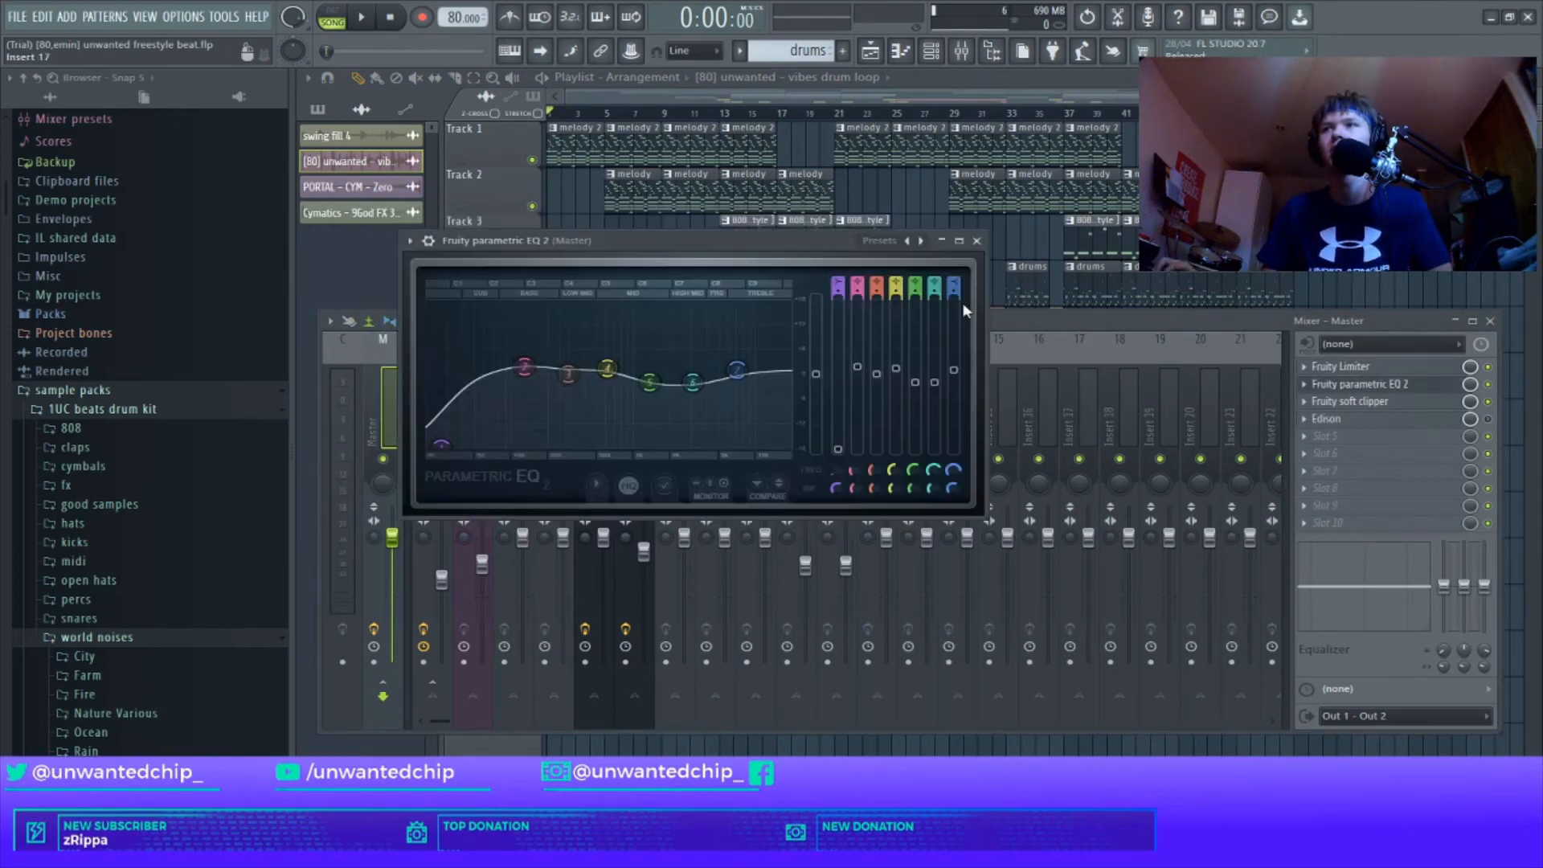
click(976, 241)
click(1362, 401)
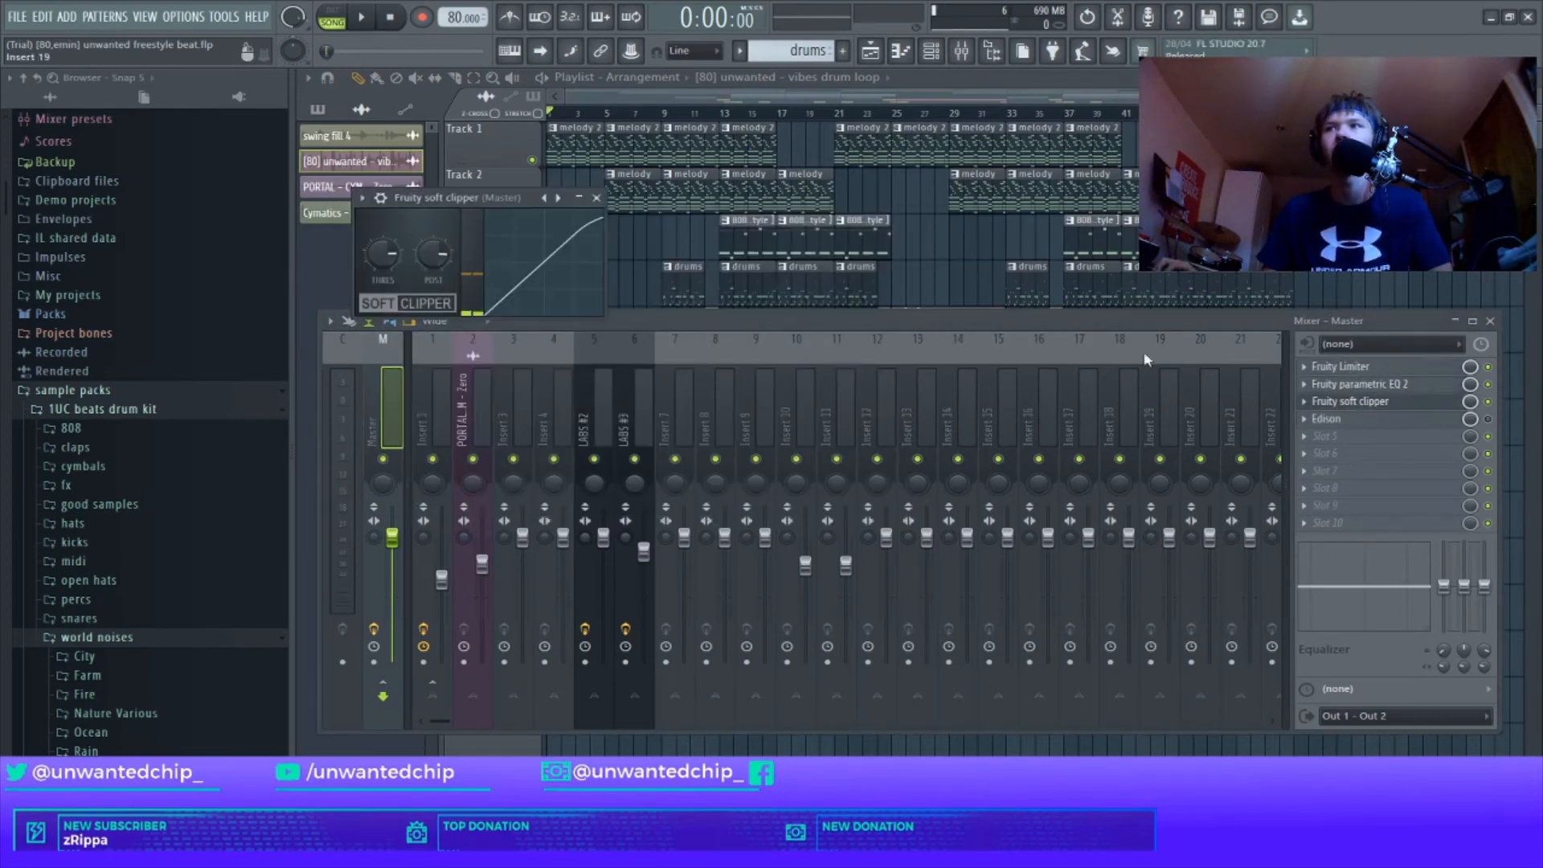
click(597, 198)
Open the Edison editor on the Master track to view its recorded drum loop
click(1305, 418)
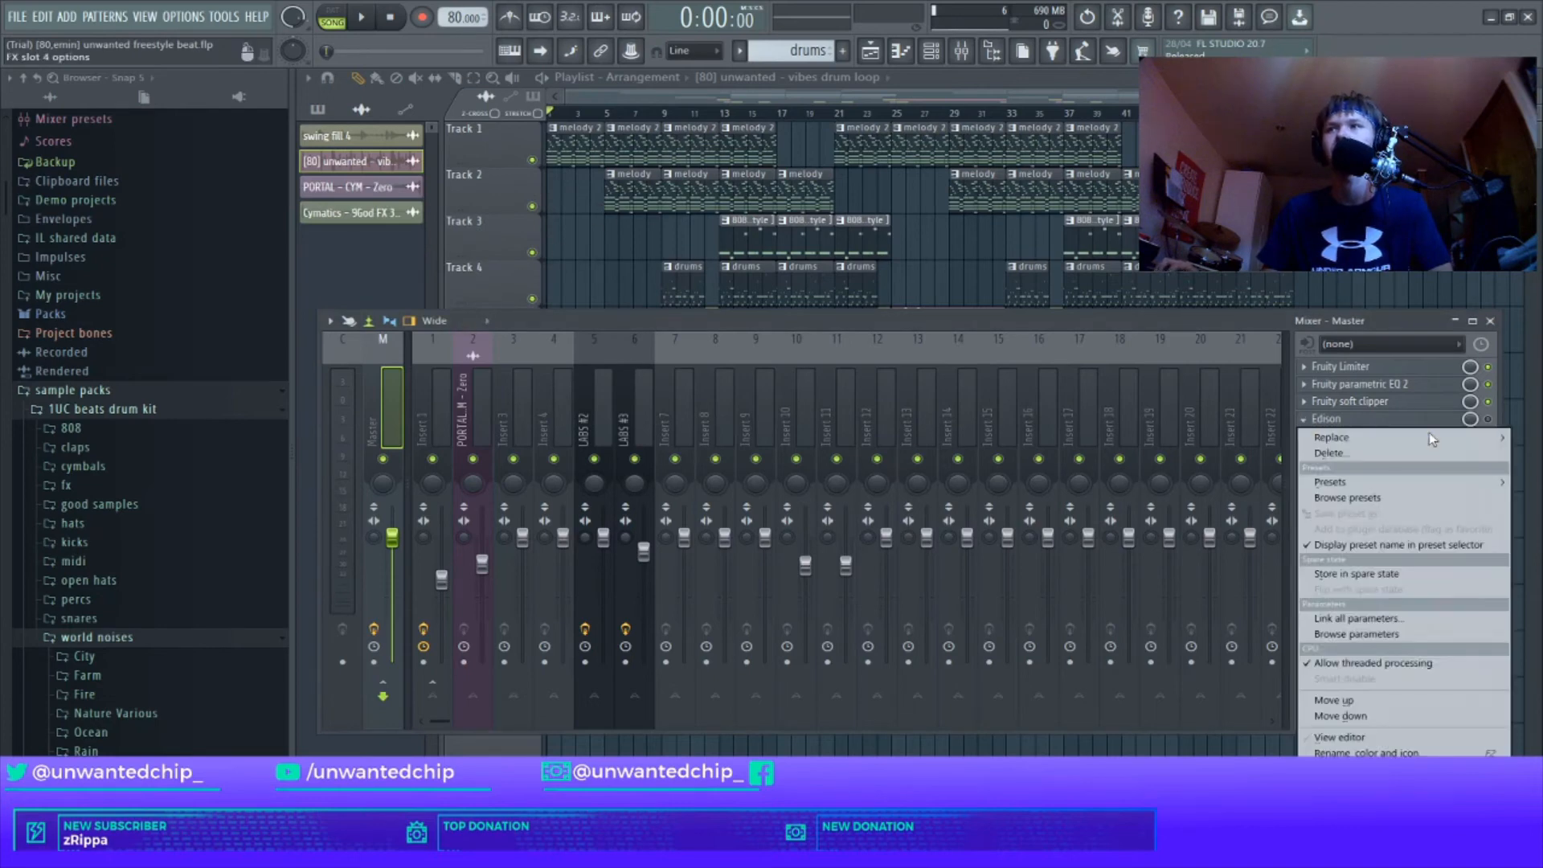
click(1358, 418)
click(1360, 420)
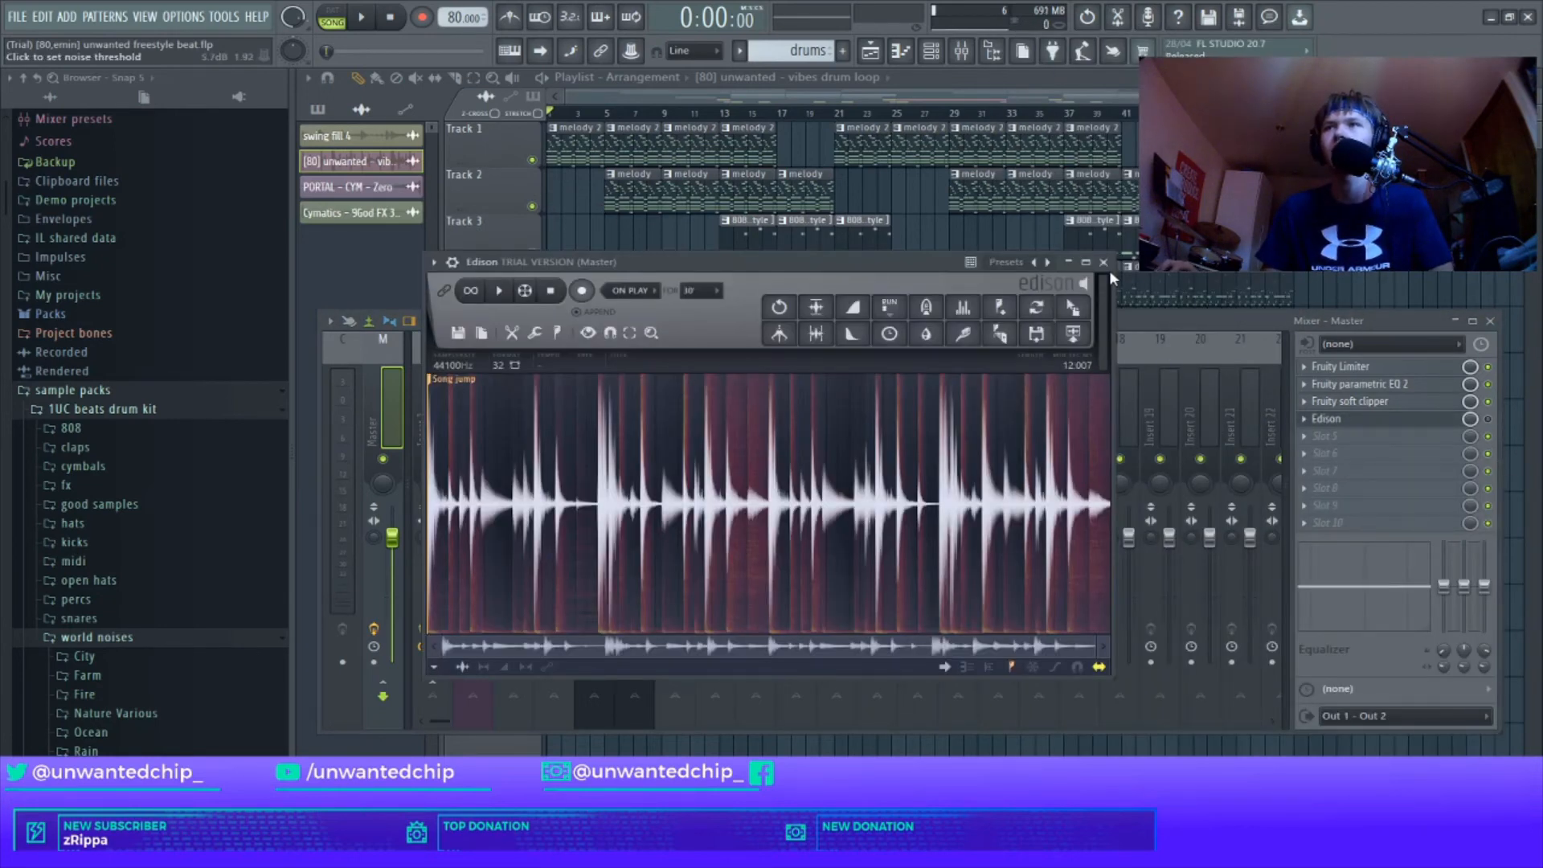
Close the Edison editor and check the effect slots of mixer inserts 1, PORTAL - CYM - Zero, LABS #2, LABS #3, 10 and 11
click(1103, 262)
click(432, 395)
click(476, 409)
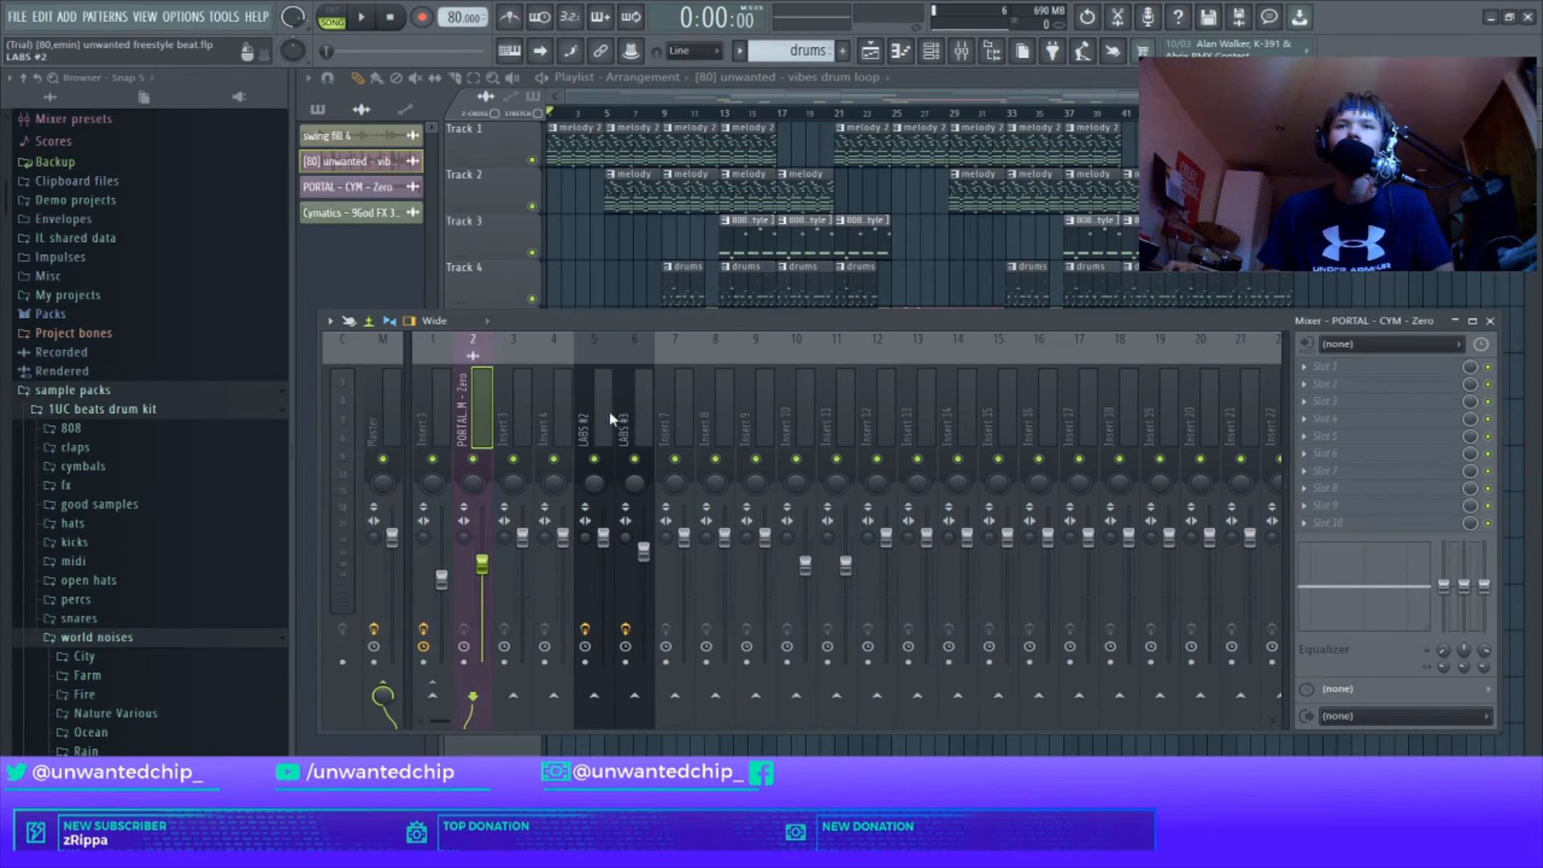
click(609, 412)
click(643, 415)
click(836, 418)
click(799, 416)
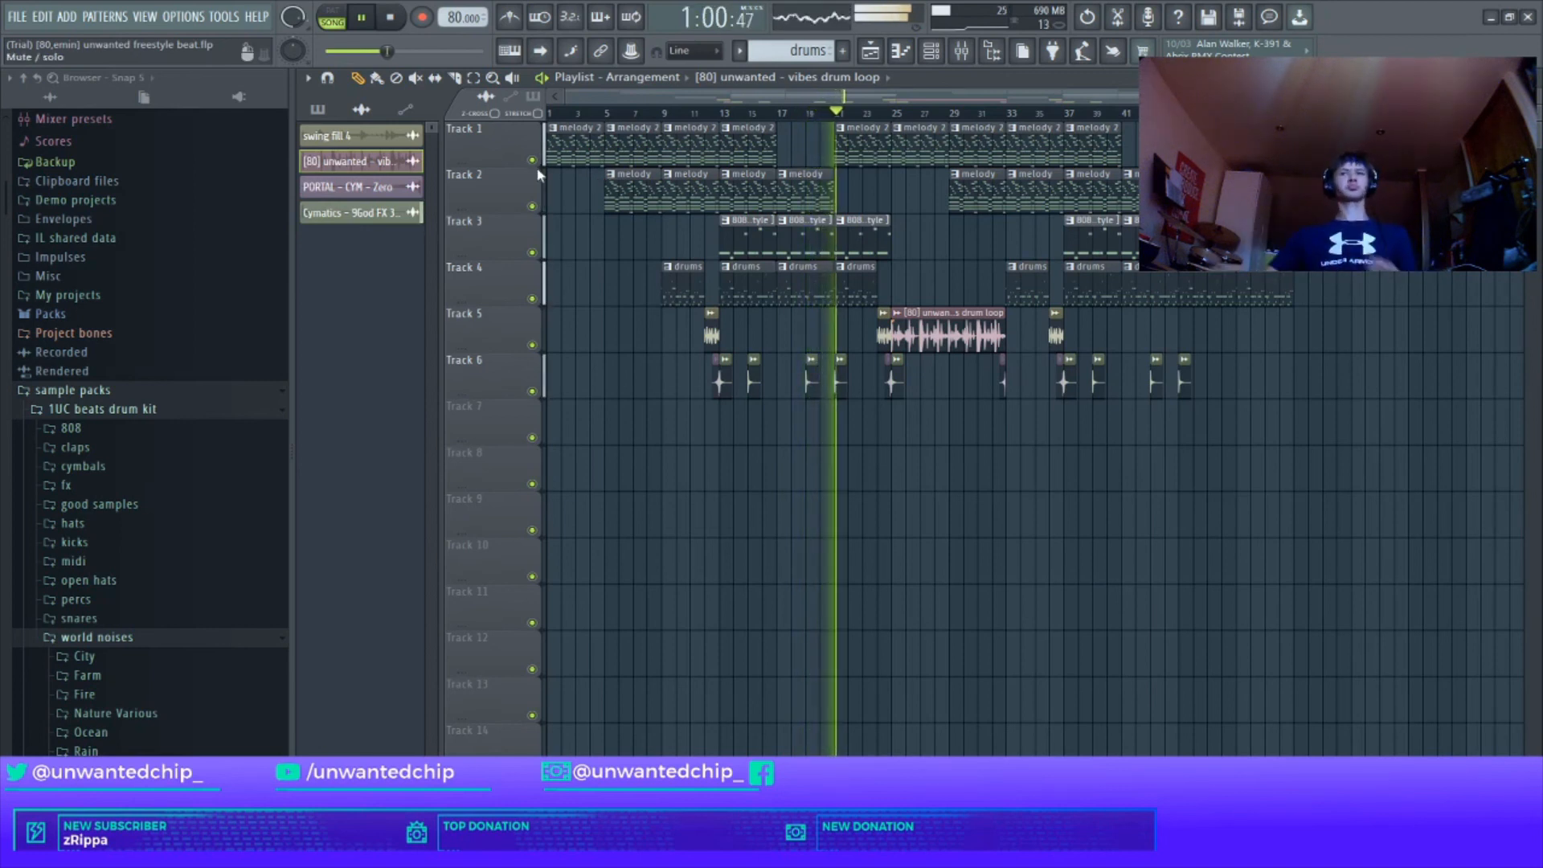
scroll(788, 482, up, 4)
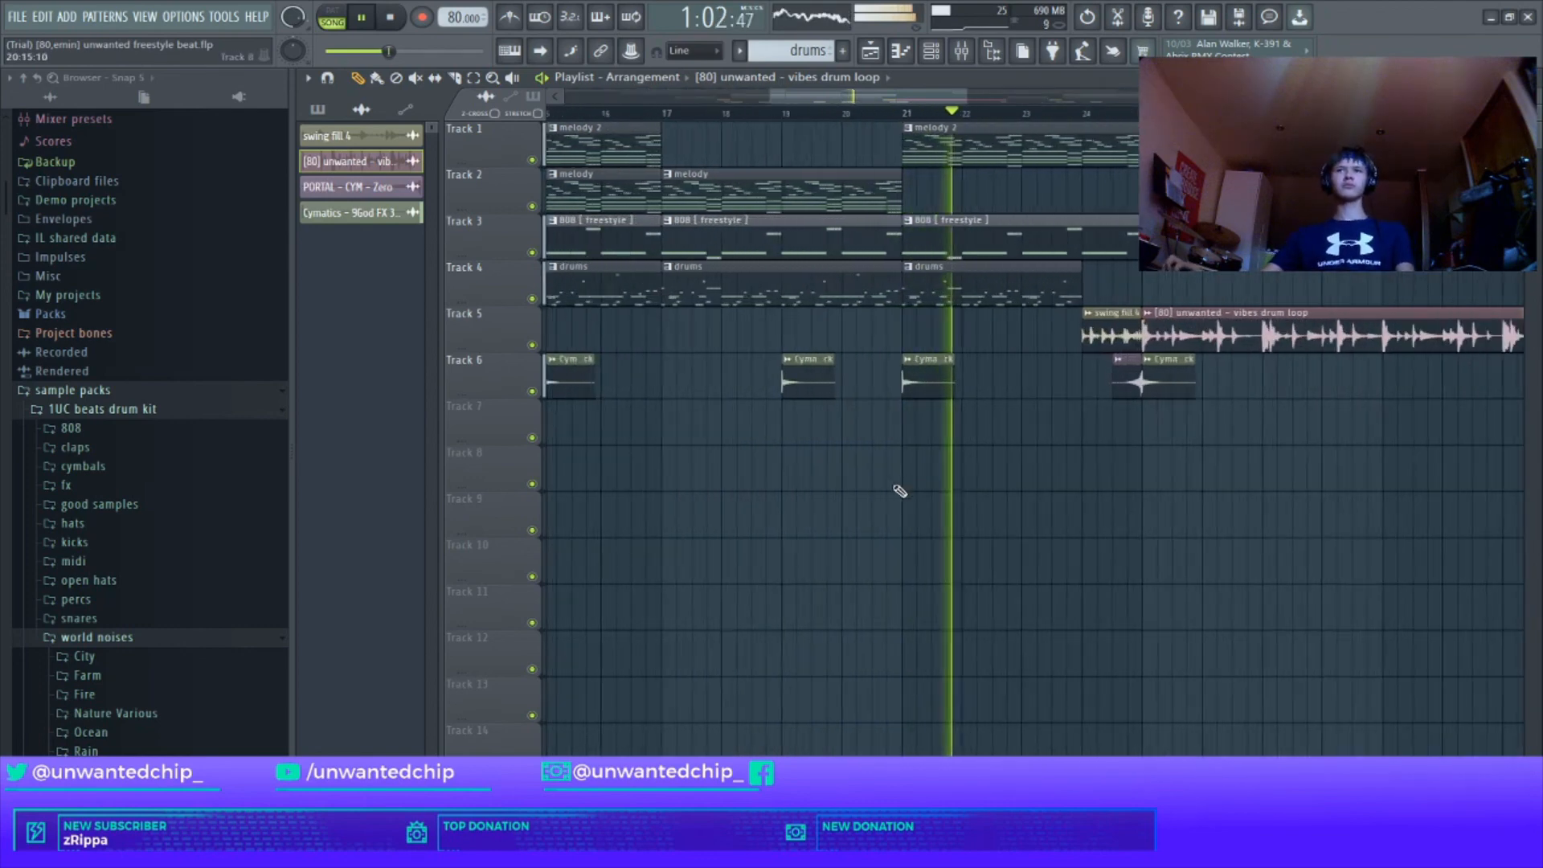
scroll(1009, 530, down, 5)
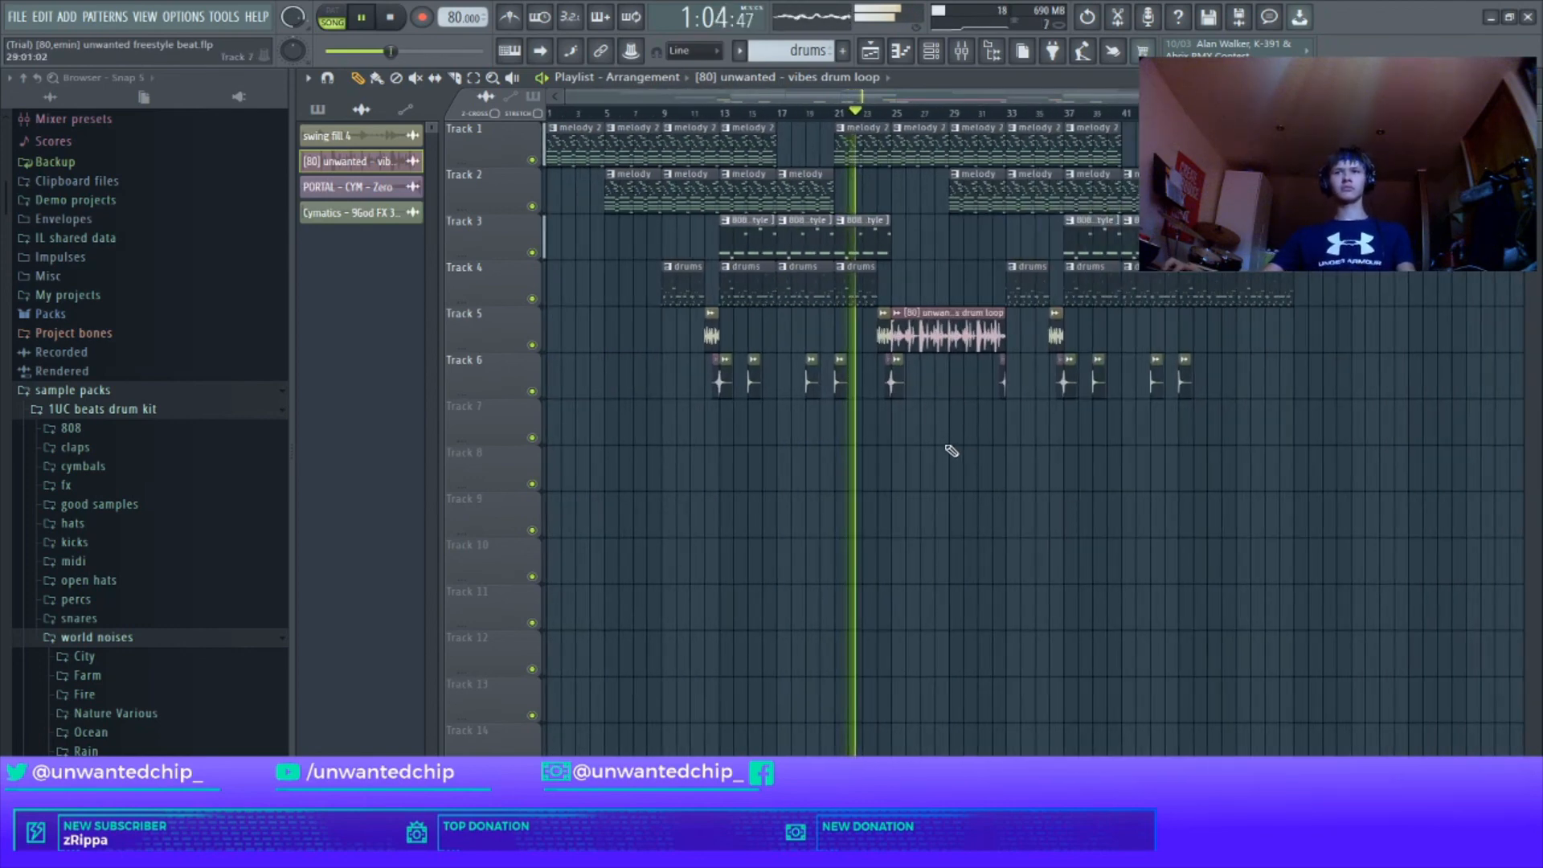
scroll(909, 475, up, 3)
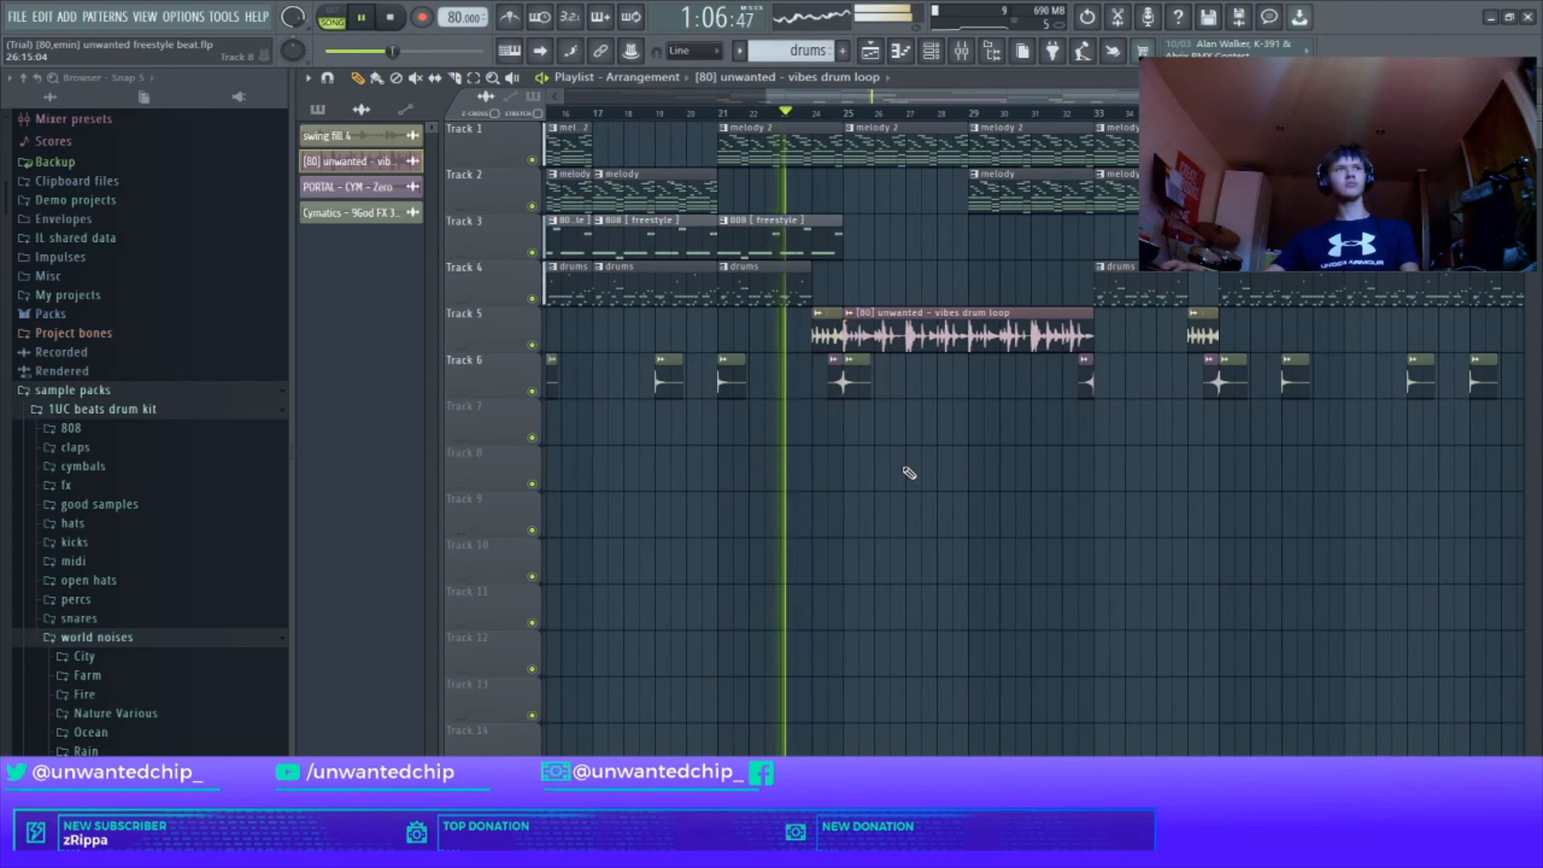
scroll(814, 493, down, 4)
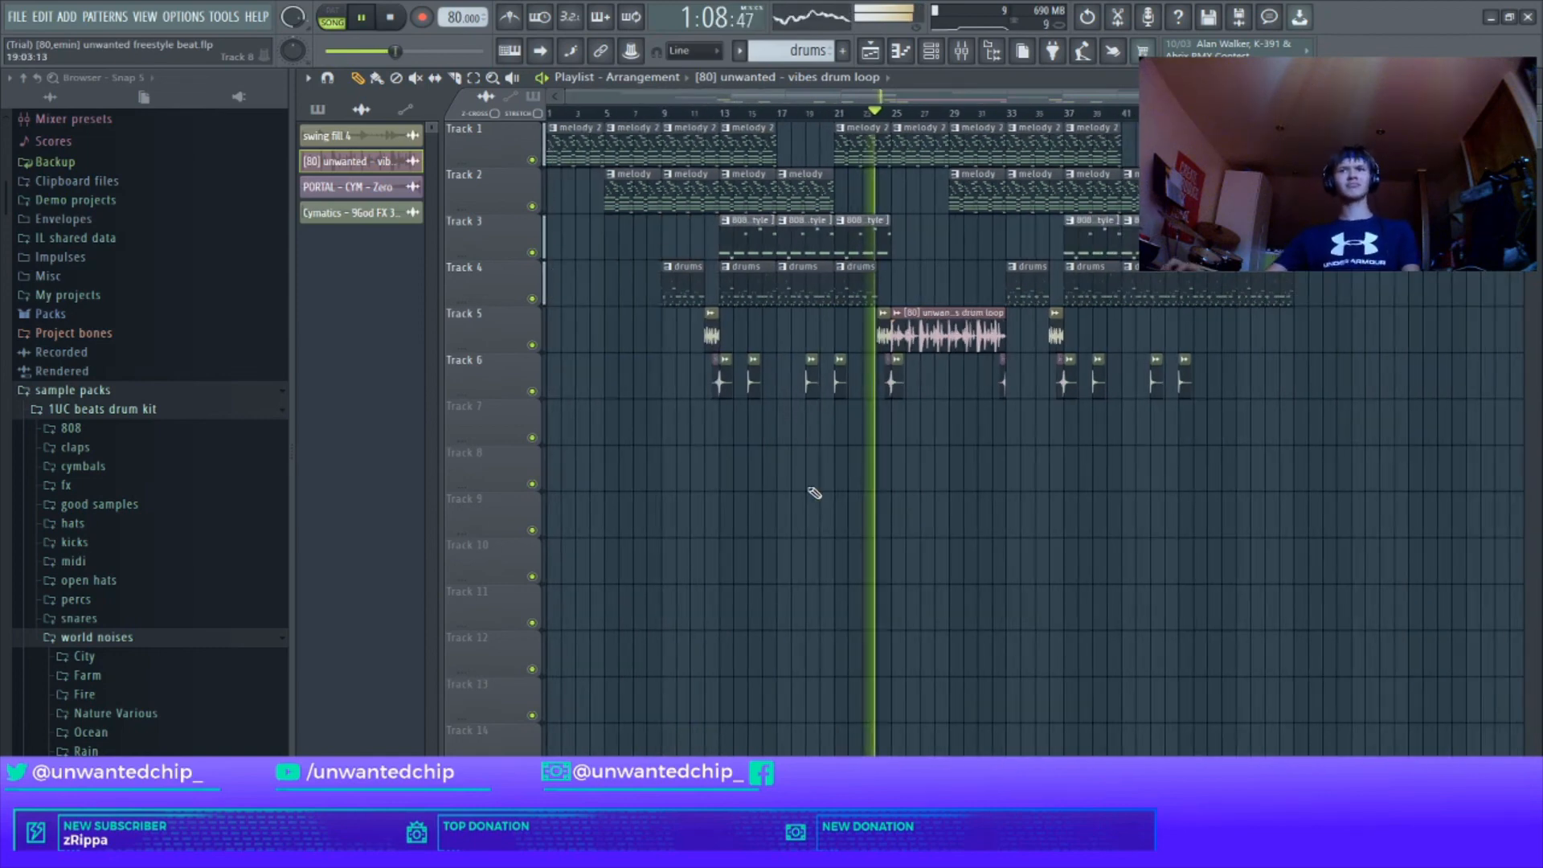